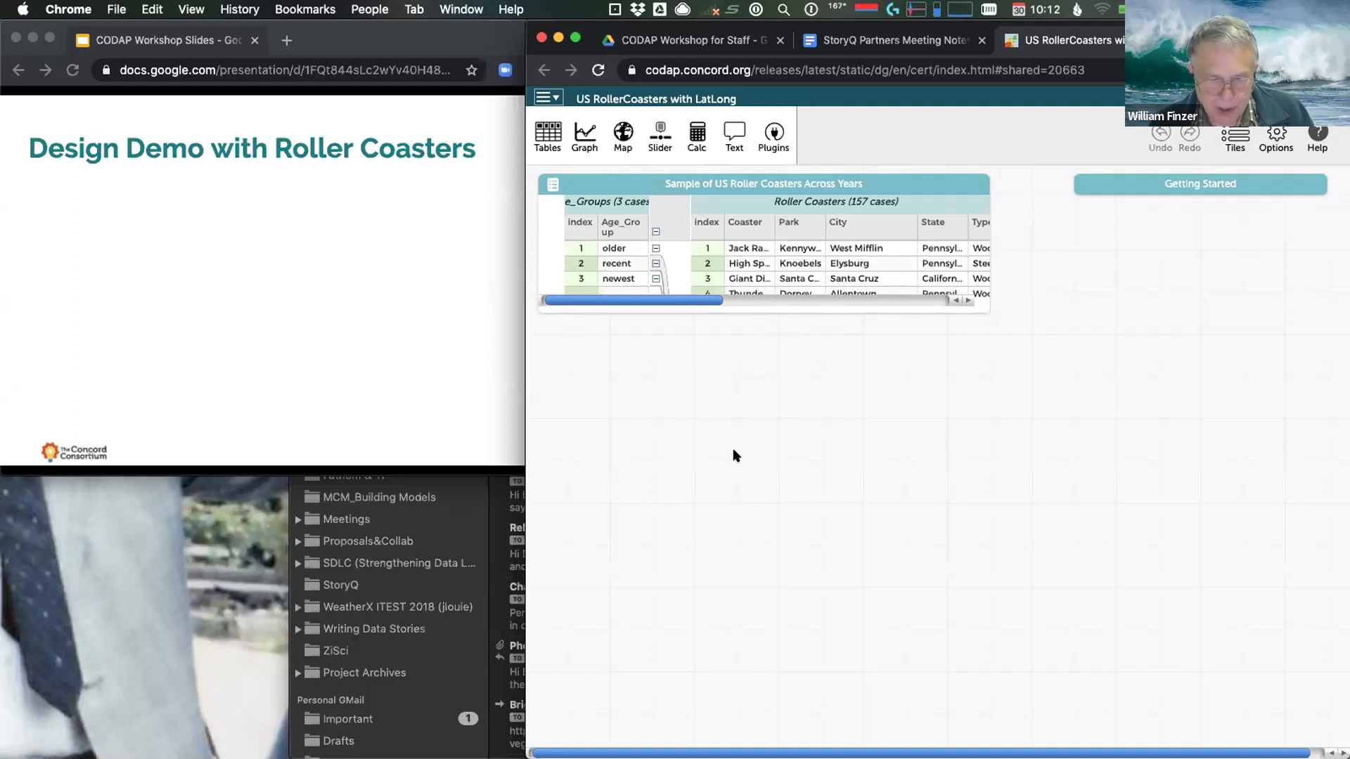
# Select the US RollerCoasters case table of 157 coasters in 3 age groups
pyautogui.click(896, 180)
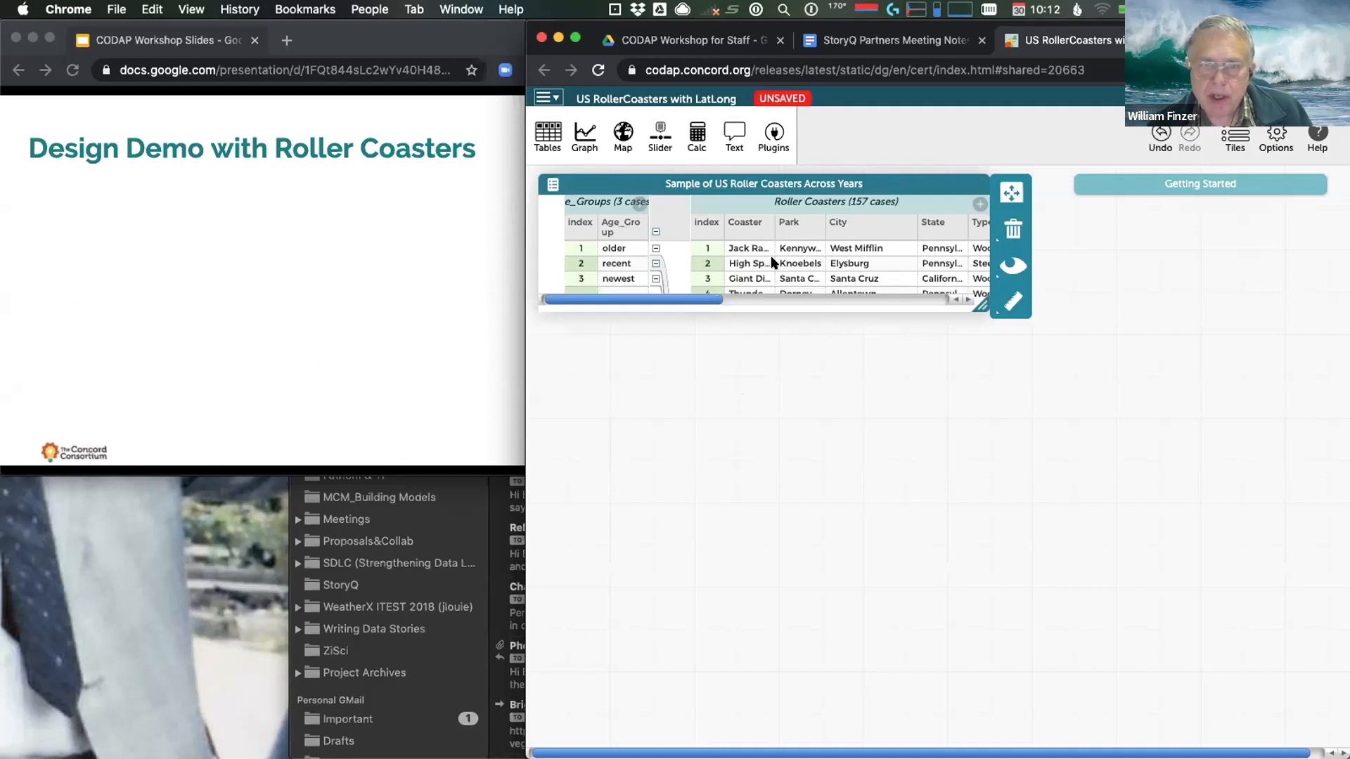
# Resize the roller coaster case table's height
pyautogui.moveTo(778, 310); pyautogui.dragTo(865, 297)
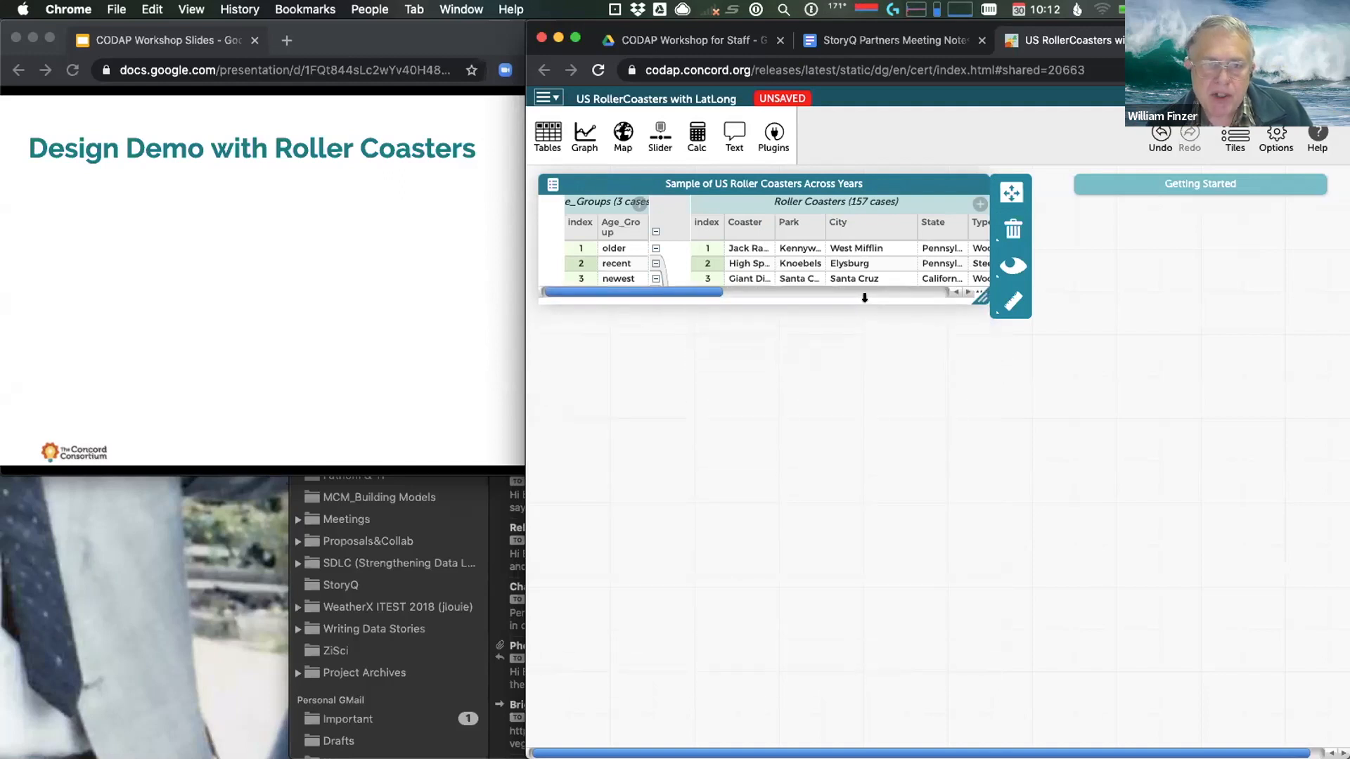
# Create a new Roller Coasters graph of all cases beside the table
pyautogui.click(581, 137)
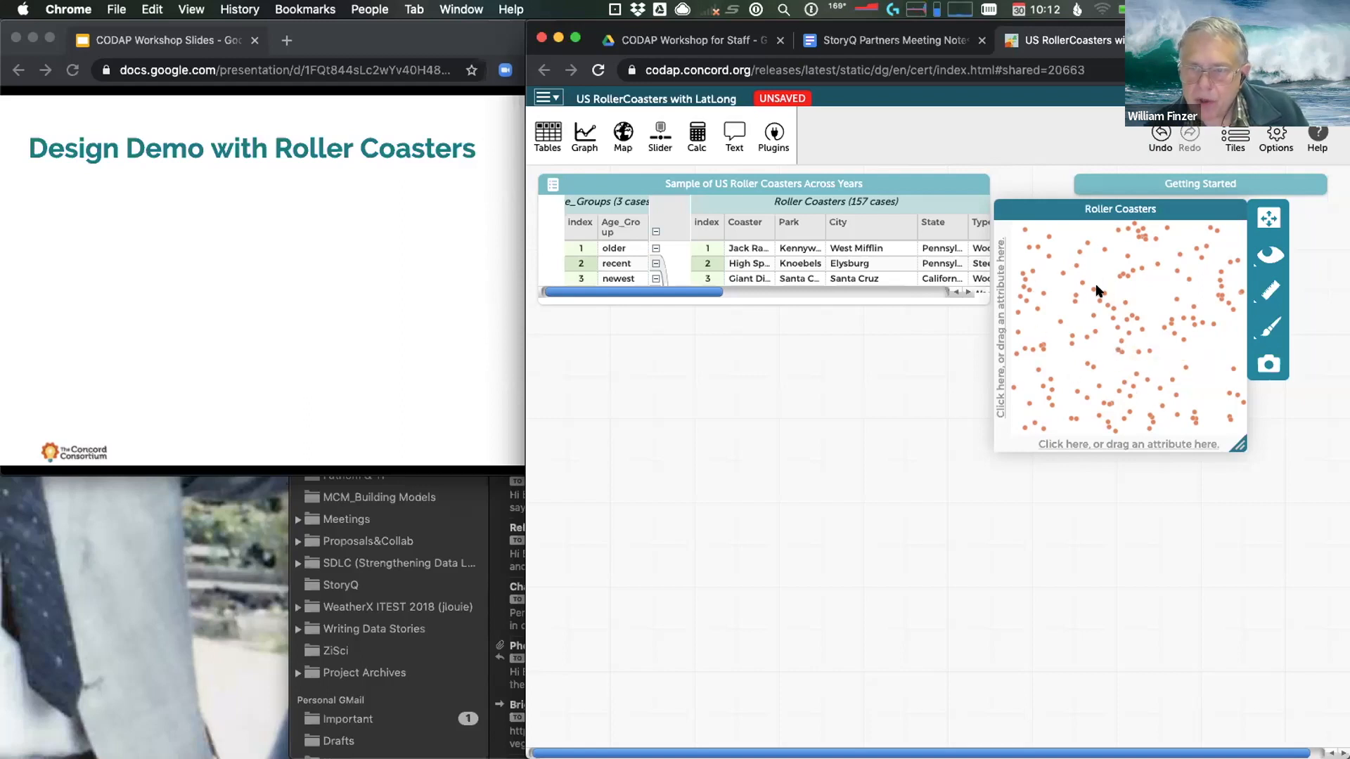
# Select the Wildfire coaster's dot in the graph to highlight its case
pyautogui.click(1071, 307)
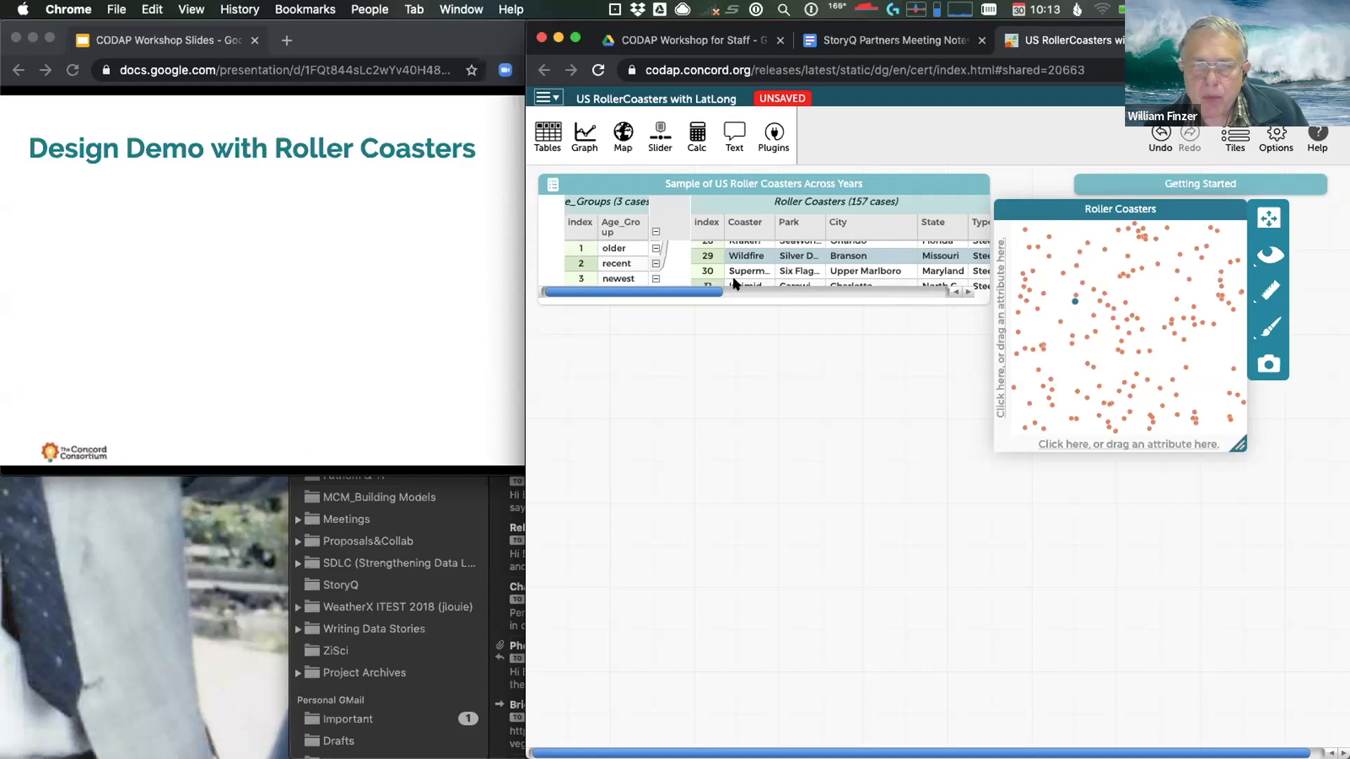
# Scroll the case table right to show the Max_Height column
pyautogui.moveTo(693, 294); pyautogui.dragTo(781, 295)
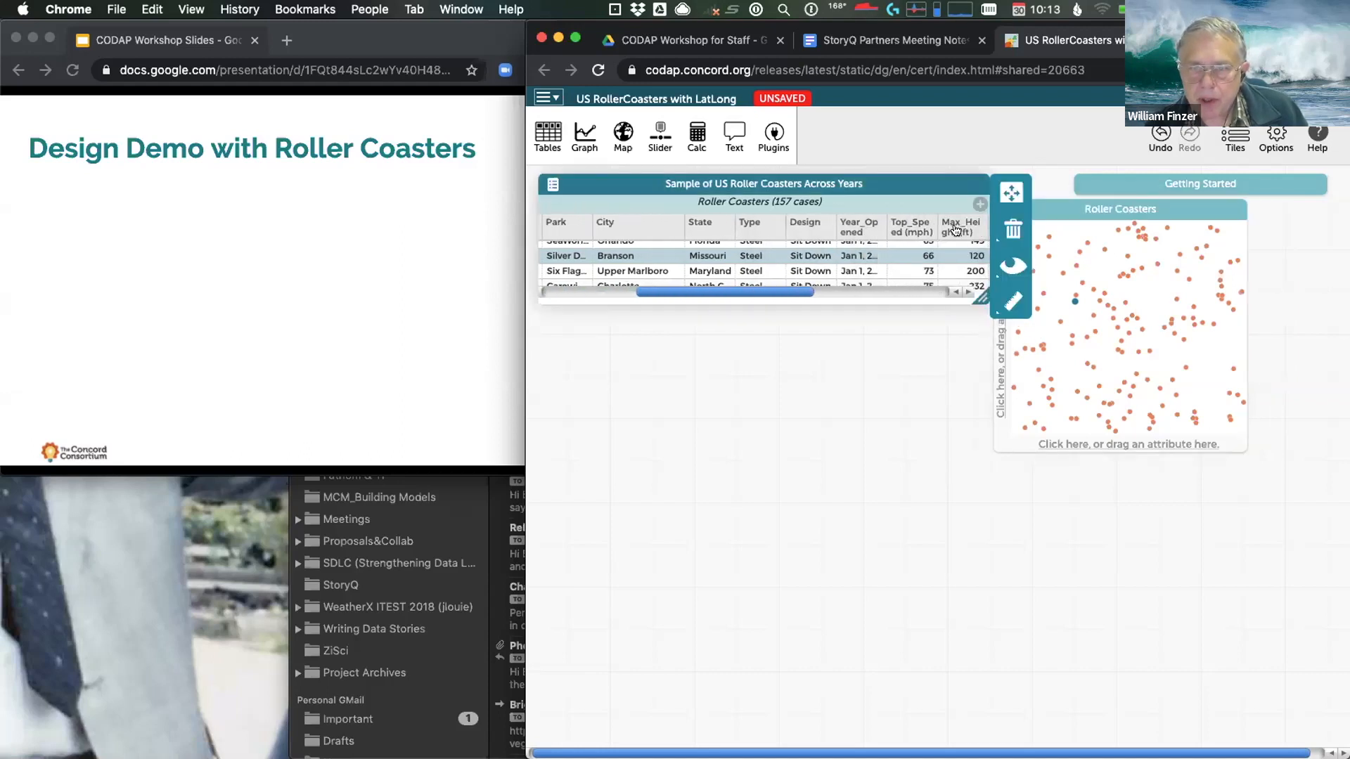
# Put Max_Height (ft) on the graph's x-axis as a 0–400 ft dot plot and check a dot's value
pyautogui.moveTo(954, 230); pyautogui.dragTo(1078, 446)
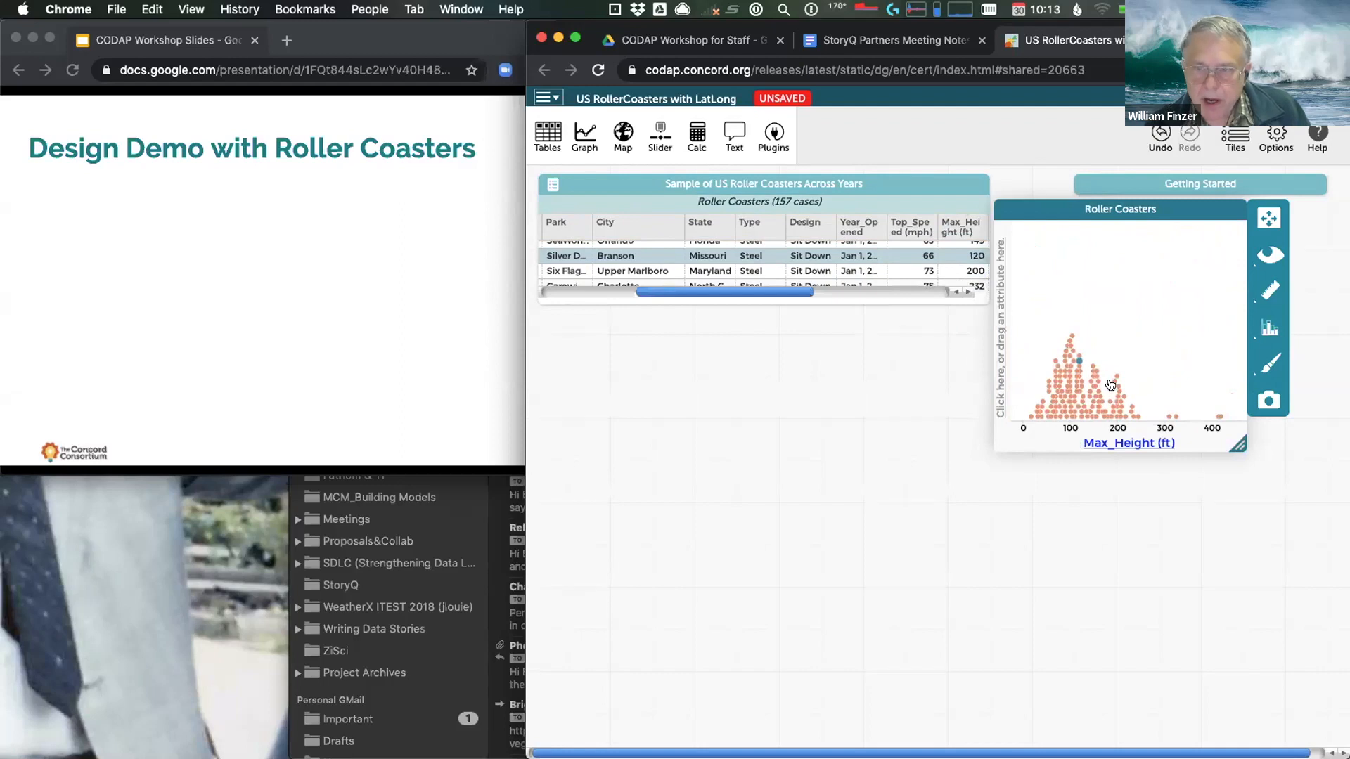
pyautogui.moveTo(1116, 378)
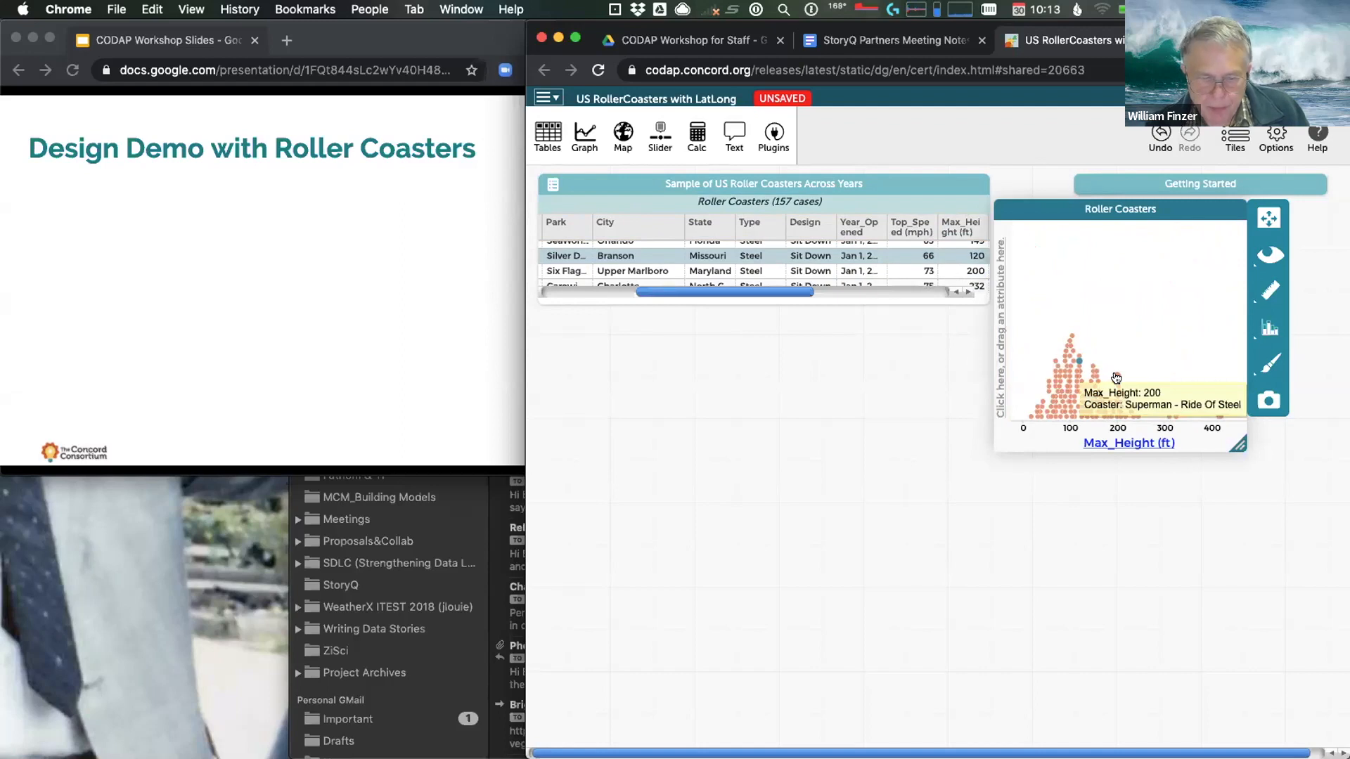
# Return to the slides and reveal the first three points: Play along, graphs, drag and drop
pyautogui.click(200, 306)
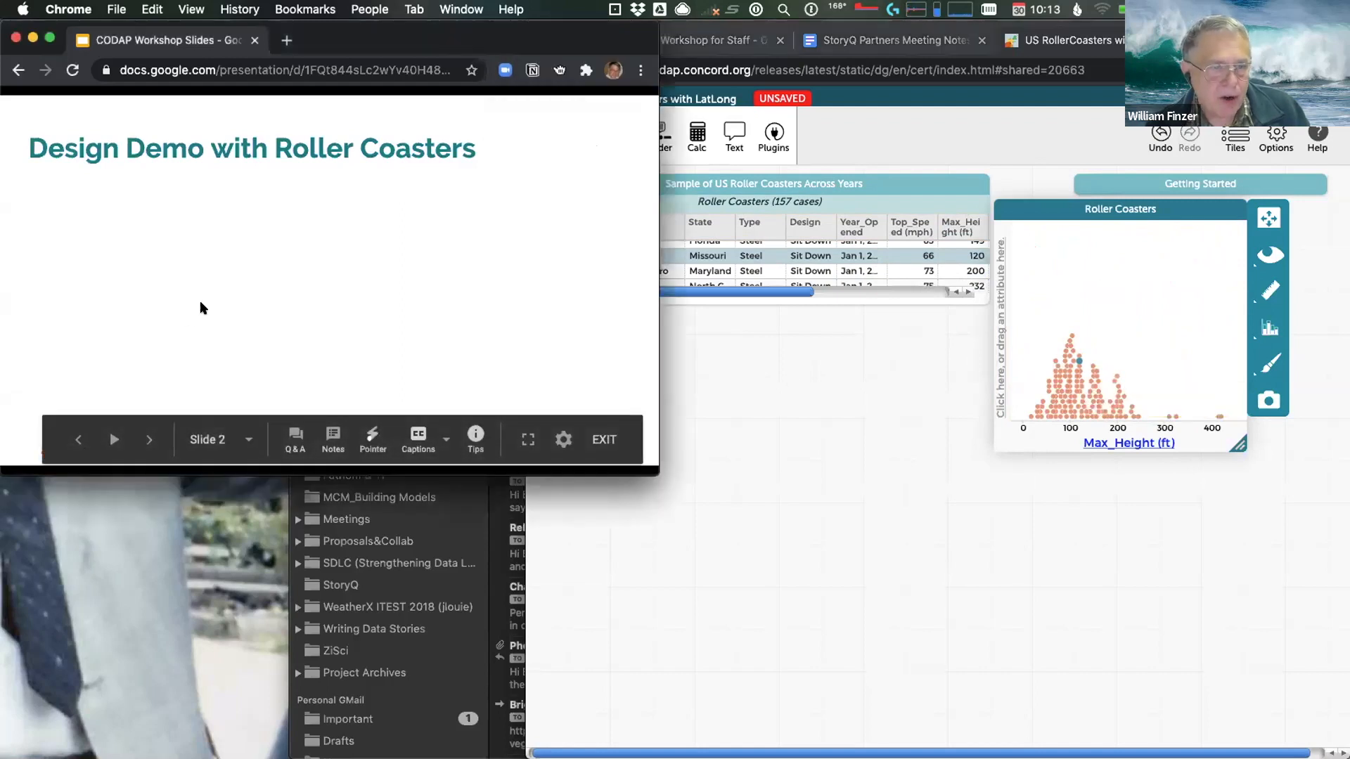
pyautogui.click(148, 440)
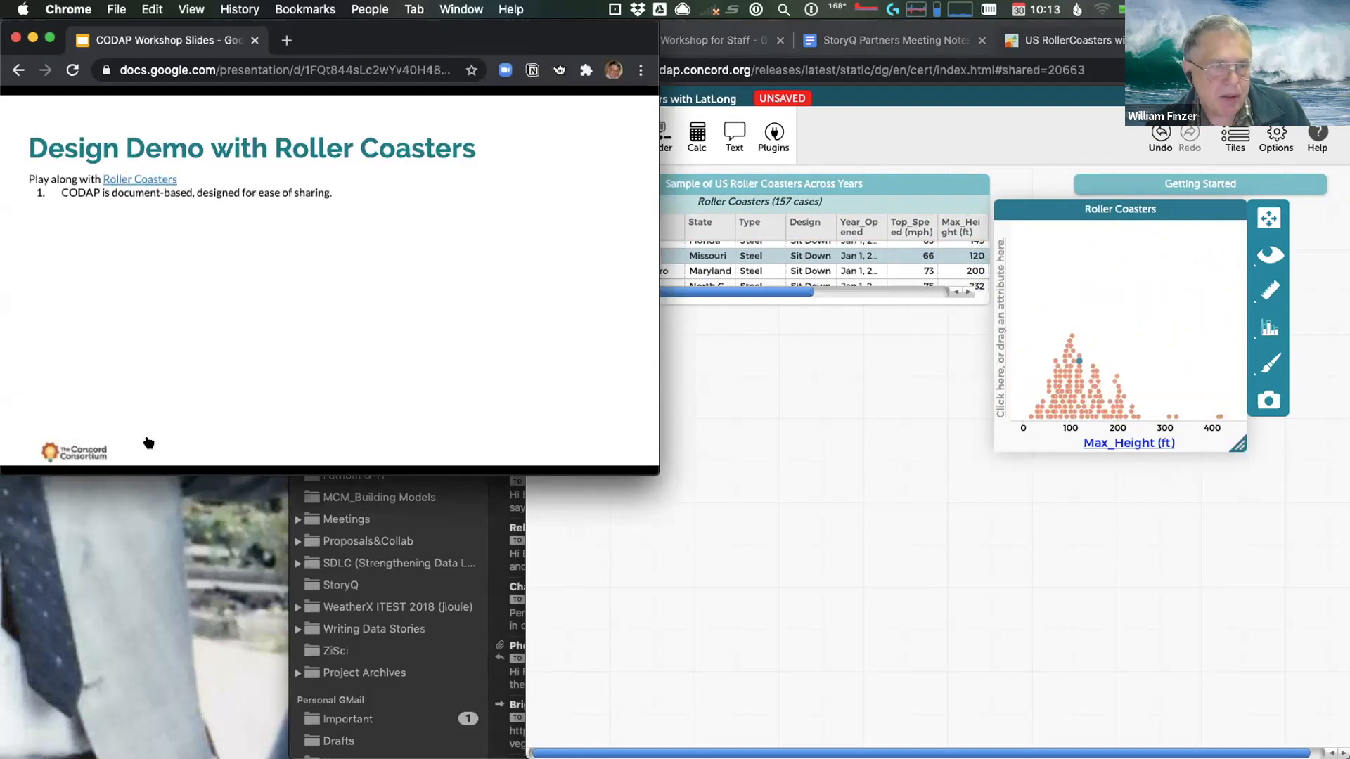
pyautogui.click(148, 441)
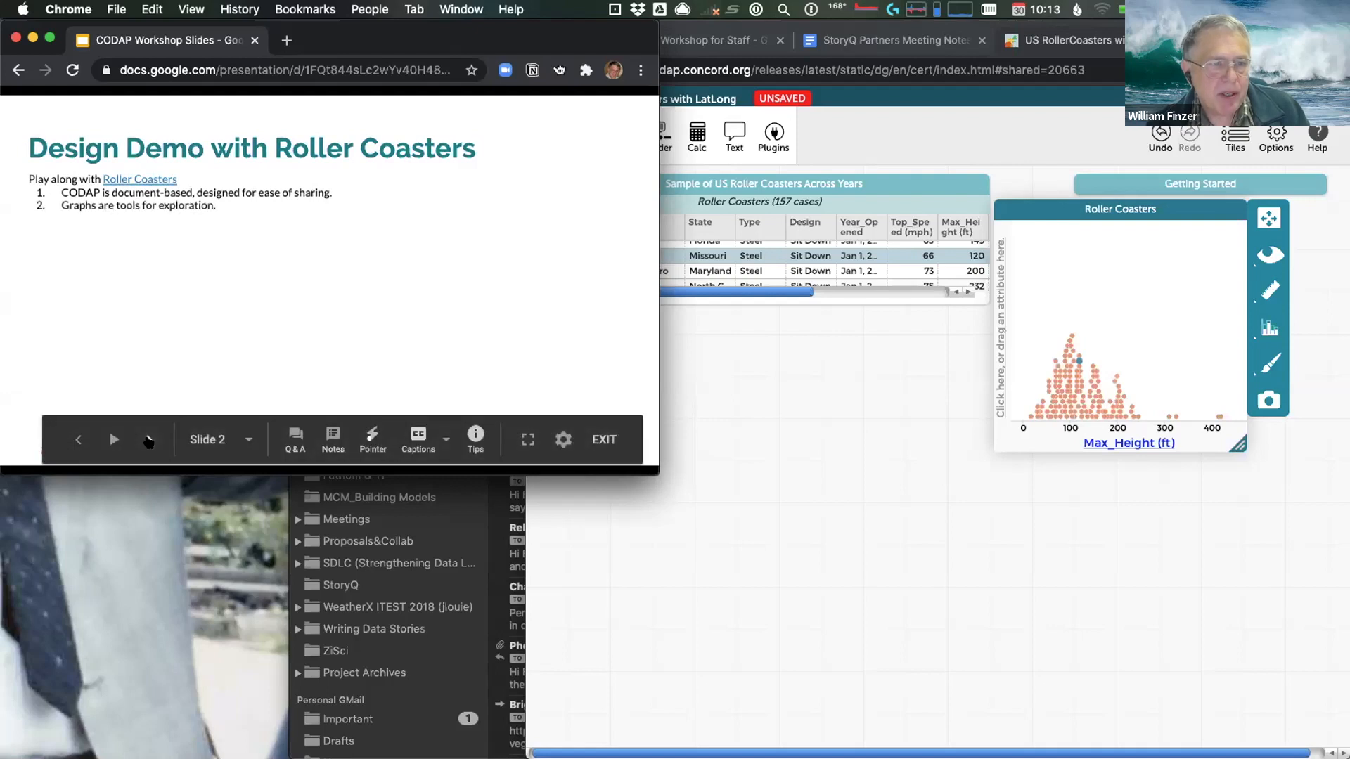
pyautogui.click(149, 441)
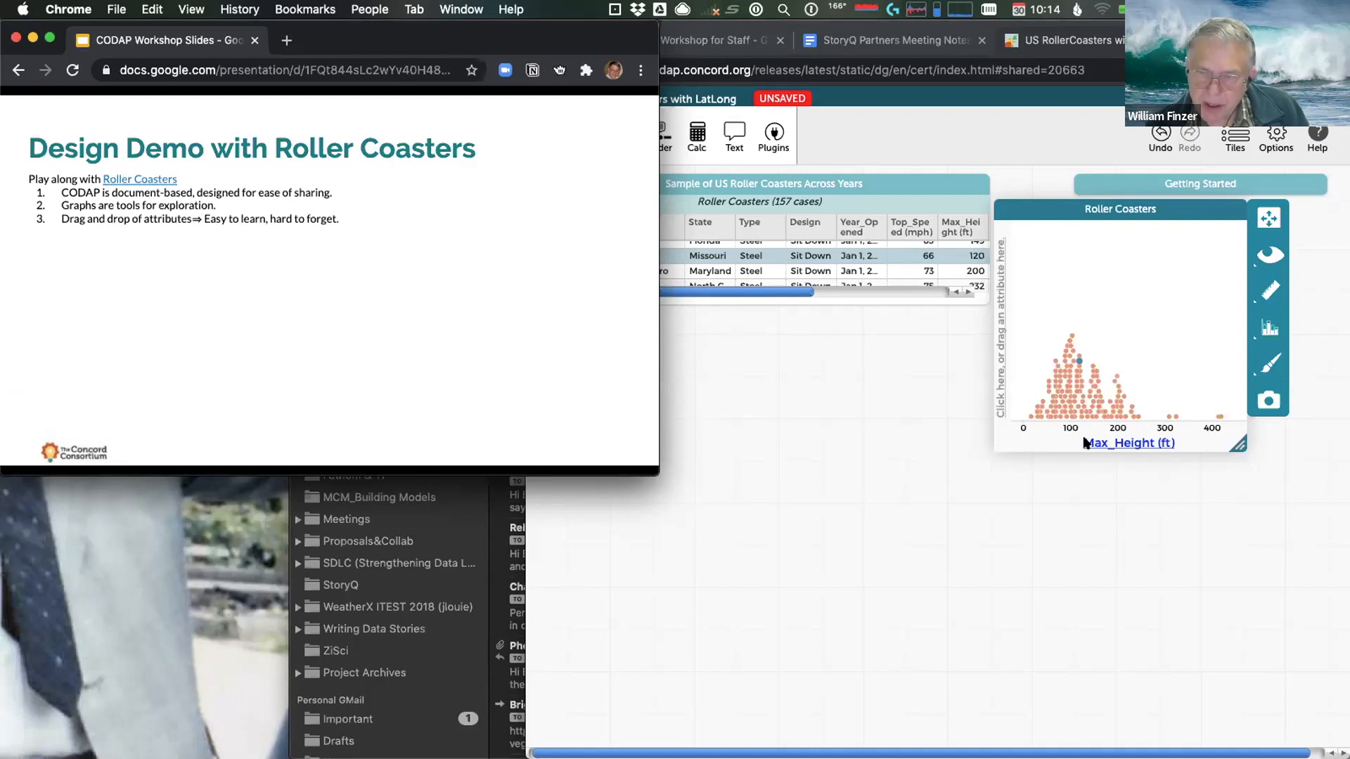
# Reveal point 4 about hovering, then check a coaster's height in the CODAP dot plot
pyautogui.moveTo(284, 315)
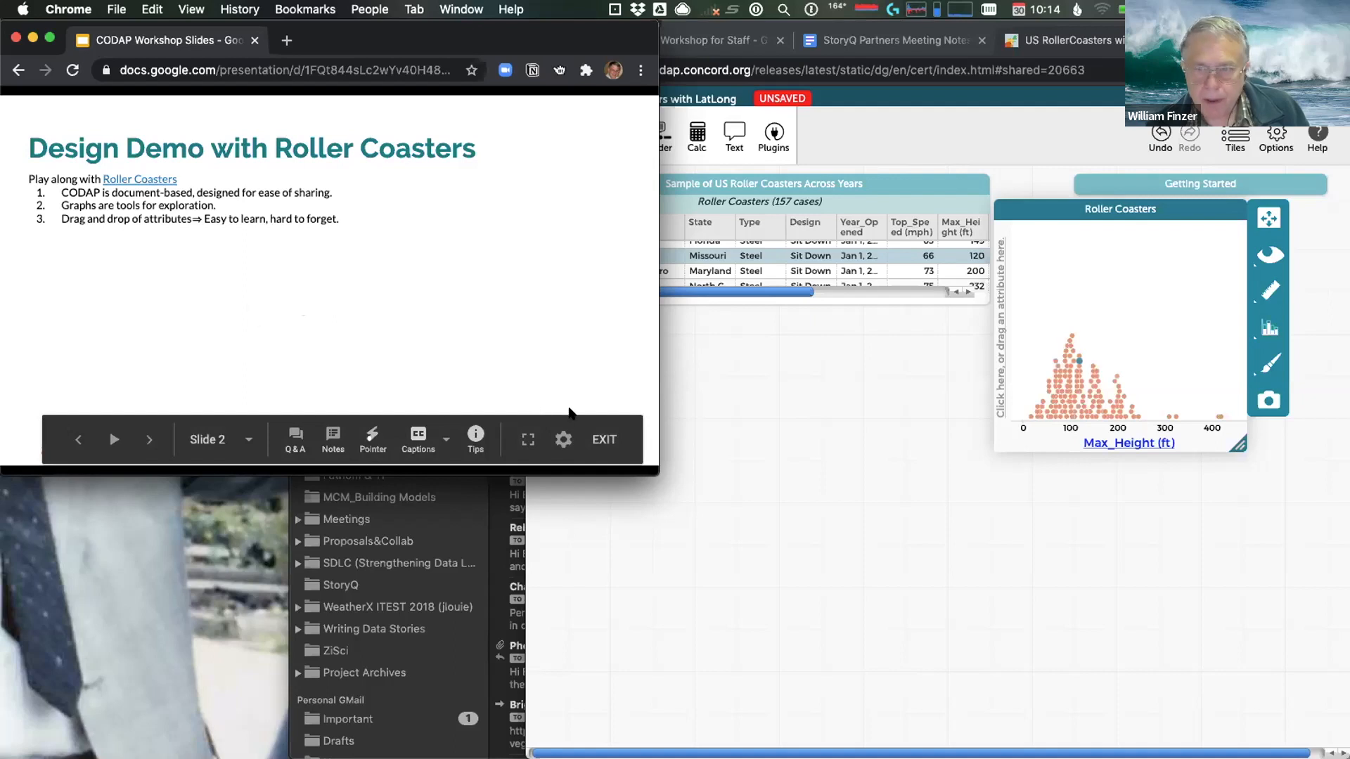
pyautogui.click(149, 441)
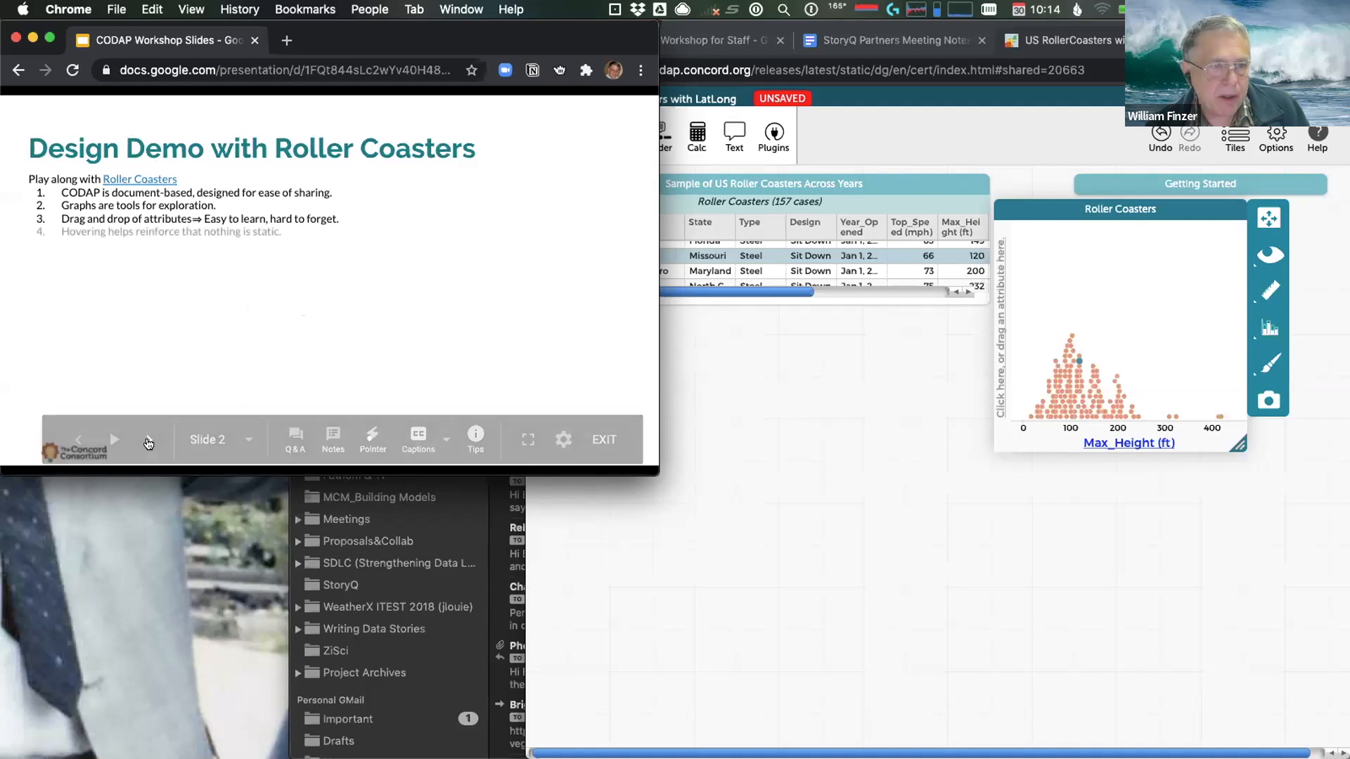
pyautogui.click(1111, 372)
pyautogui.moveTo(1113, 379)
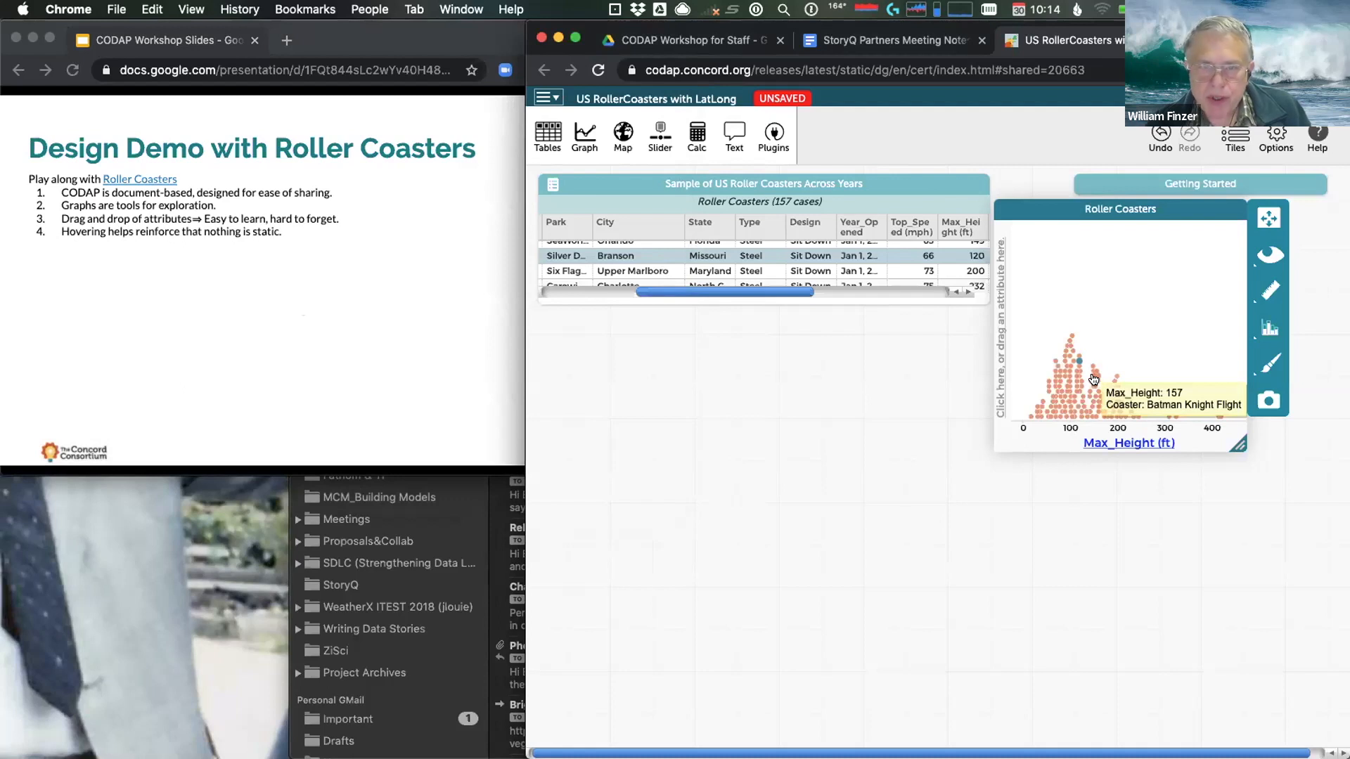
# Return to the slides and reveal point 5 about CODAP being case-centric
pyautogui.moveTo(204, 273)
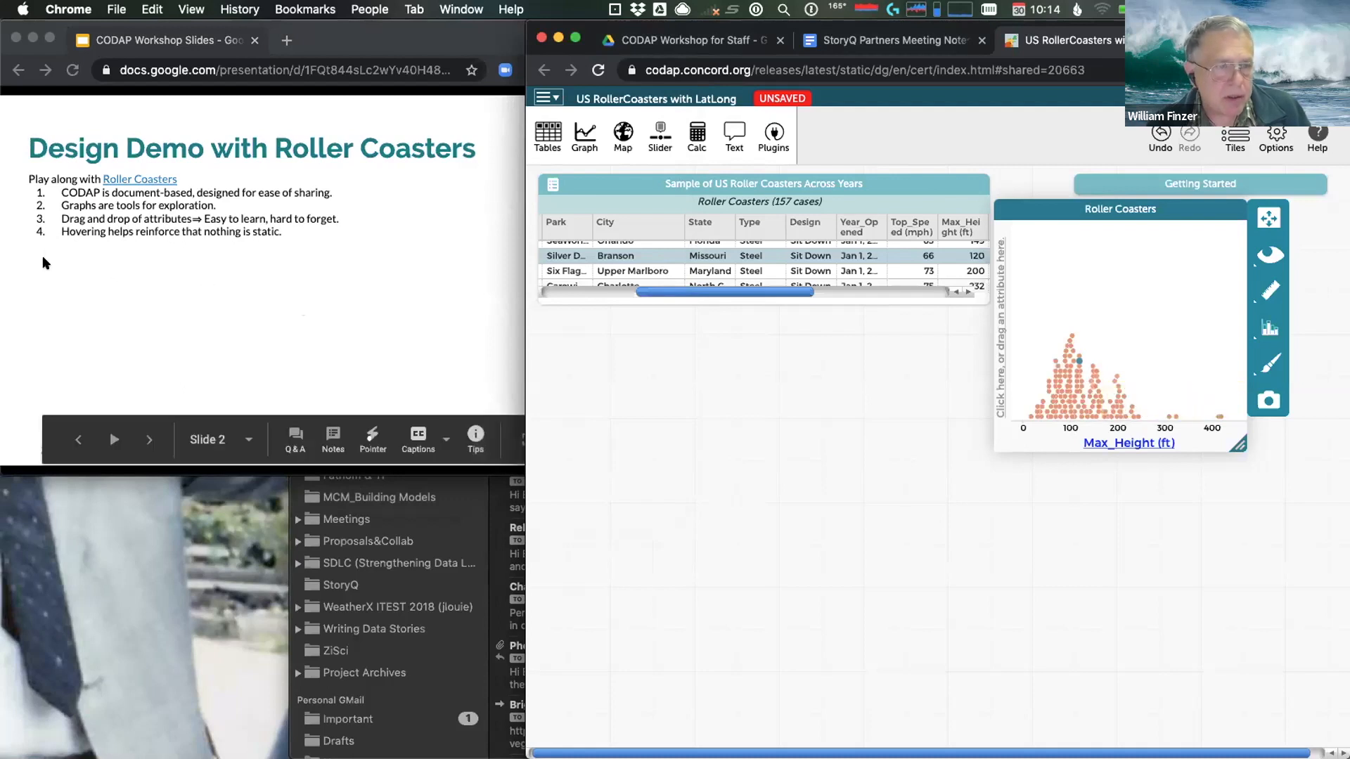
pyautogui.click(147, 441)
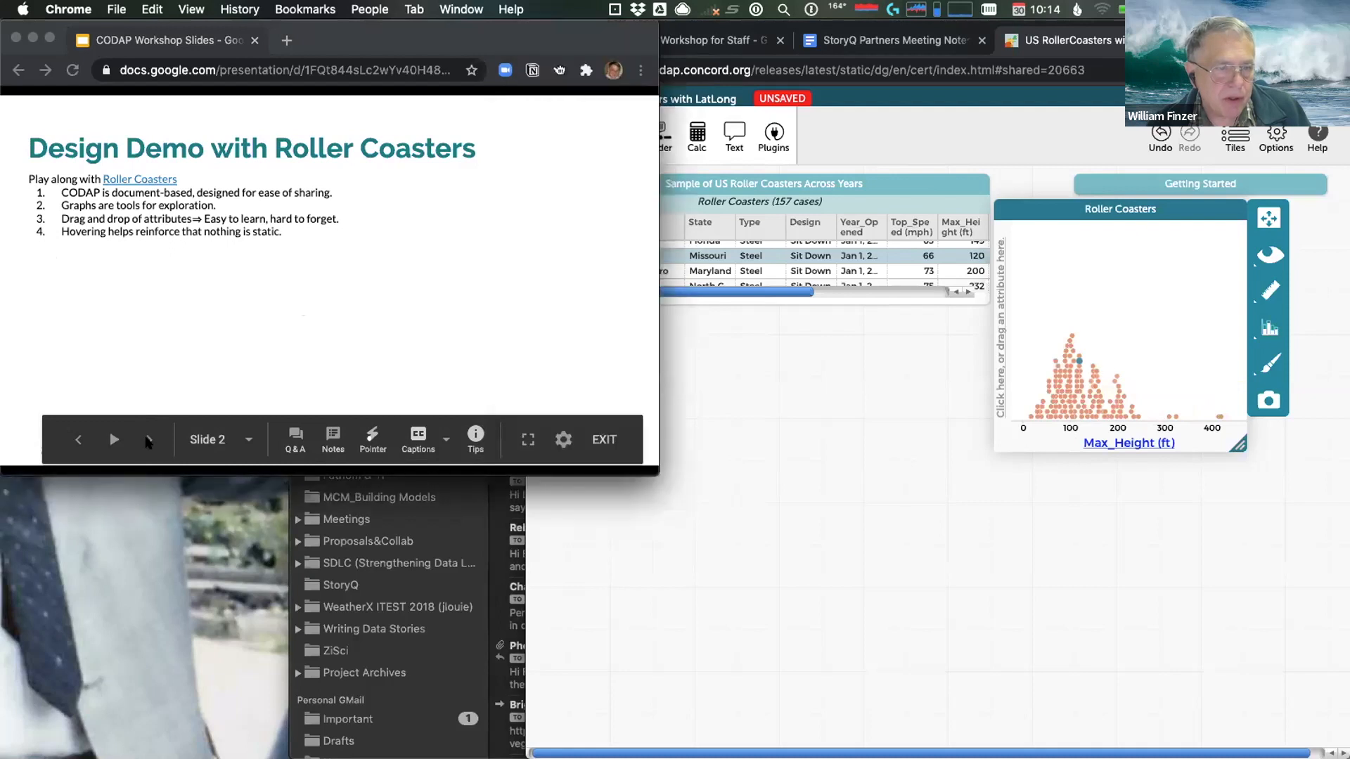
pyautogui.click(147, 442)
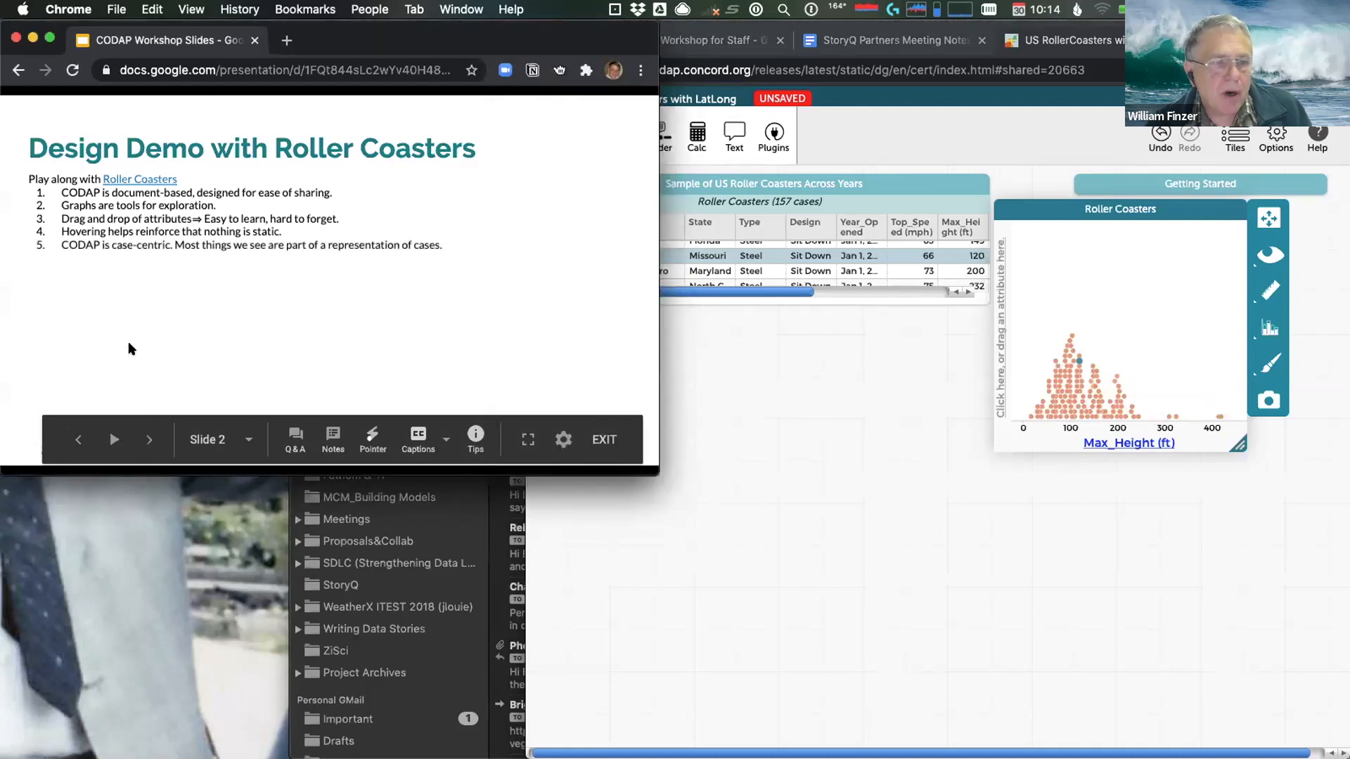
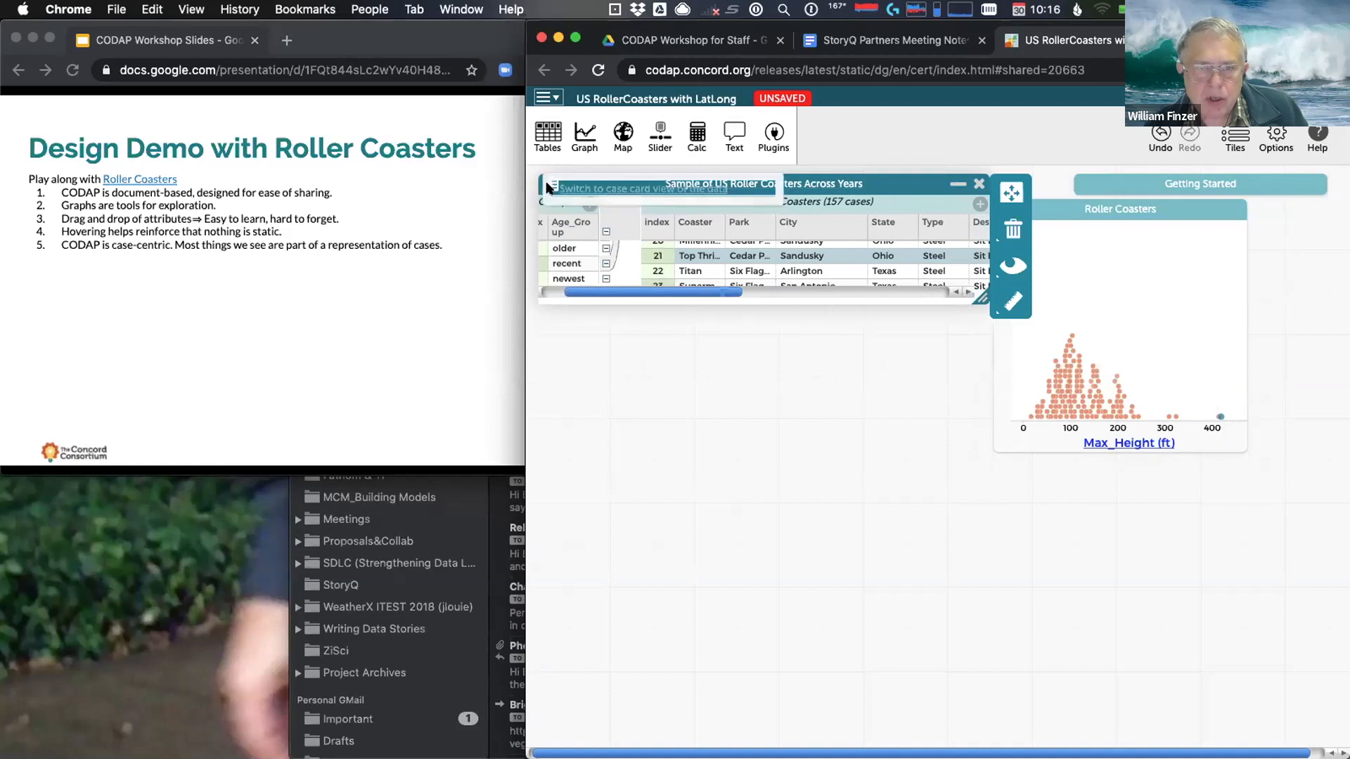
# Switch the data table to case card view and select Fury 325 in the Max_Height dot plot
pyautogui.click(611, 188)
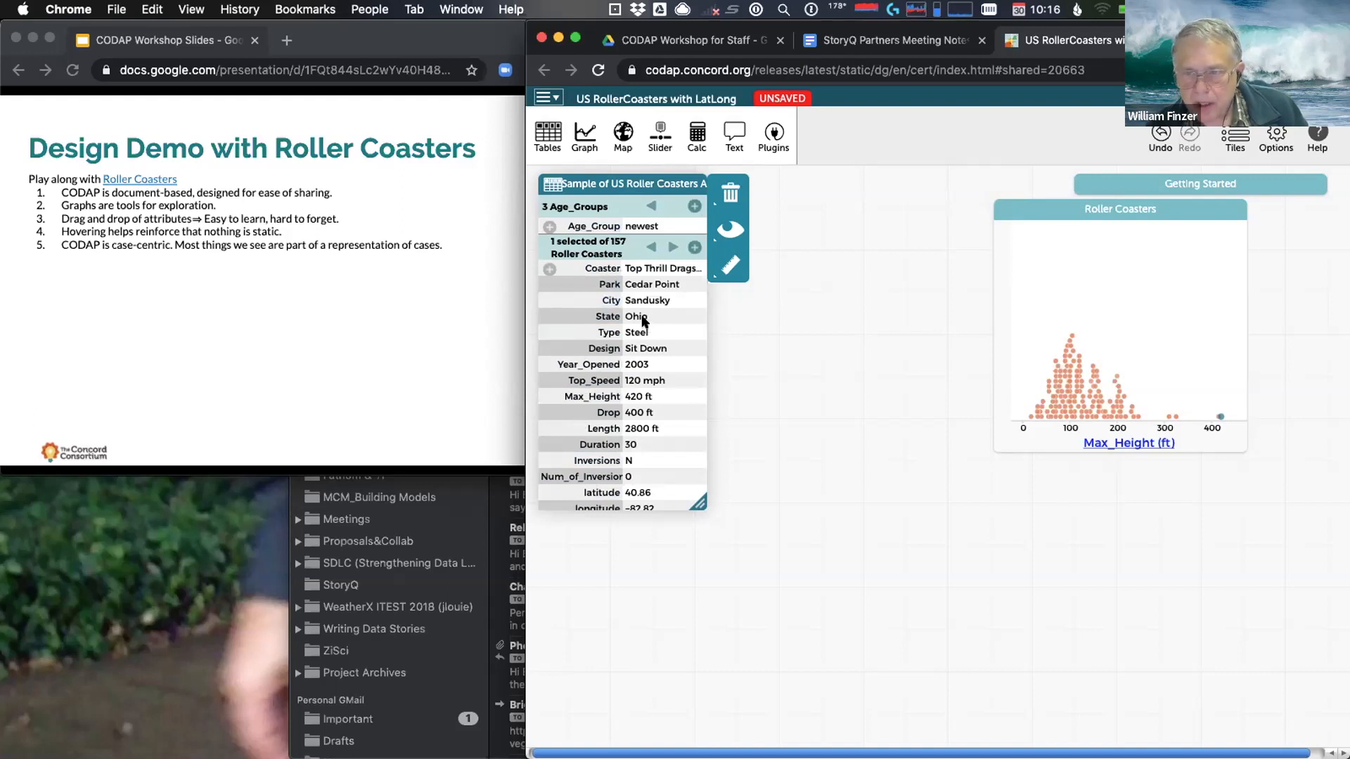
pyautogui.moveTo(1218, 418)
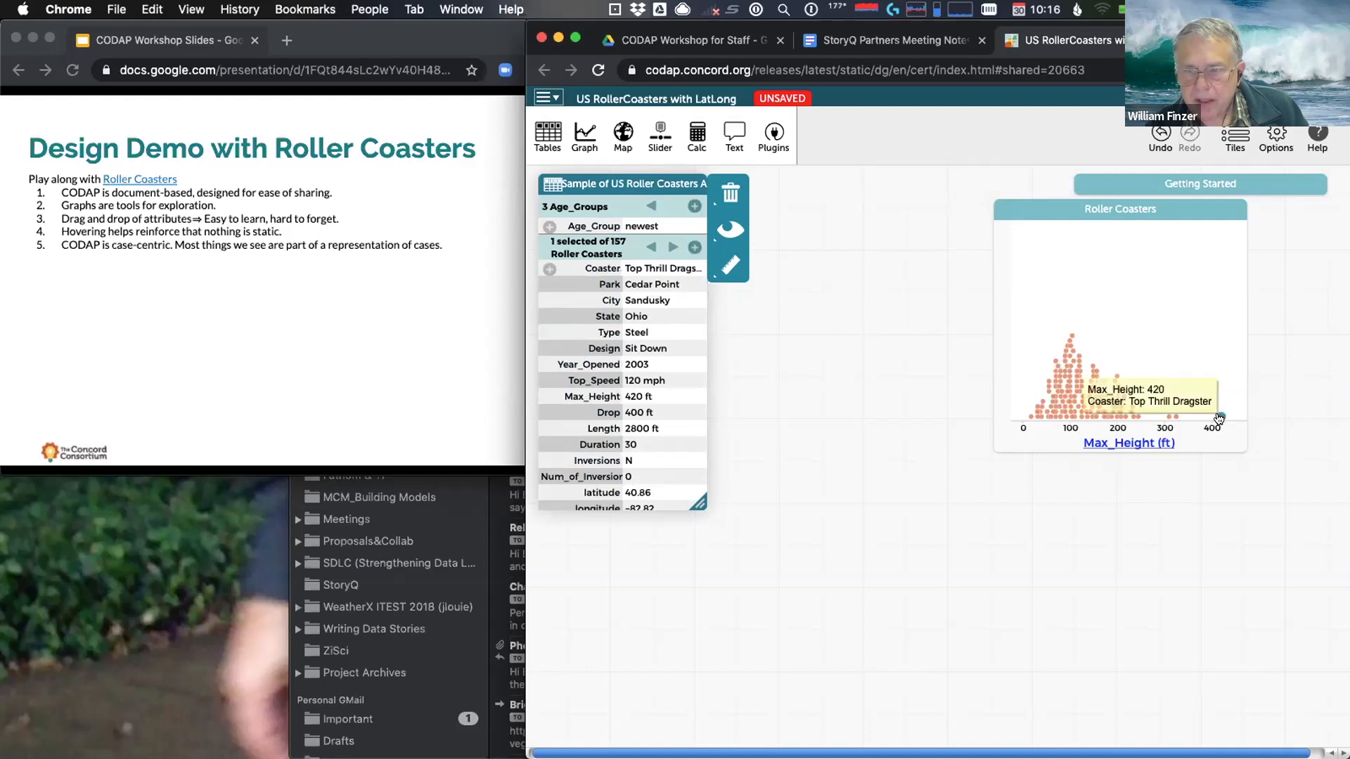
pyautogui.click(1174, 417)
pyautogui.click(1175, 416)
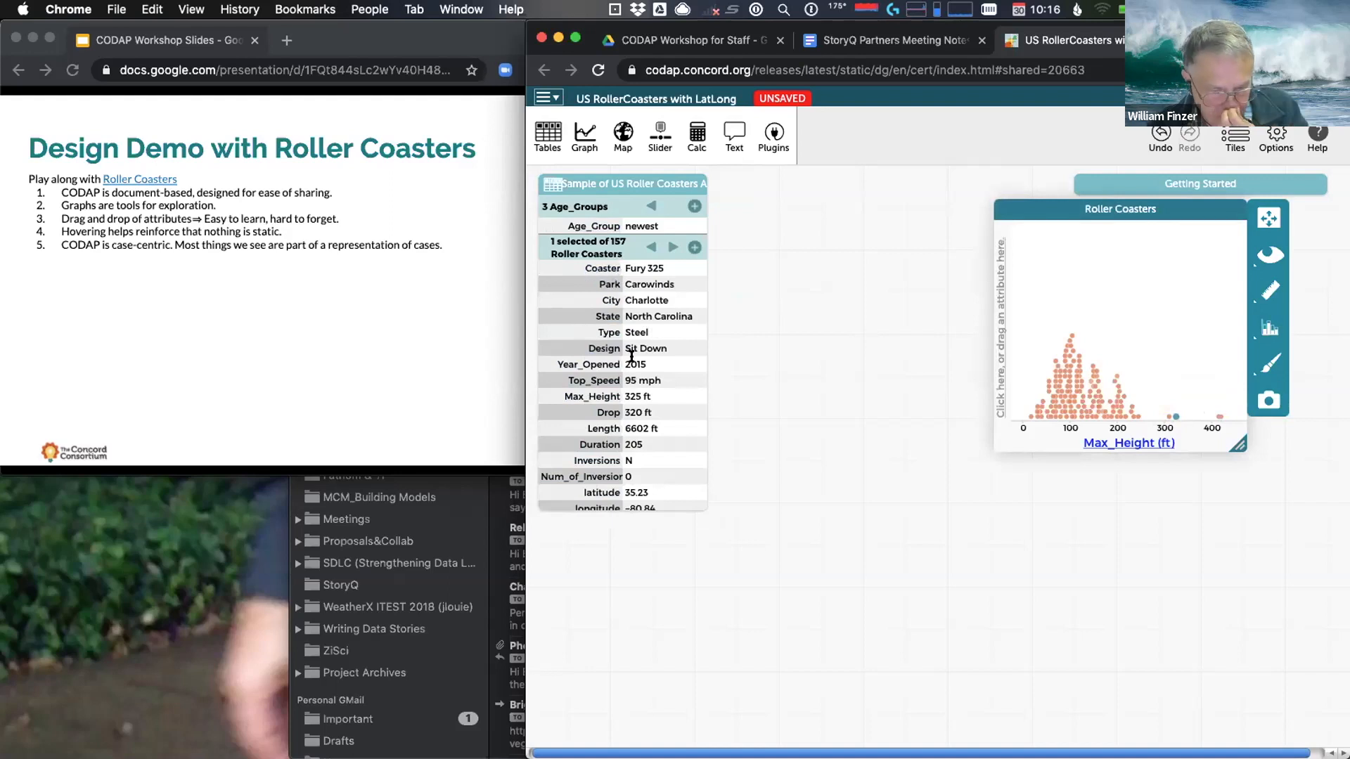
# Reveal the next slide bullet and return to the roller-coaster document
pyautogui.click(293, 298)
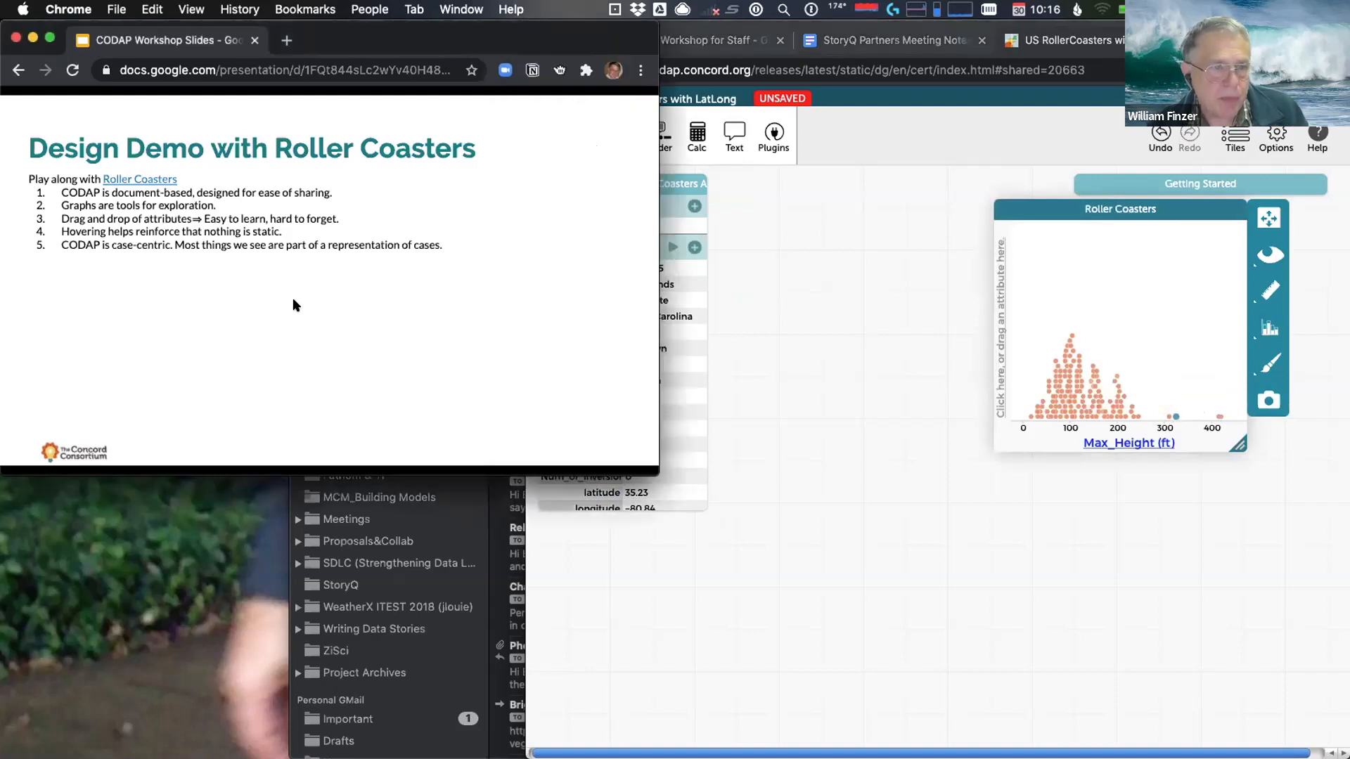
pyautogui.click(244, 316)
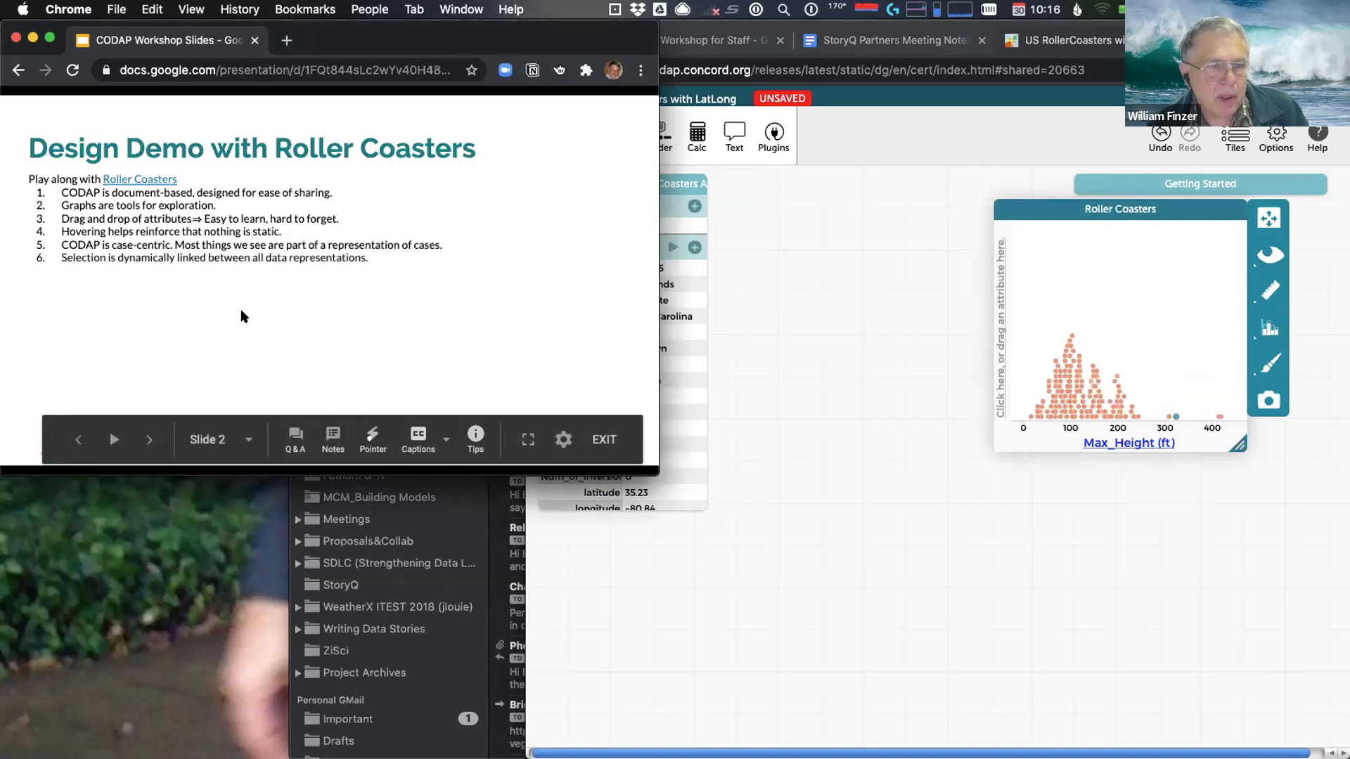
pyautogui.click(977, 471)
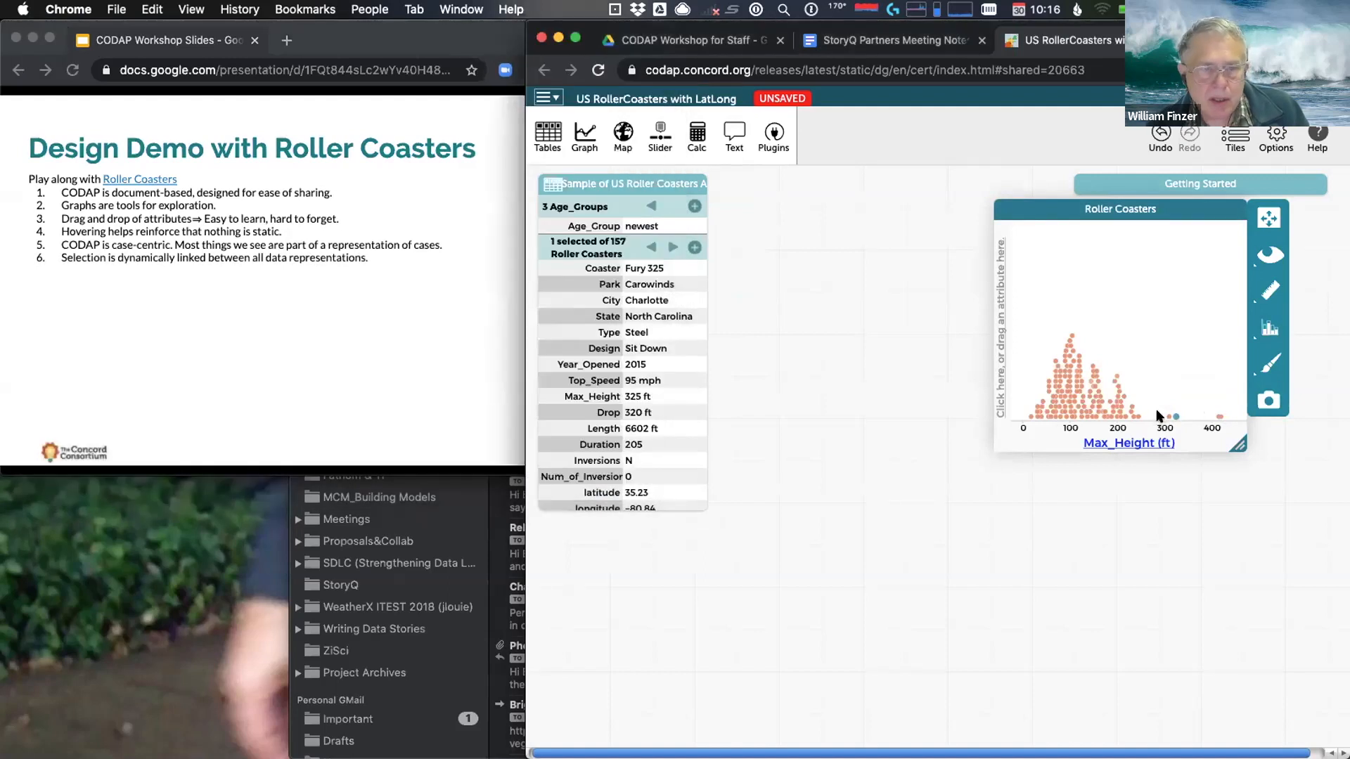
# Put Top_Speed on the graph's y-axis for a scatter plot, then undo and redo it
pyautogui.moveTo(1059, 390)
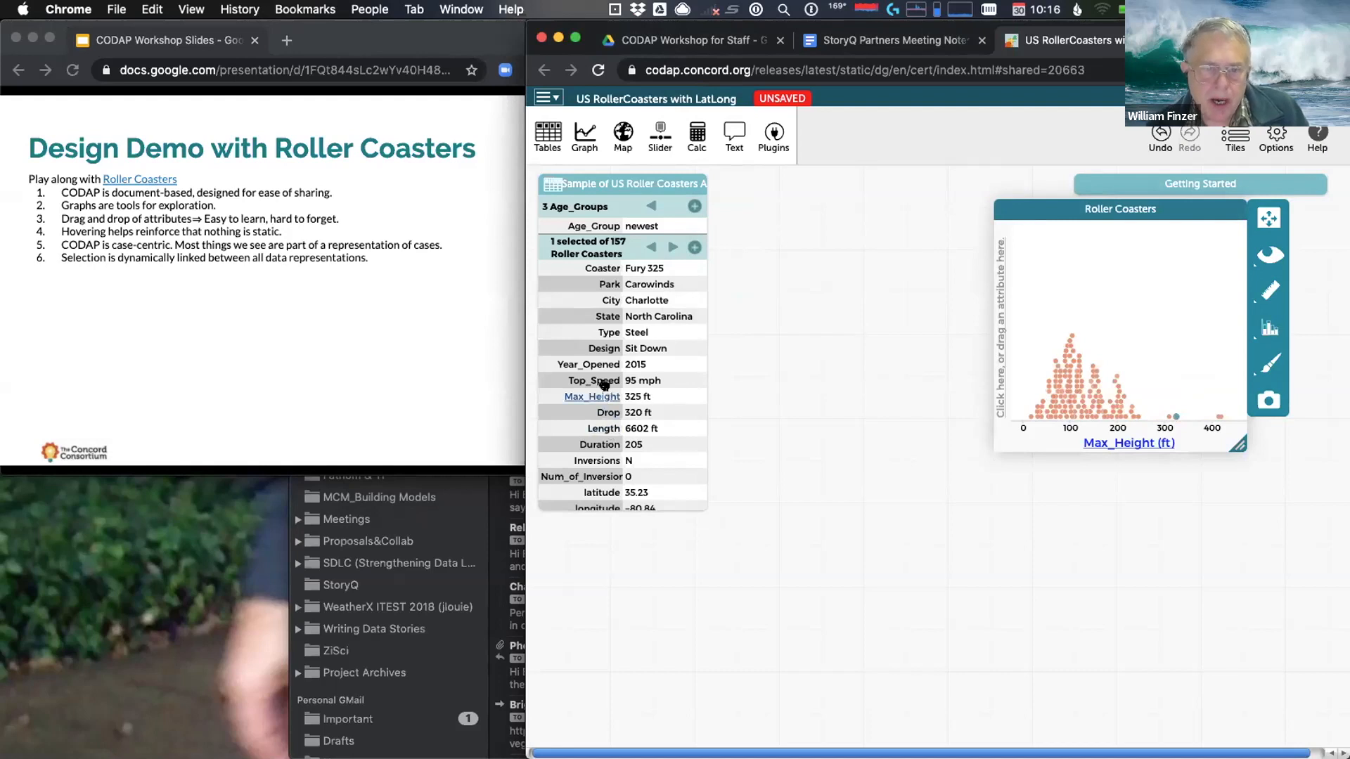
pyautogui.moveTo(615, 380); pyautogui.dragTo(1002, 344)
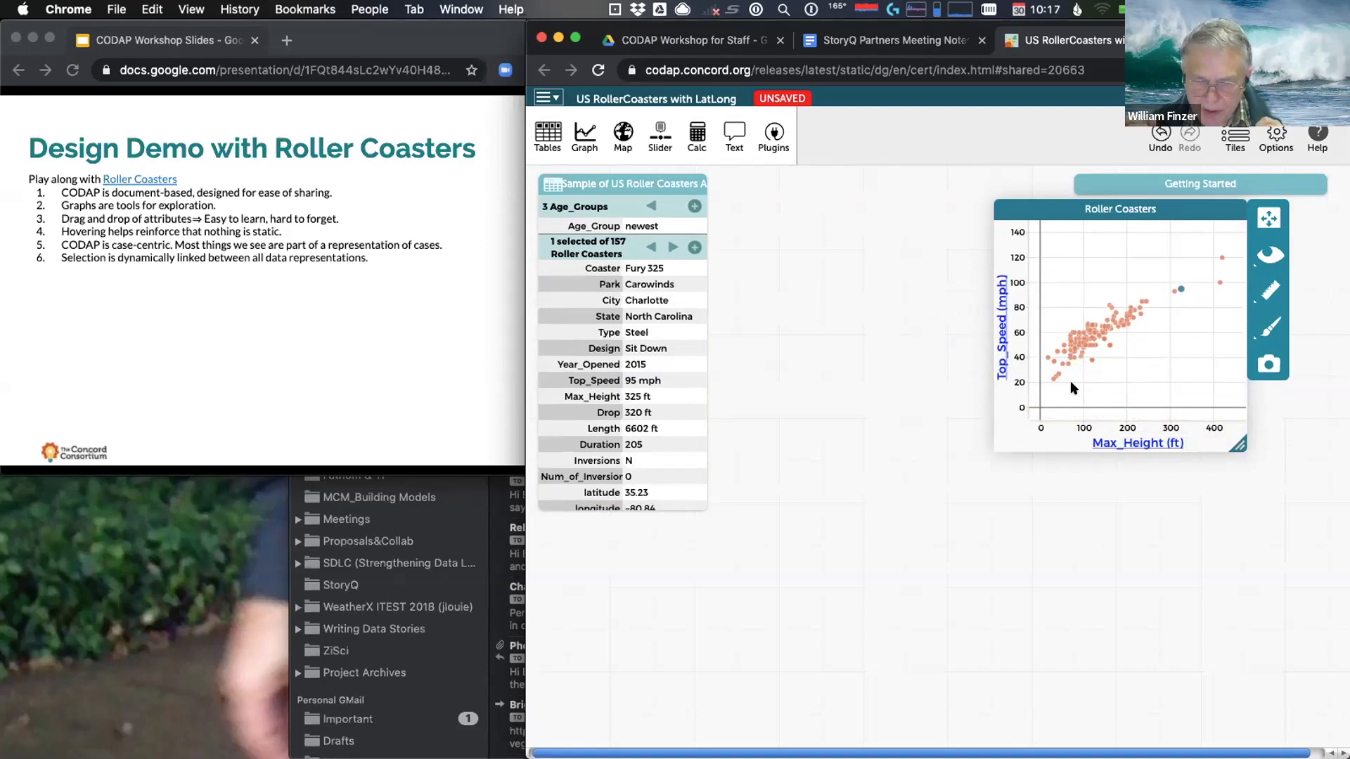
pyautogui.click(1160, 135)
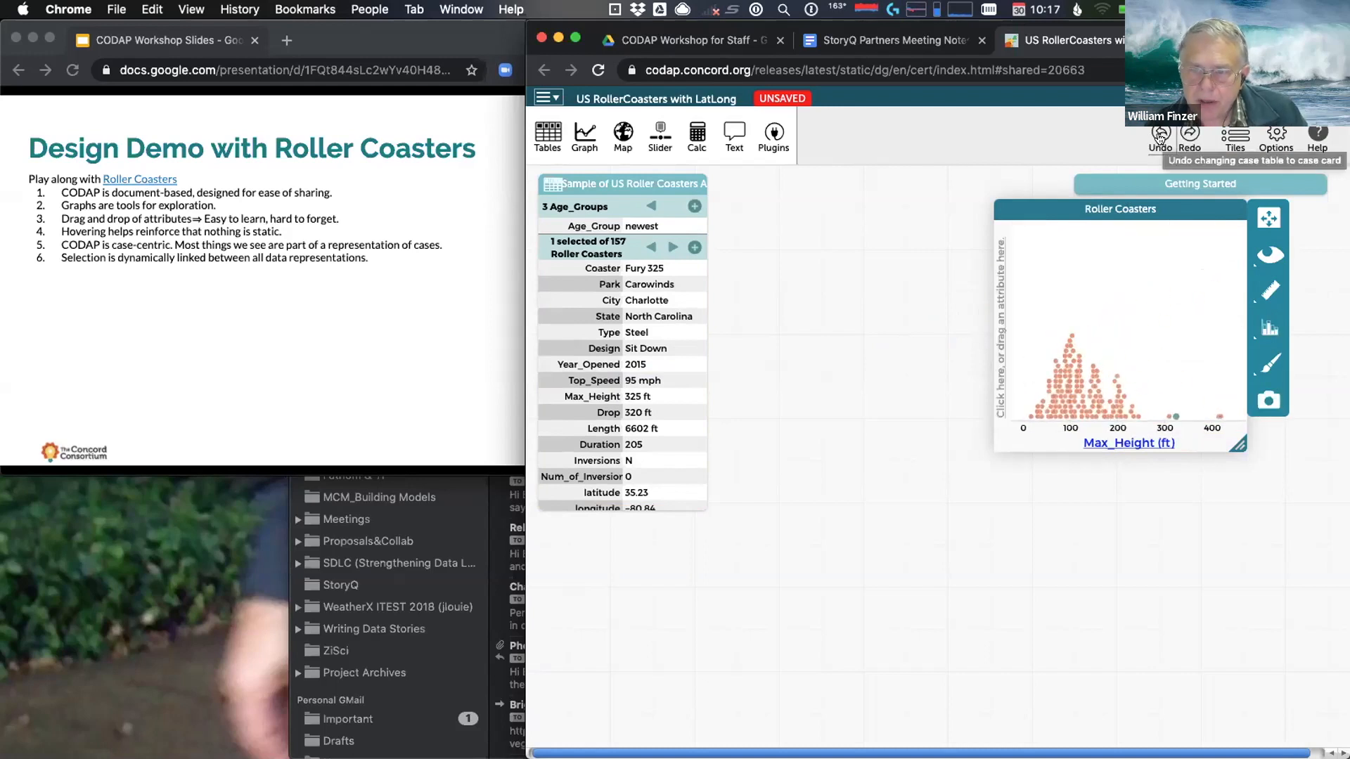
pyautogui.click(1187, 134)
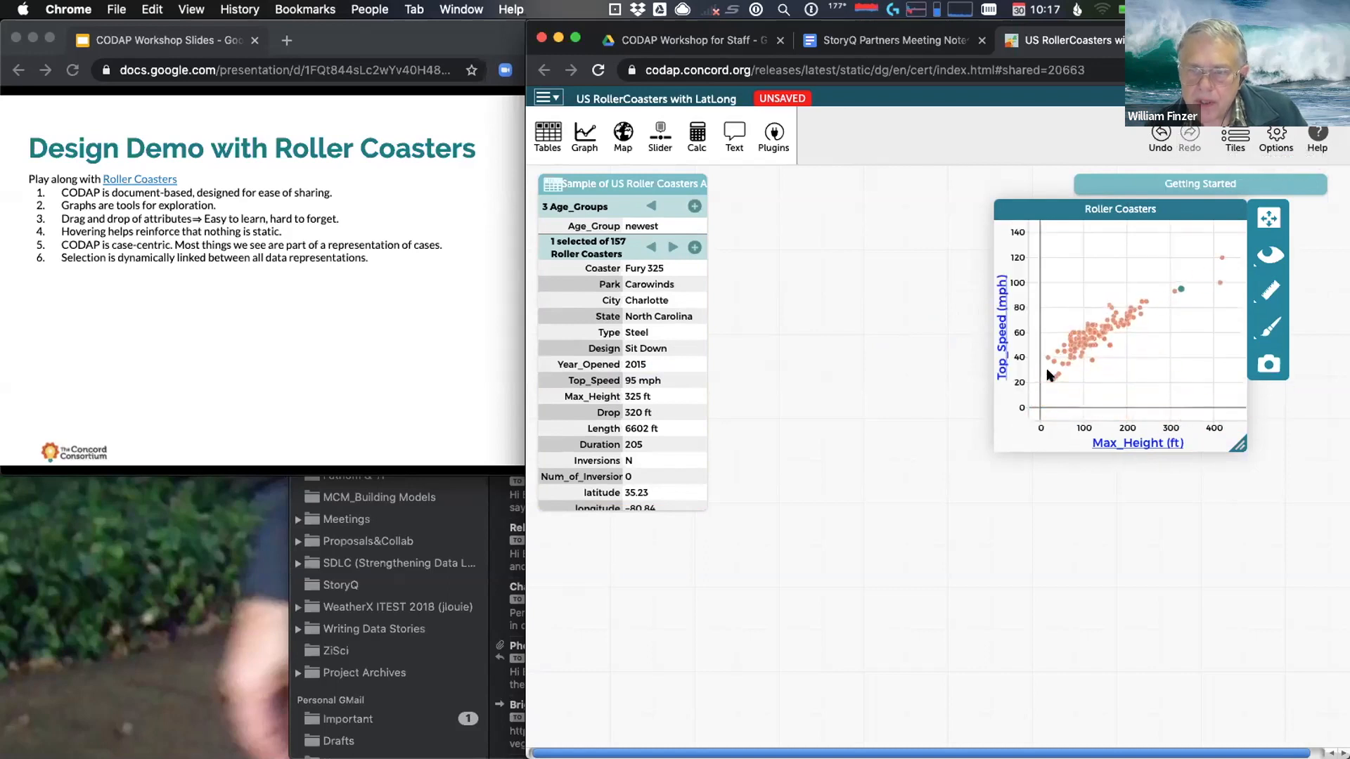
pyautogui.moveTo(1067, 361)
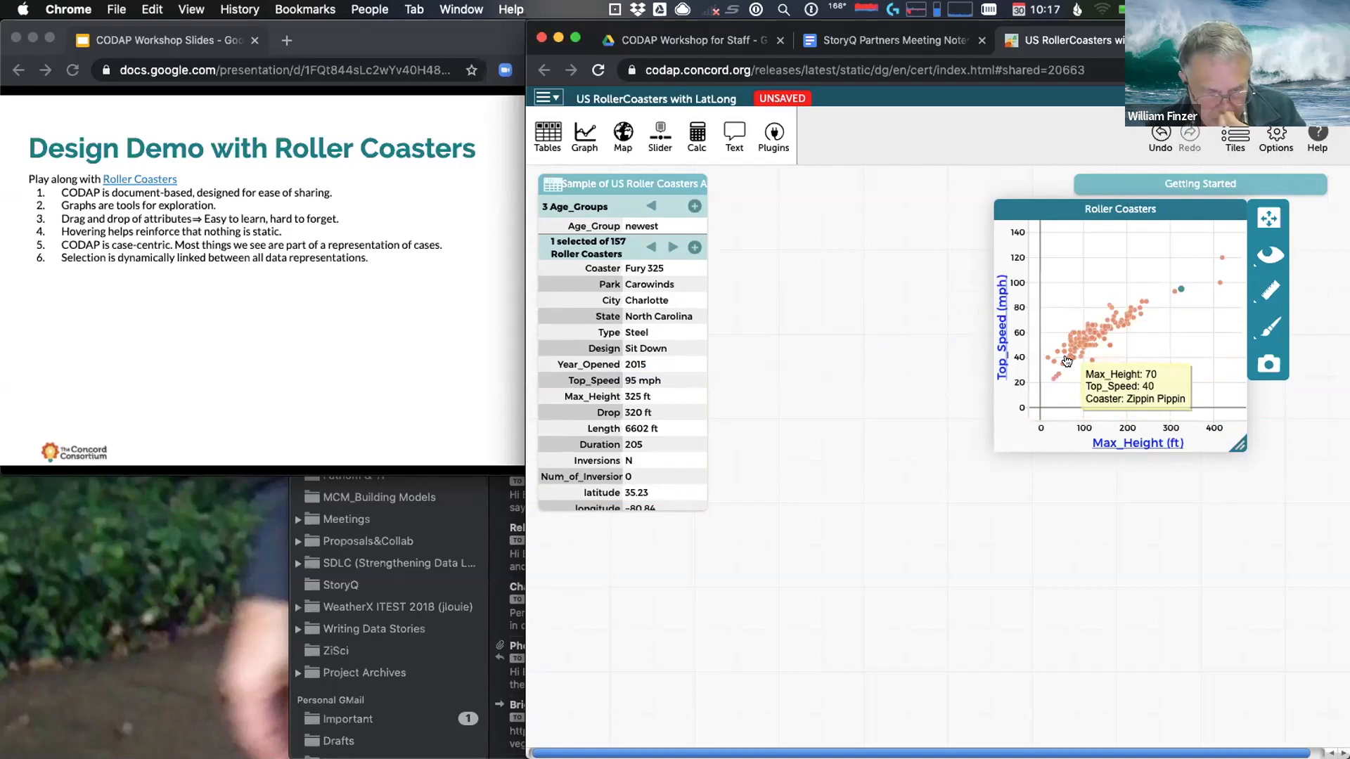
# Reveal the case card bullet on the slide and return to the roller-coaster document
pyautogui.click(192, 348)
pyautogui.click(192, 347)
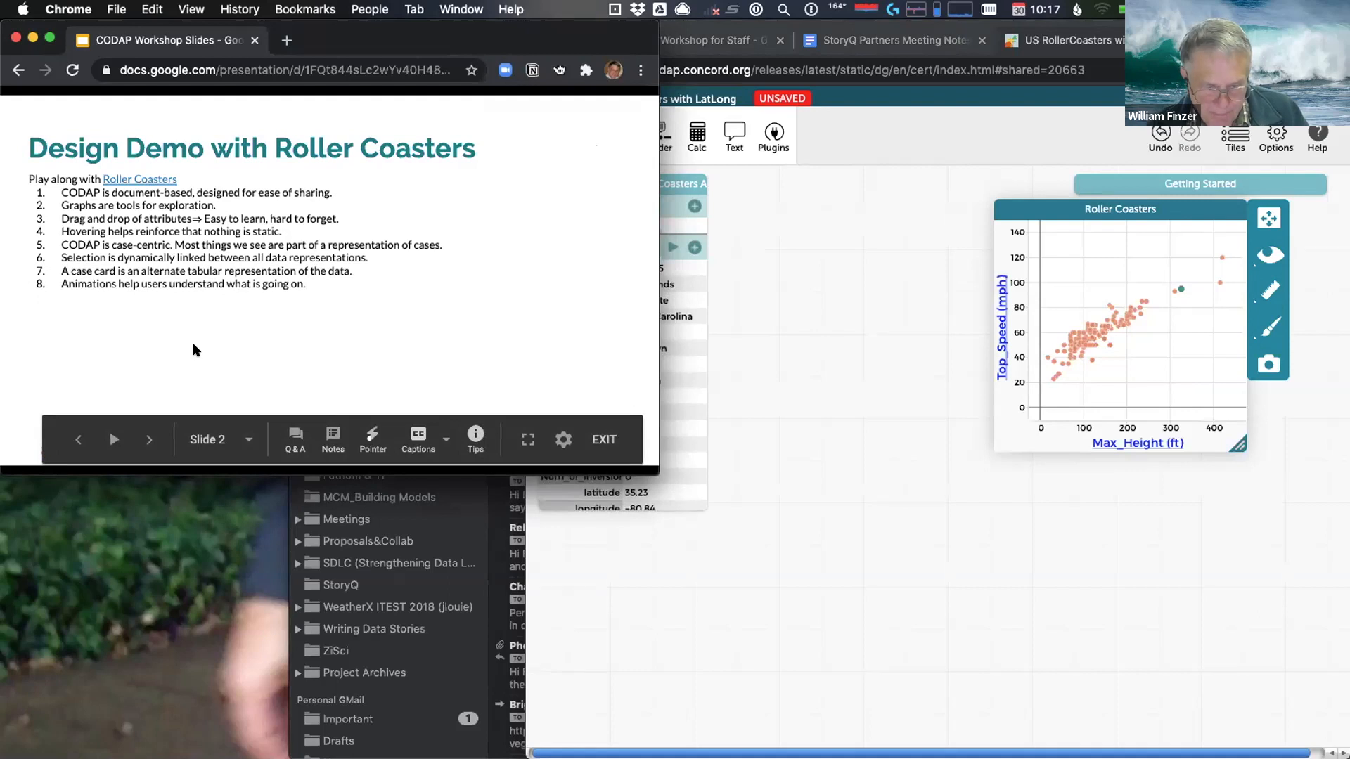
pyautogui.click(816, 486)
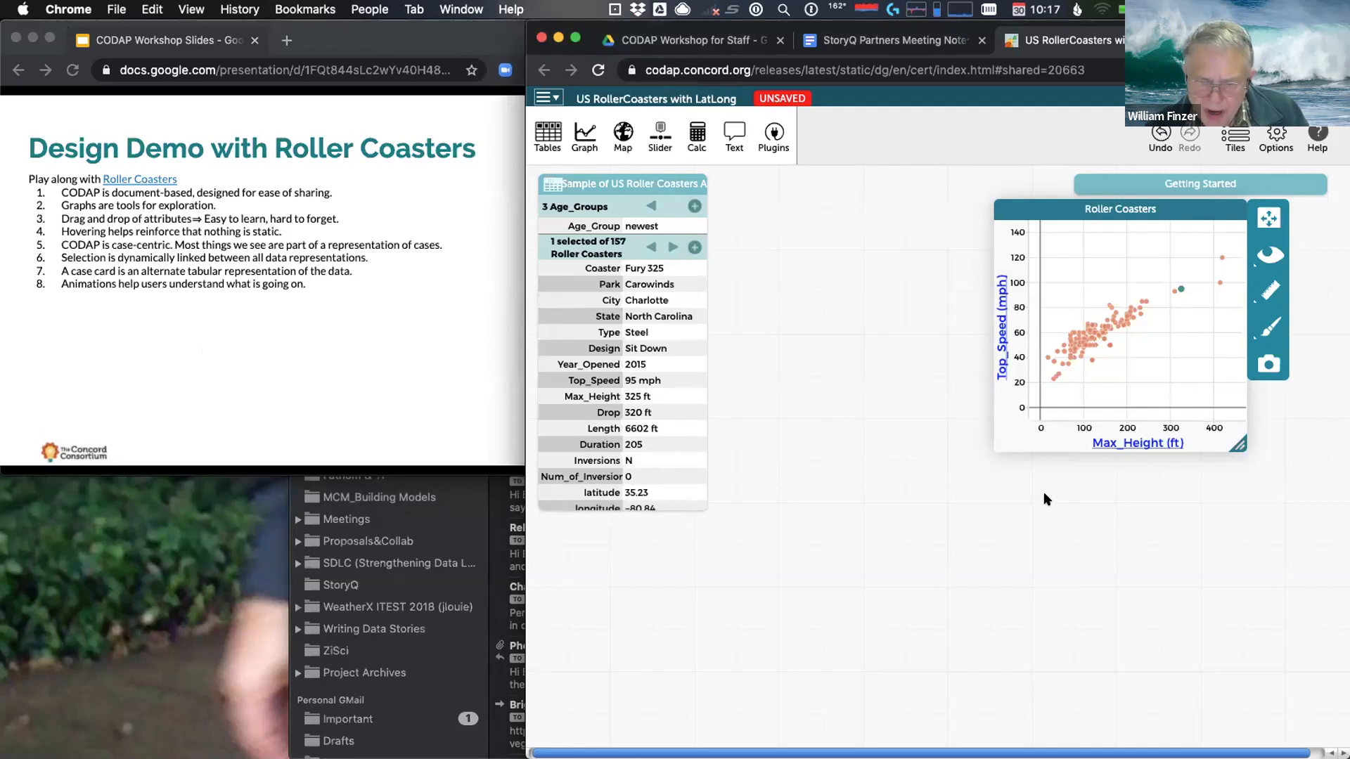
# Create a new graph with Type on the x-axis to split Wooden and Steel coasters, then reveal bullet 9
pyautogui.click(581, 138)
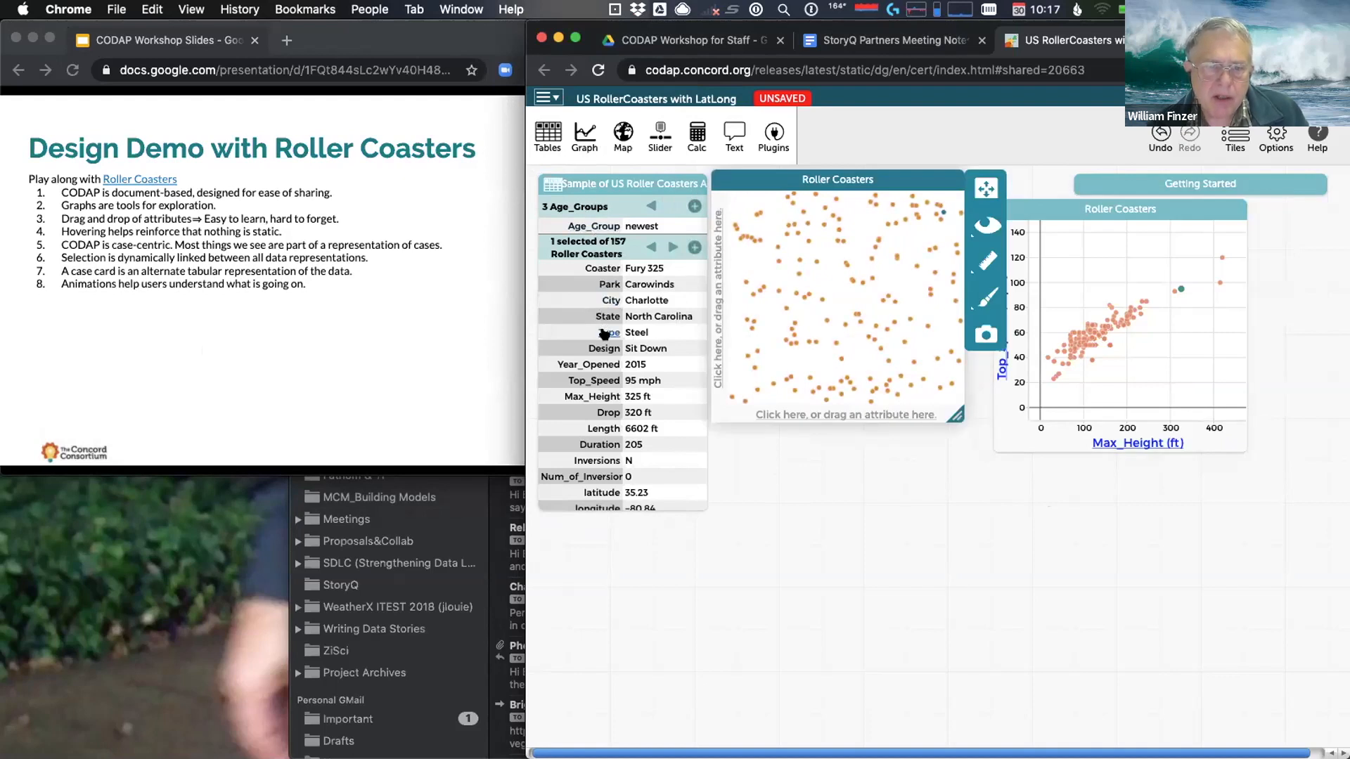
pyautogui.moveTo(604, 335)
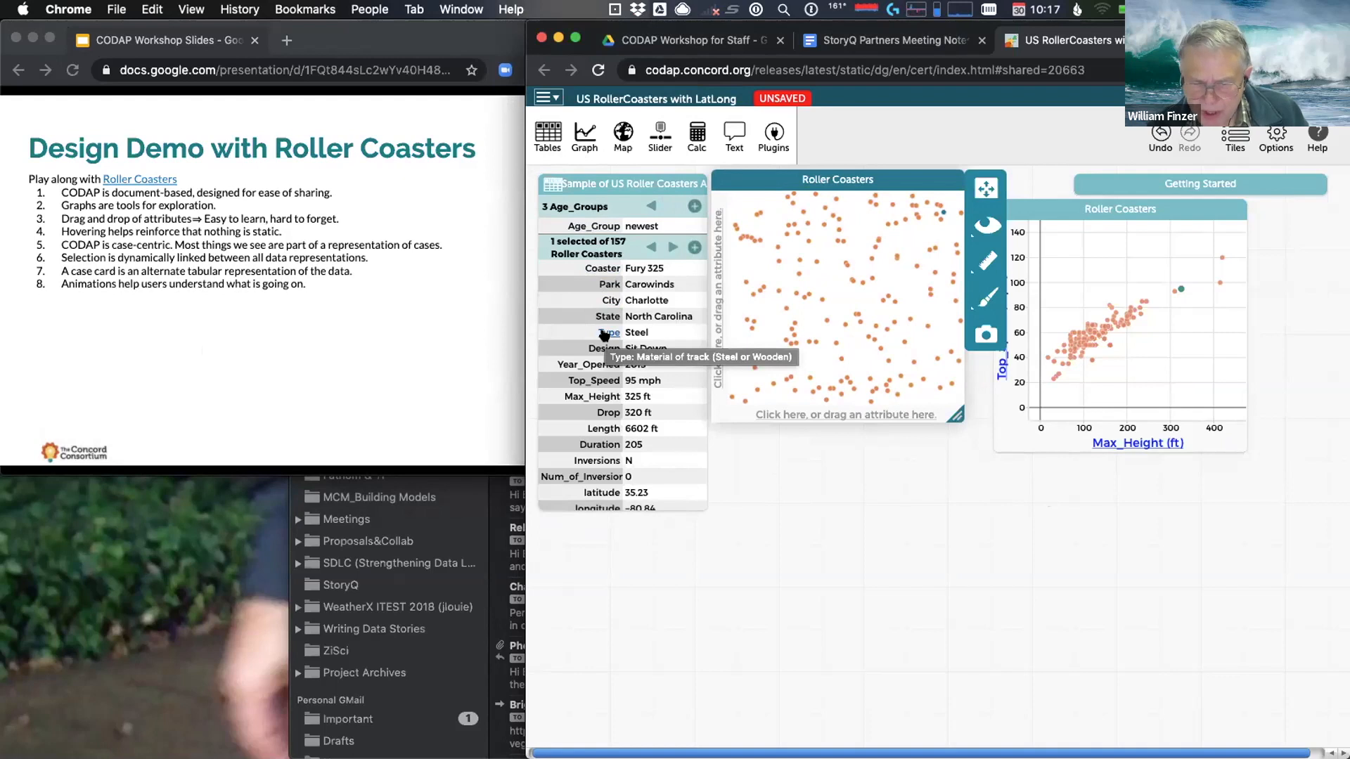
pyautogui.moveTo(604, 335); pyautogui.dragTo(794, 415)
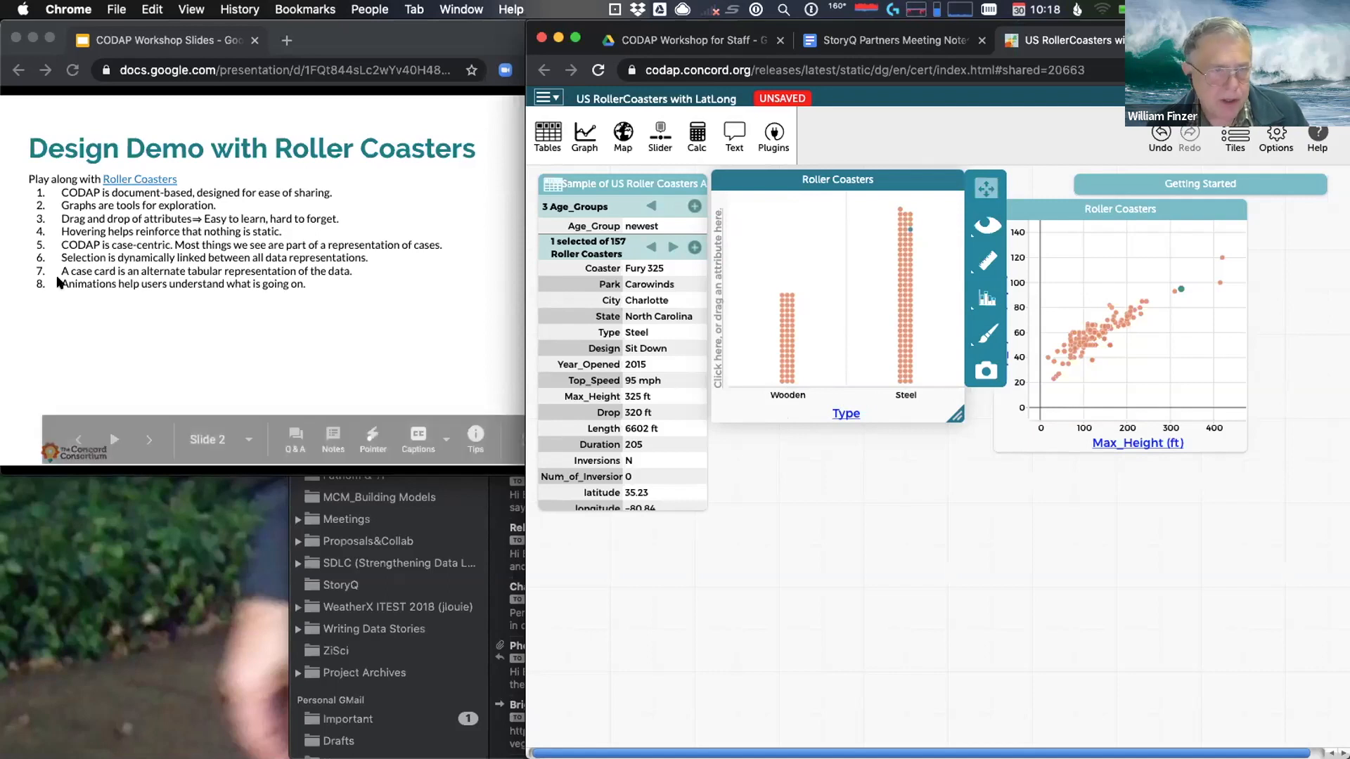
pyautogui.click(117, 307)
pyautogui.click(117, 307)
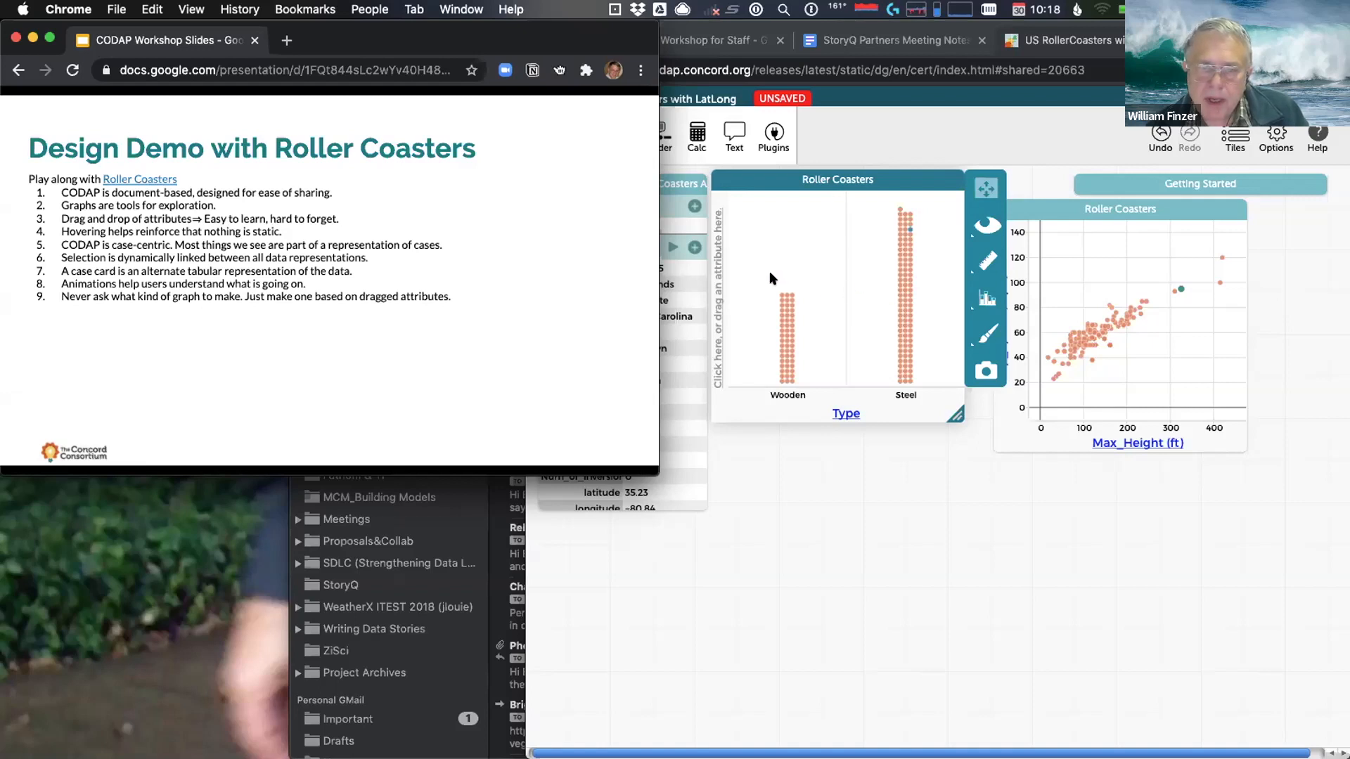
# Select the Arkansas Twister and Texas Giant wooden coasters individually in the Type graph
pyautogui.click(785, 294)
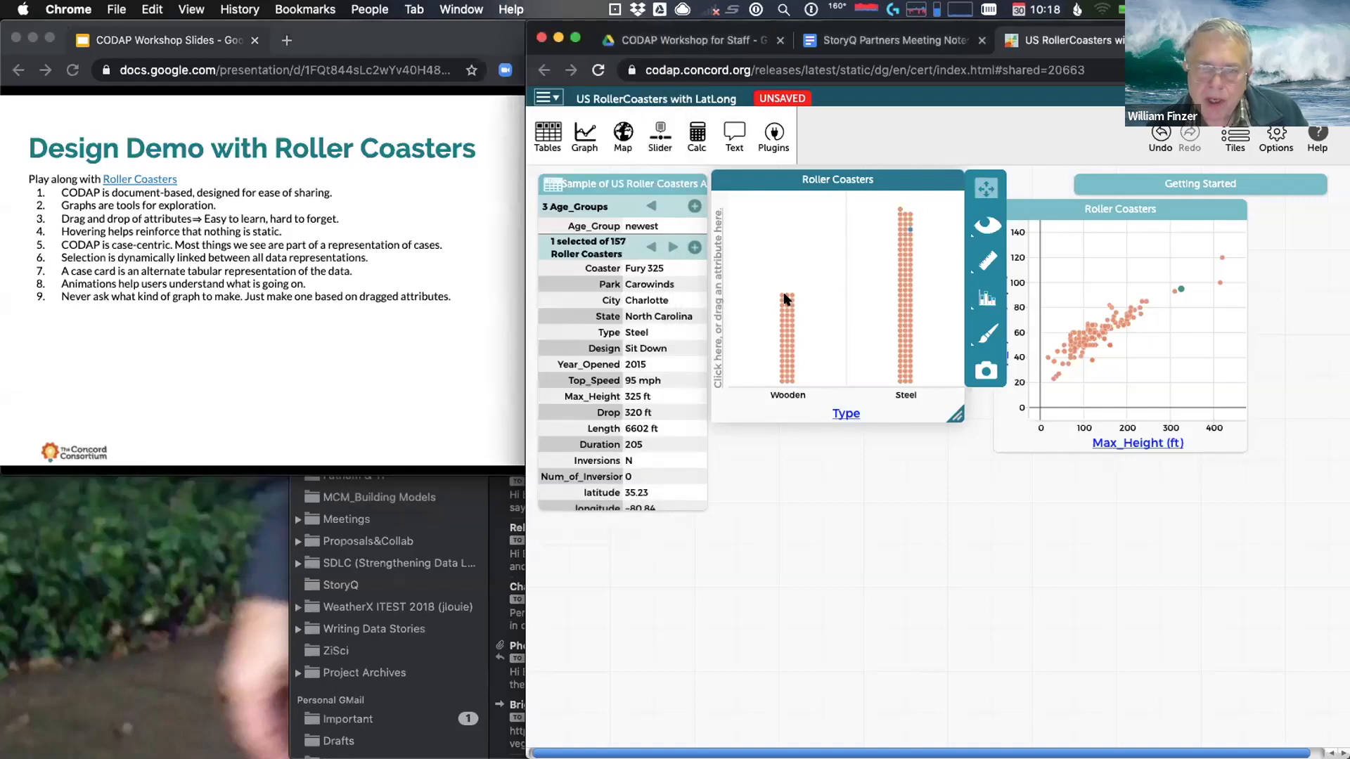
pyautogui.click(786, 299)
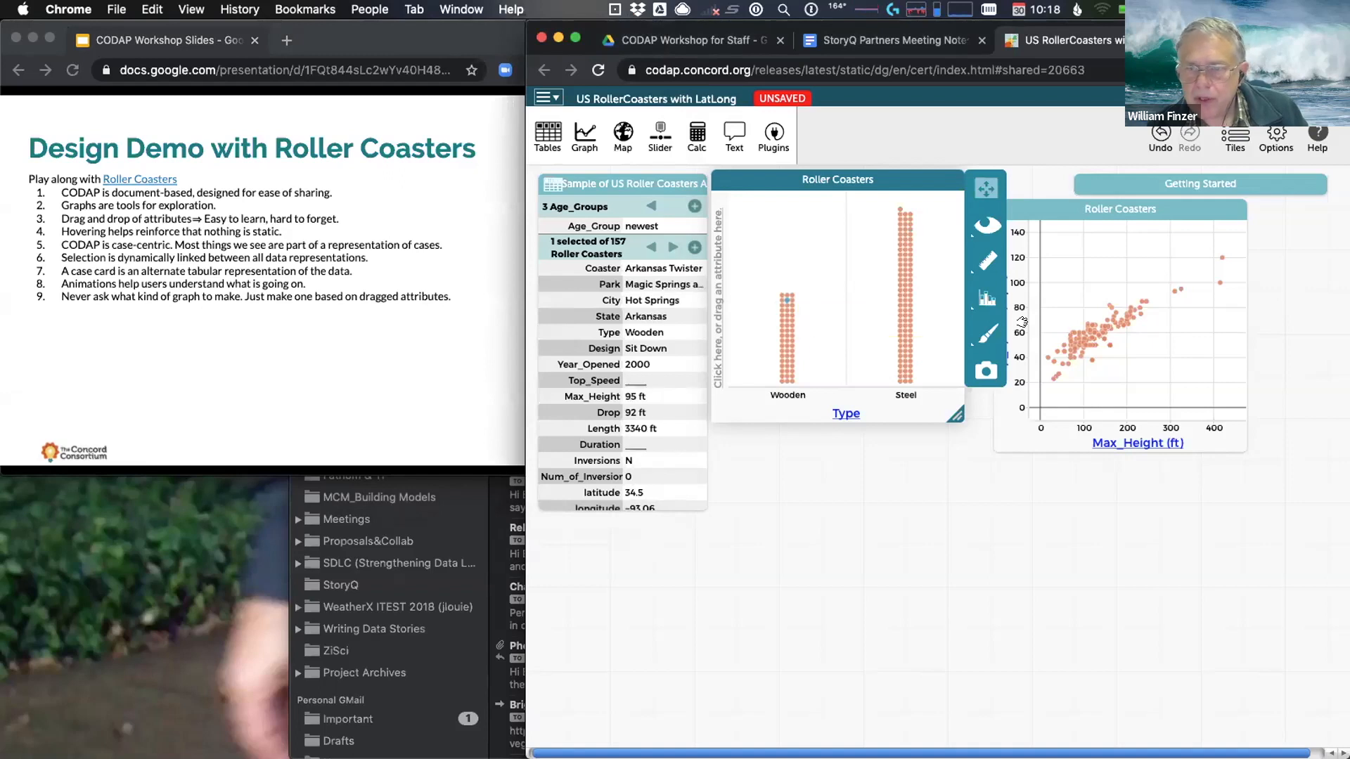
pyautogui.click(784, 338)
# Drag-select the whole Wooden column, then reveal the linked-selection bullet 10
pyautogui.moveTo(1103, 326)
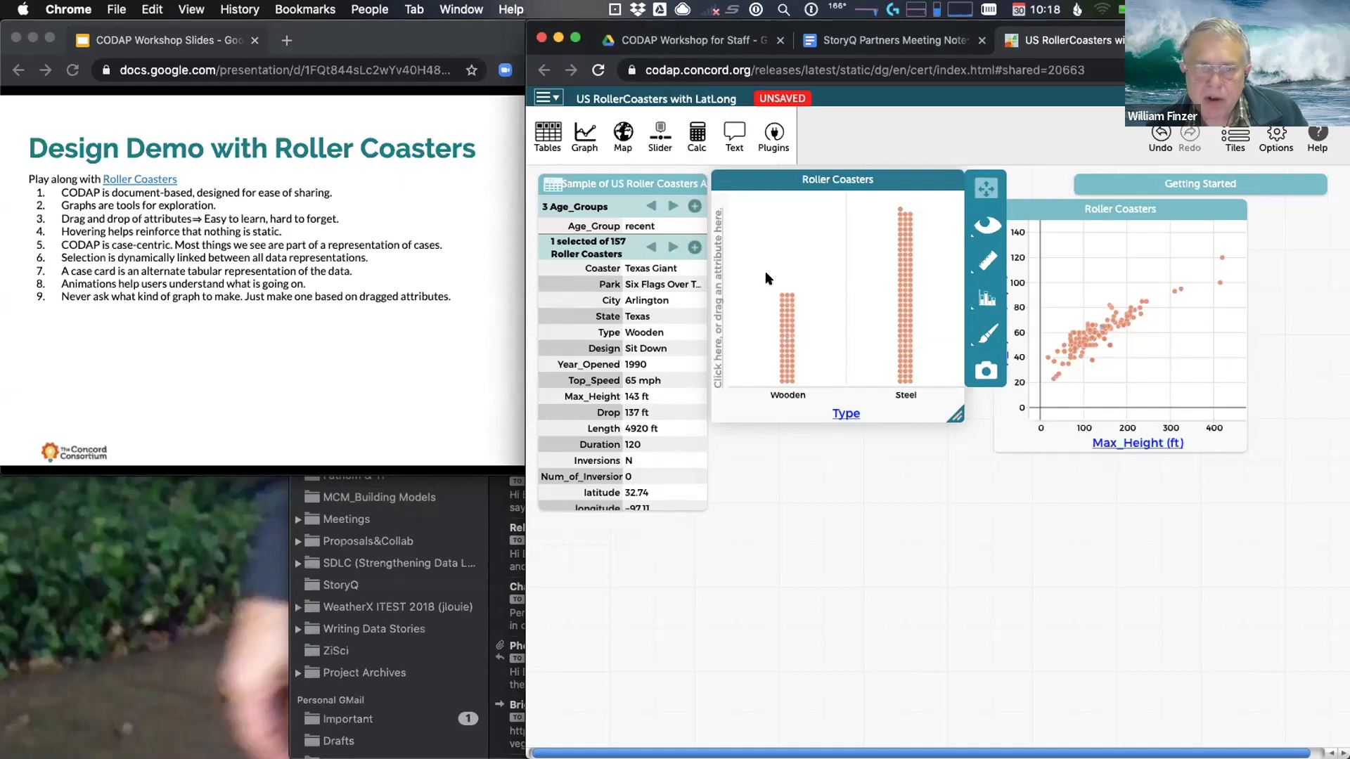
pyautogui.moveTo(771, 278); pyautogui.dragTo(805, 389)
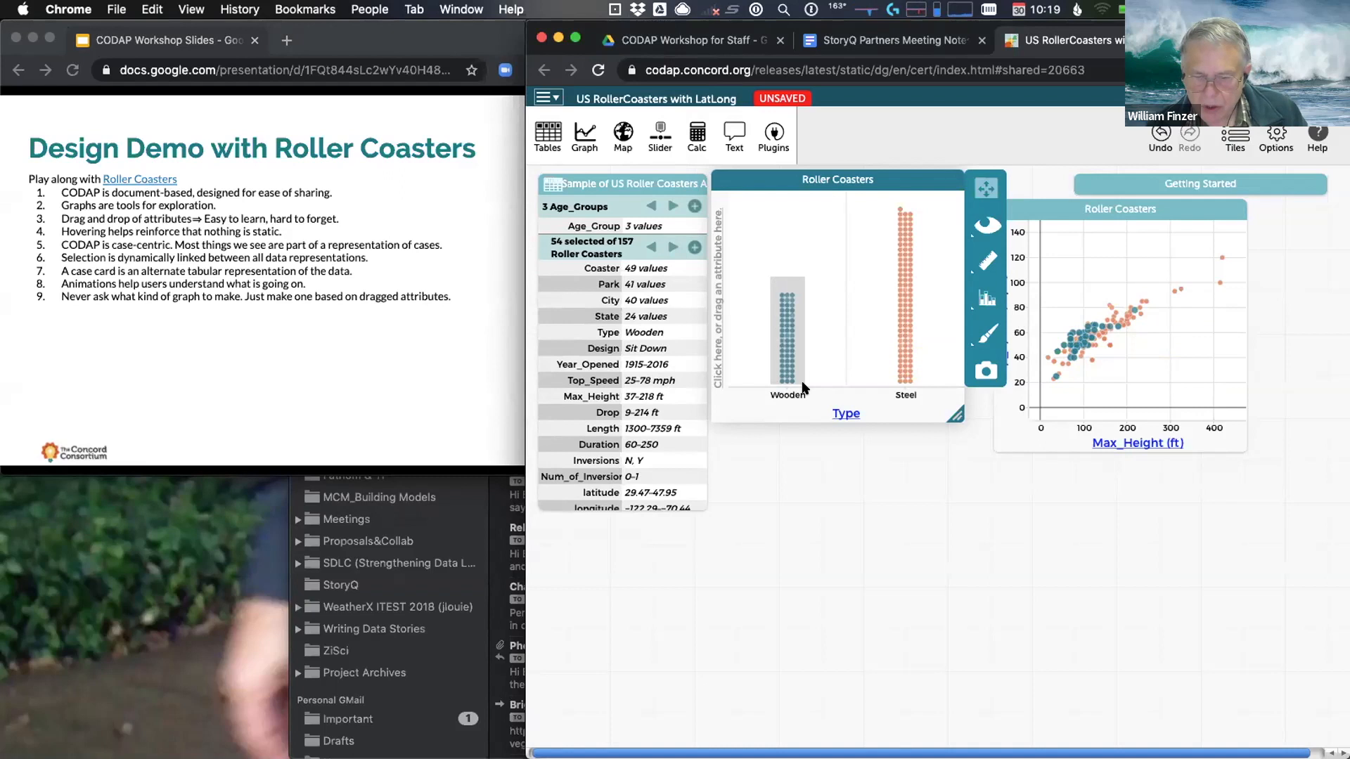
pyautogui.moveTo(805, 388); pyautogui.dragTo(799, 351)
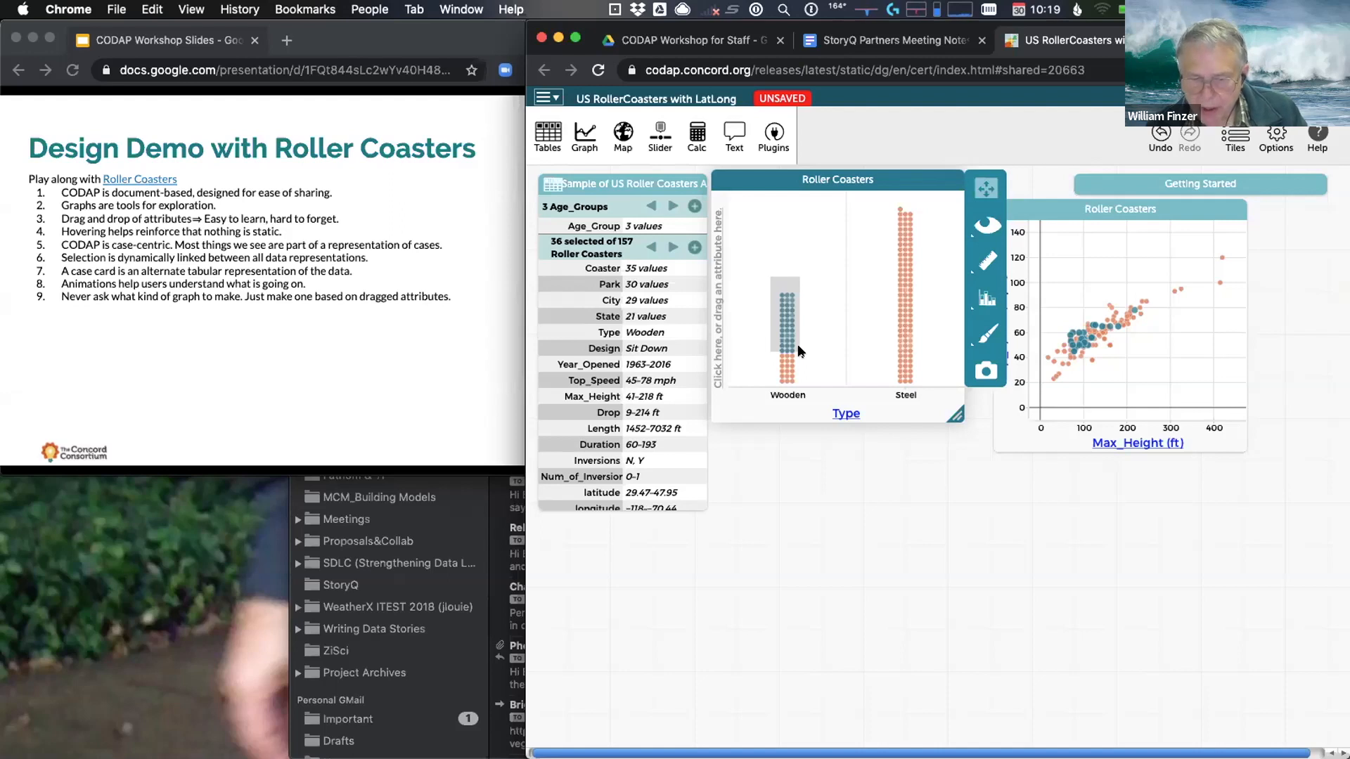
pyautogui.moveTo(798, 350); pyautogui.dragTo(803, 389)
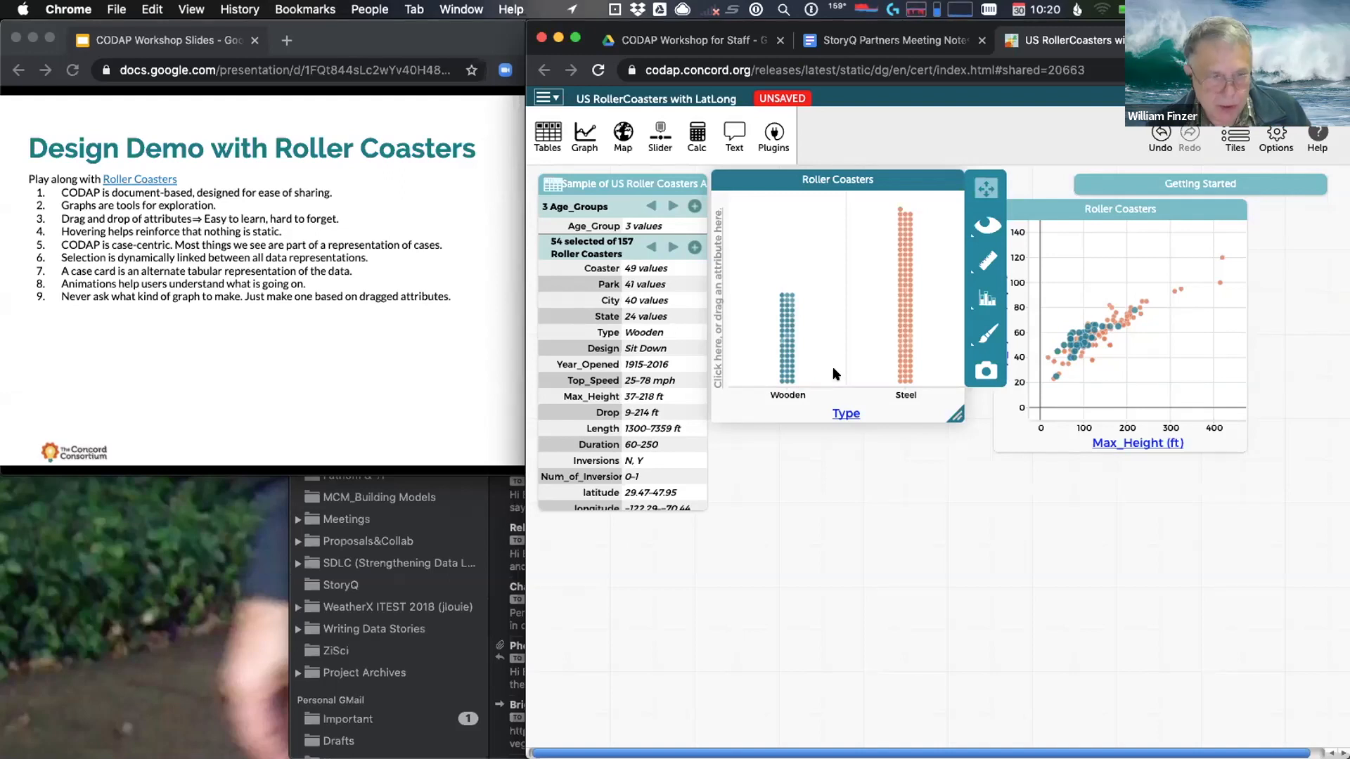
pyautogui.click(219, 318)
pyautogui.click(215, 332)
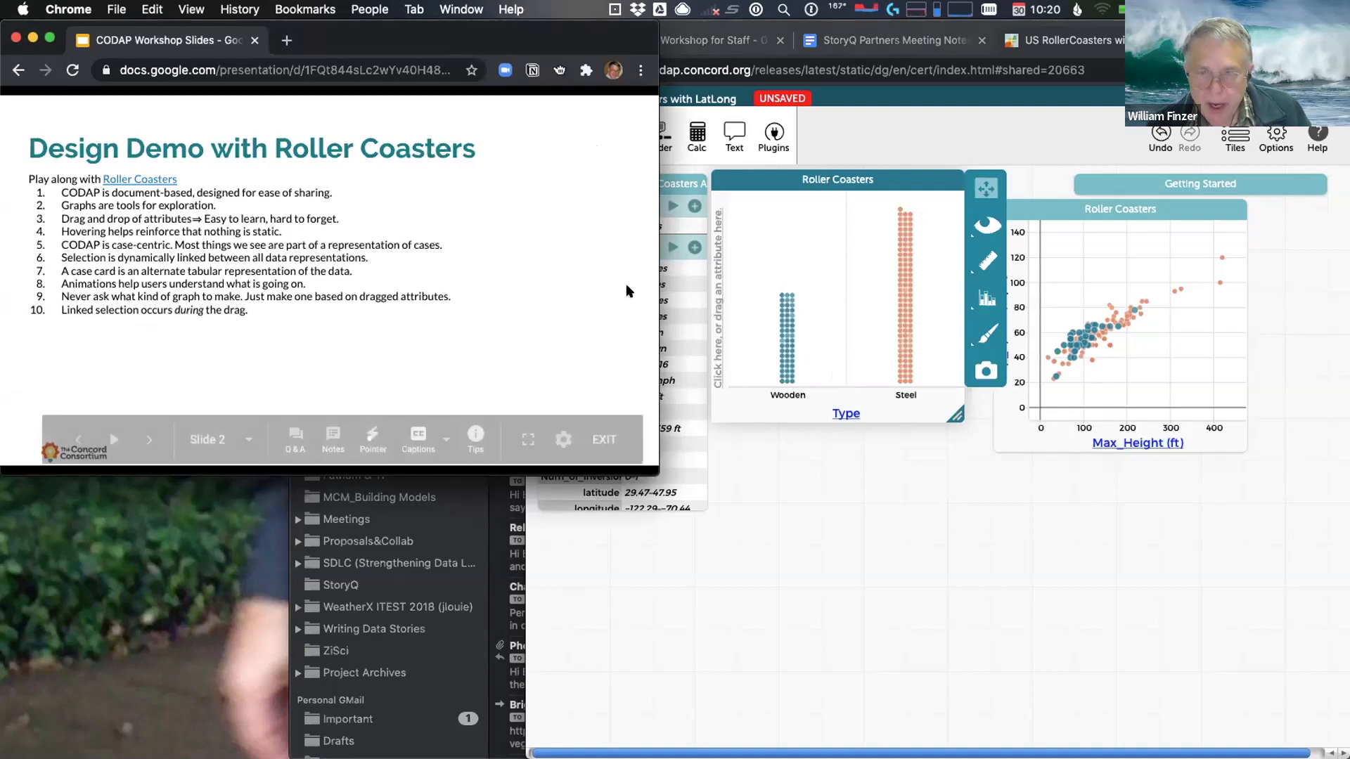
# Activate the scatter plot and clear the selection of 54 coasters
pyautogui.click(1112, 365)
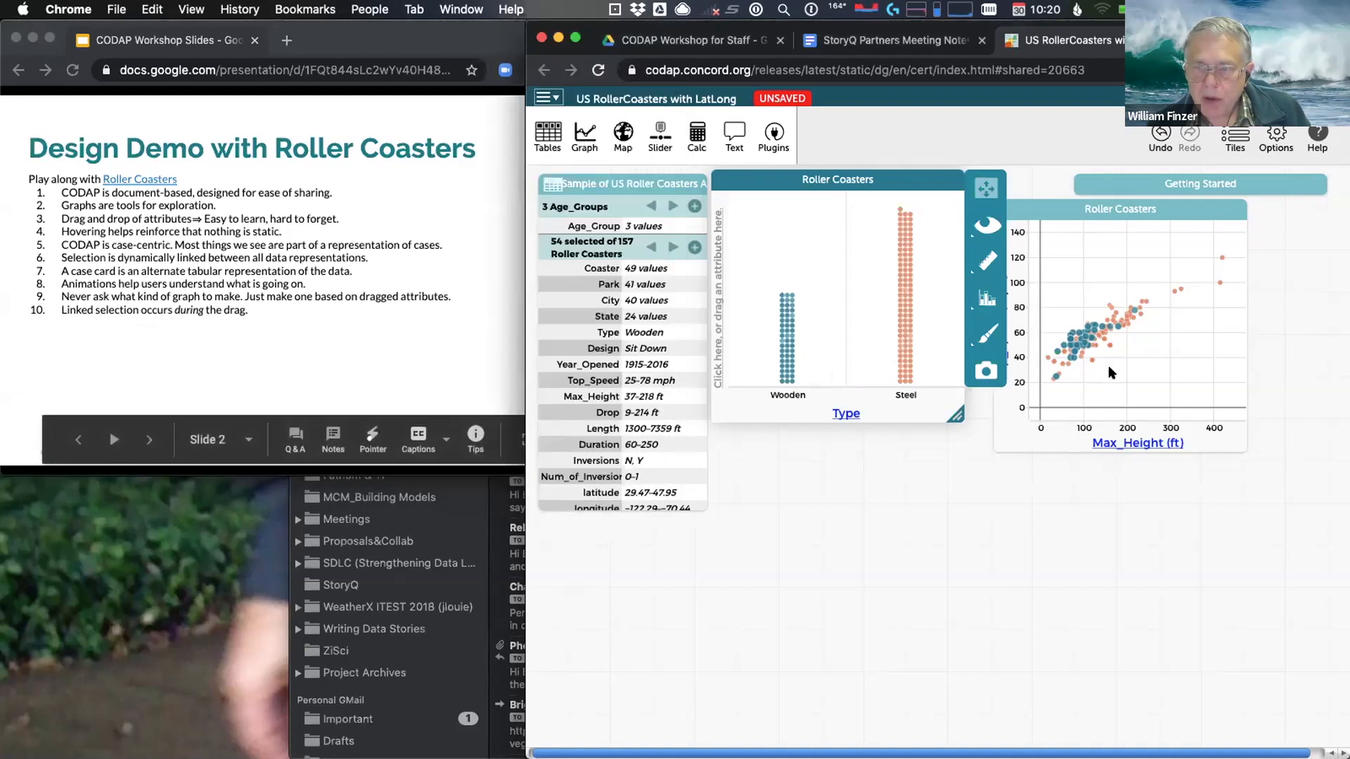
pyautogui.click(1129, 360)
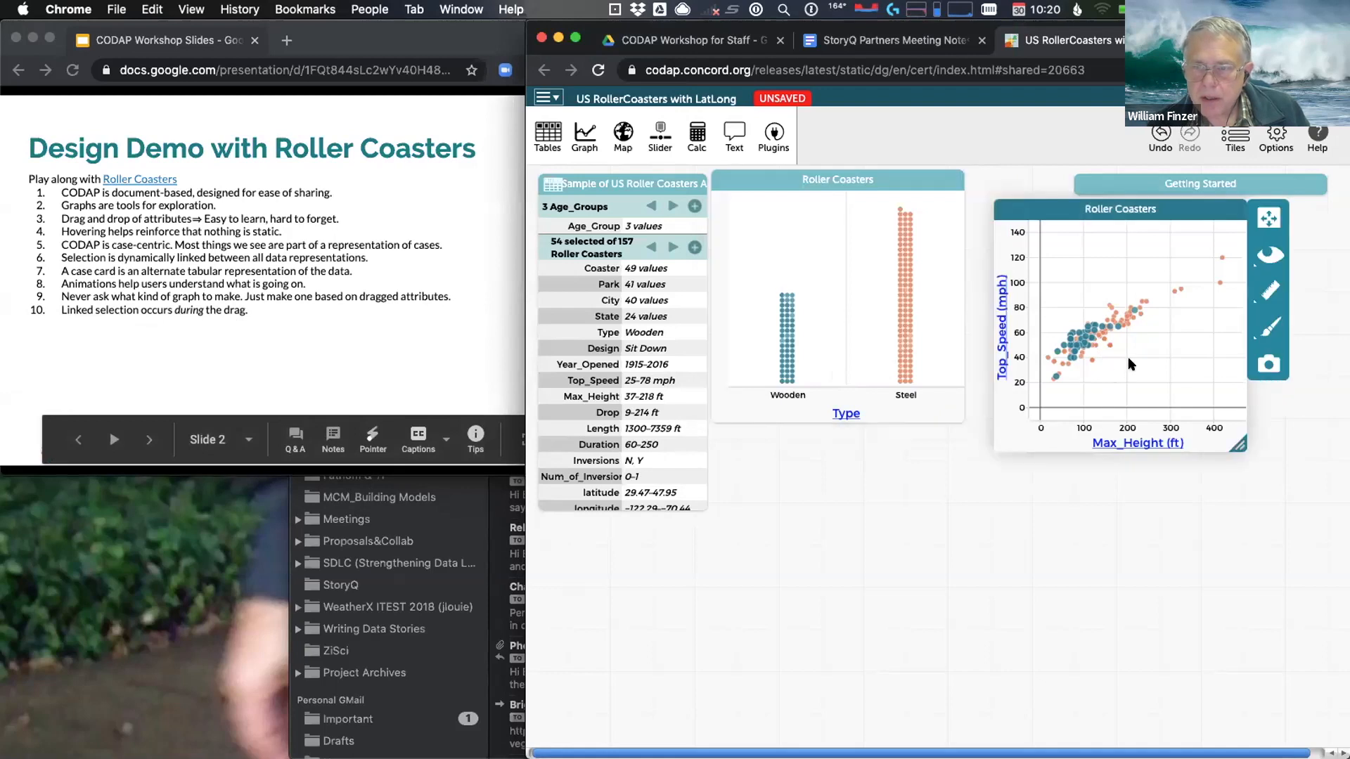
pyautogui.click(1136, 360)
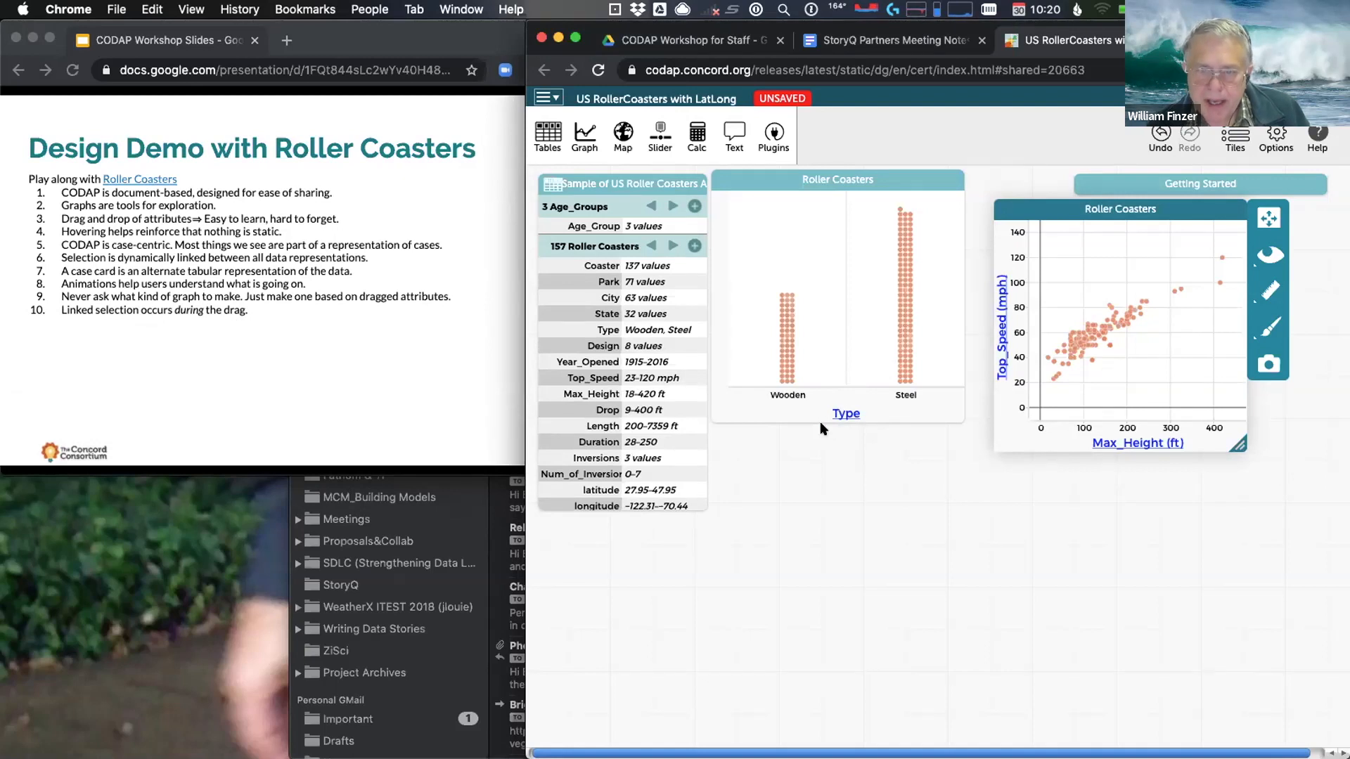
# Drag the Type attribute onto the scatter plot to colour its points Wooden and Steel
pyautogui.click(841, 414)
pyautogui.moveTo(841, 414); pyautogui.dragTo(1101, 391)
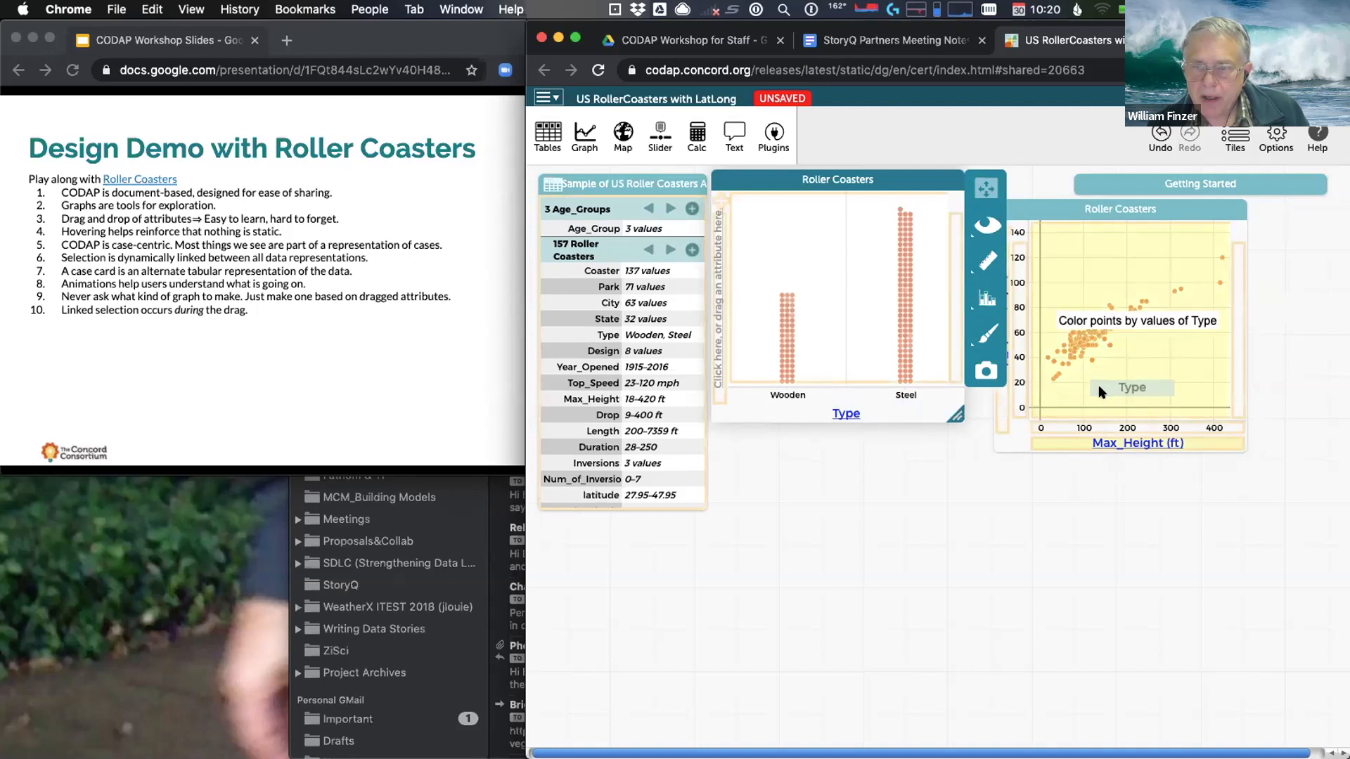
pyautogui.moveTo(1102, 391); pyautogui.dragTo(1102, 376)
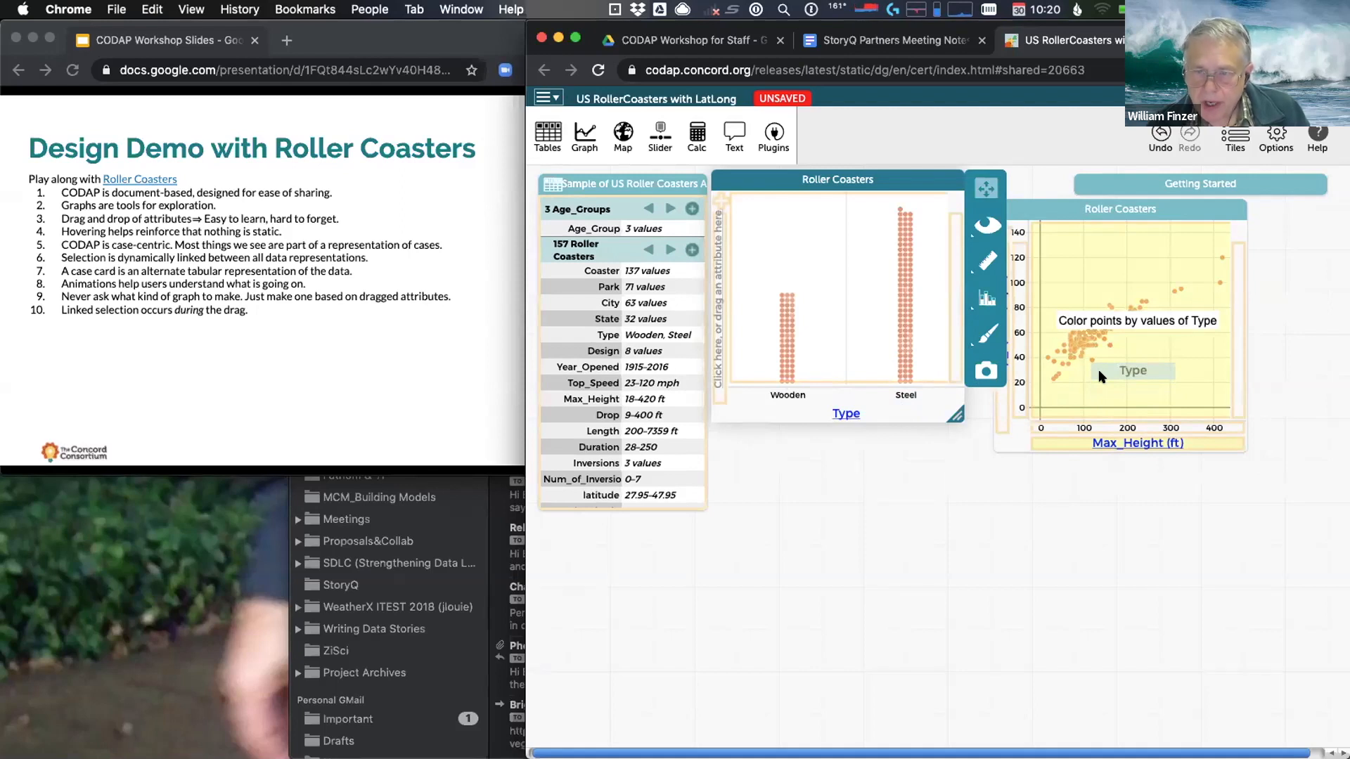
pyautogui.moveTo(1101, 377); pyautogui.dragTo(1102, 377)
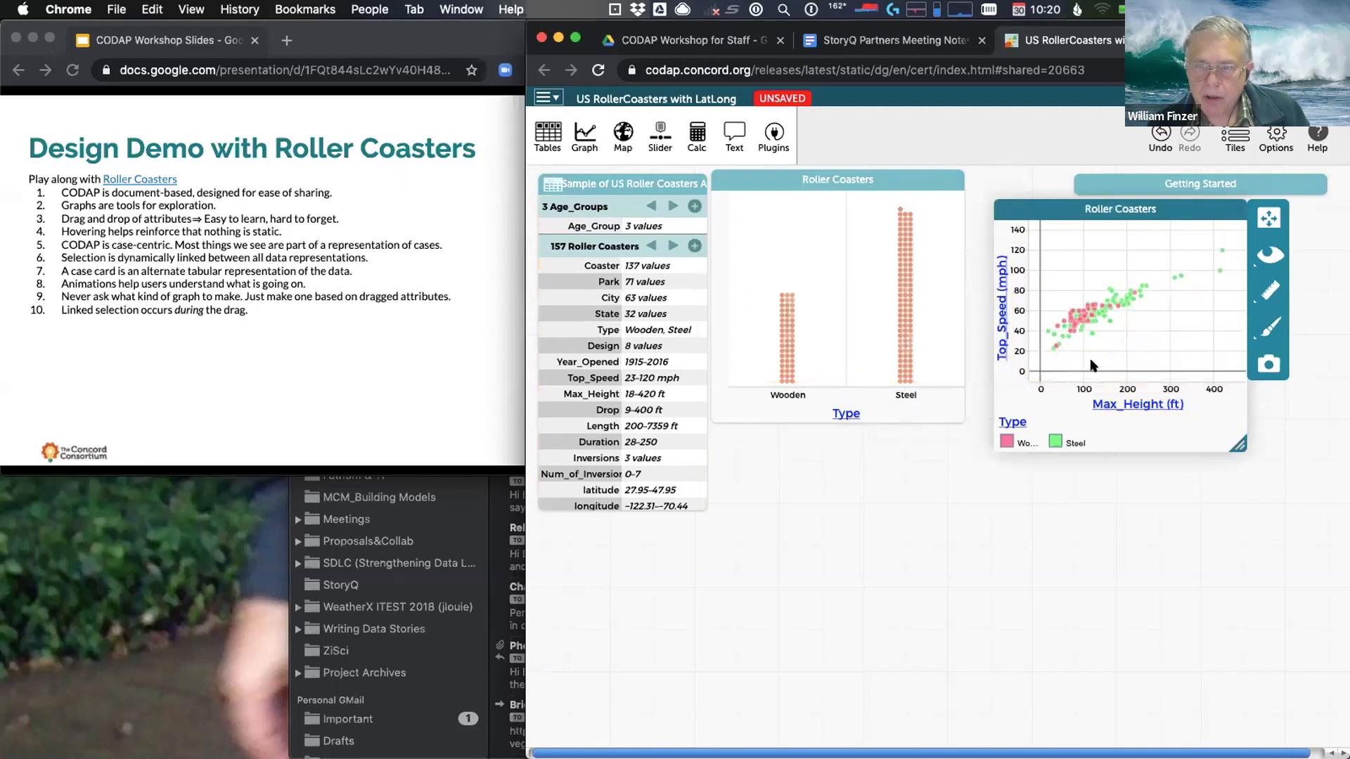
# Reveal bullet 11 on multivariate exploration and bring CODAP back to the front
pyautogui.click(268, 369)
pyautogui.click(267, 371)
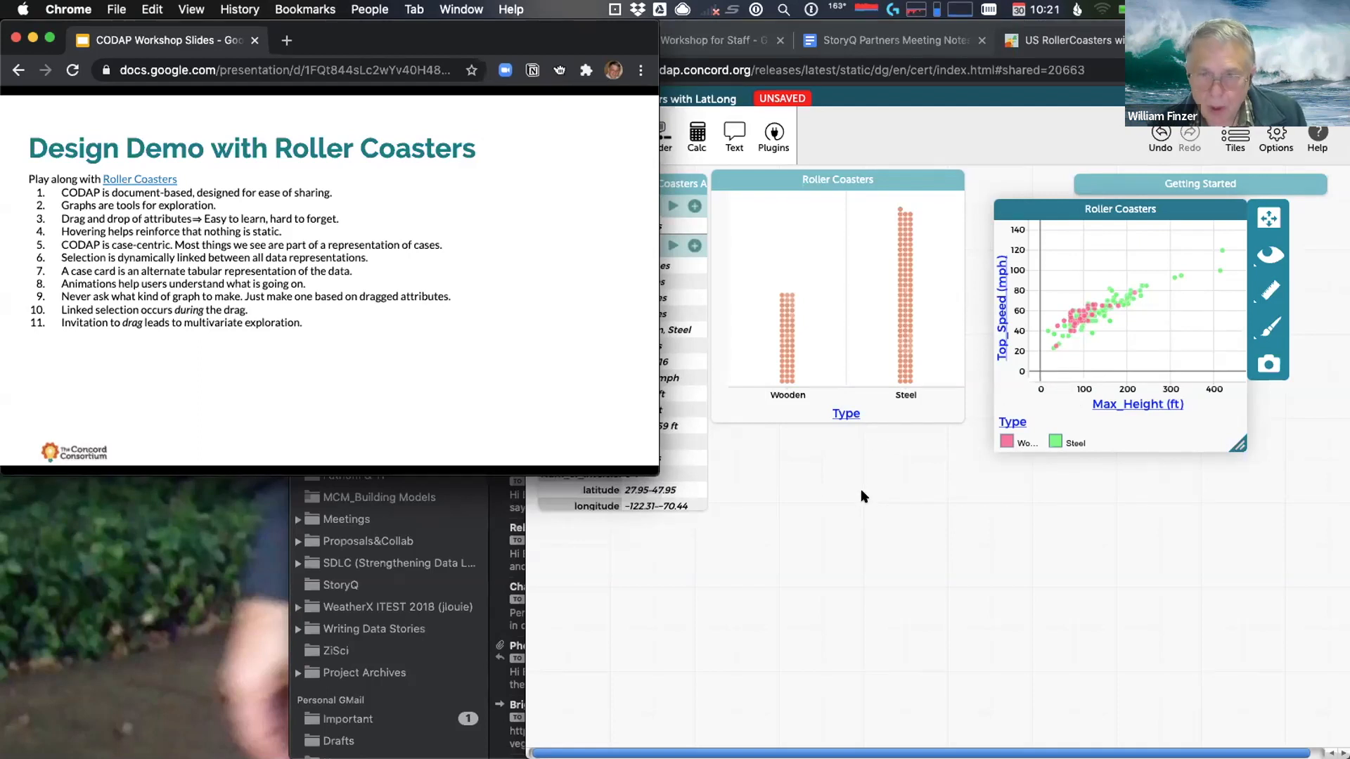
pyautogui.click(716, 560)
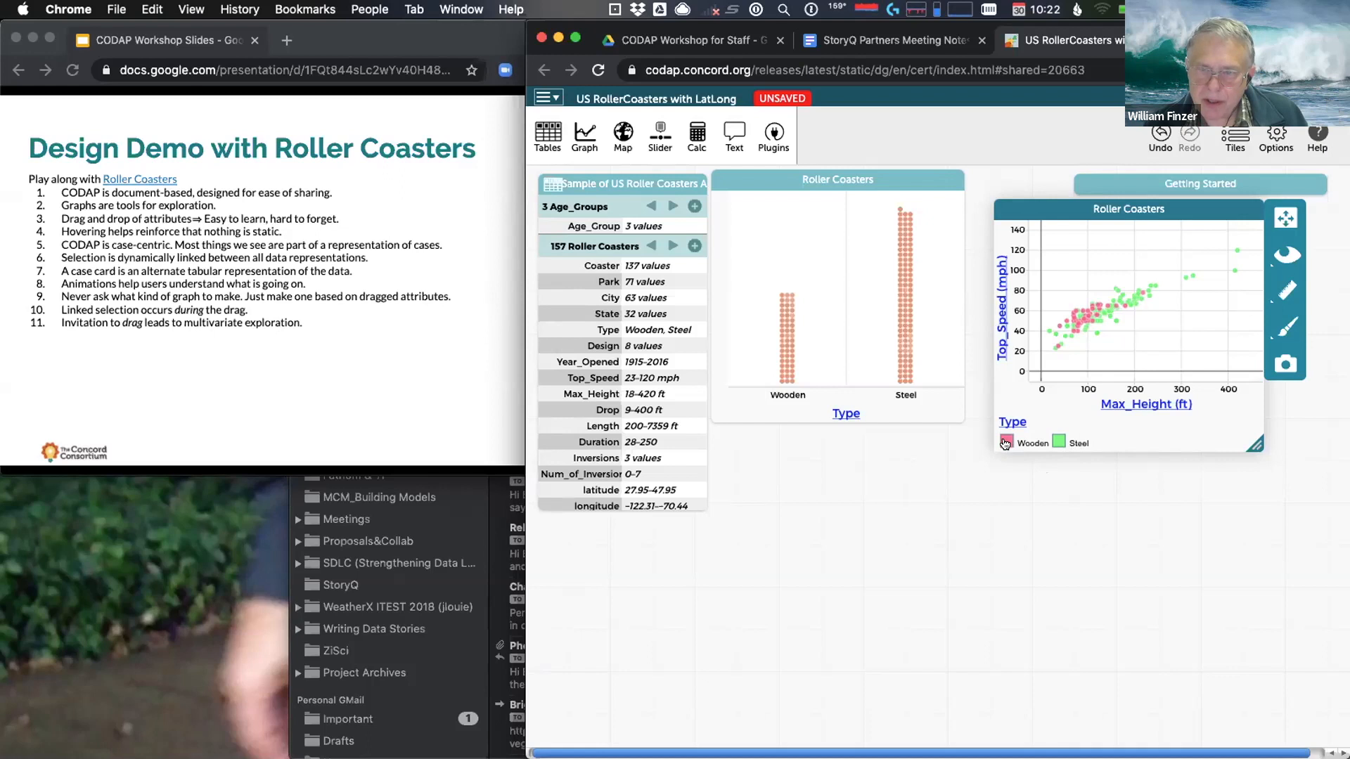
# Select Wooden, then Steel, then all 44 Wooden coasters via the legend, then reveal bullet 12
pyautogui.click(1005, 443)
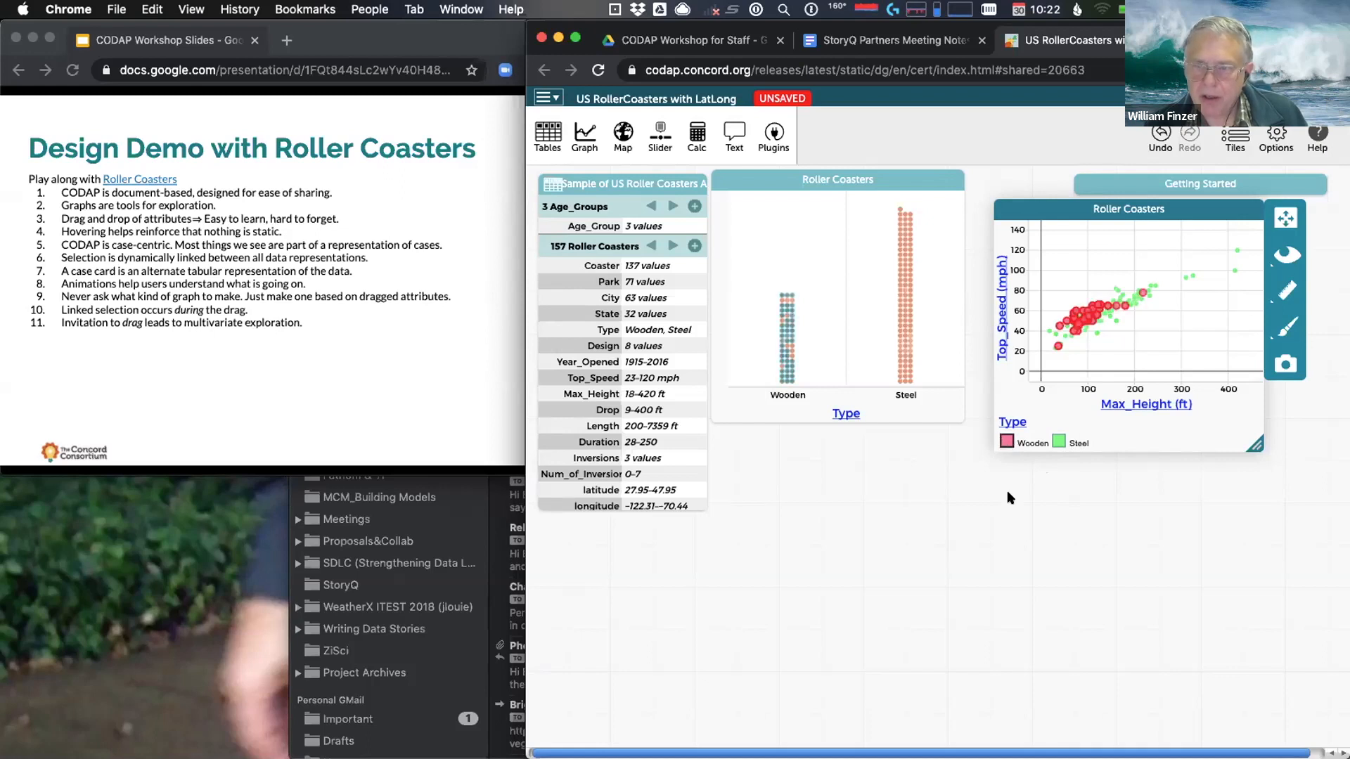
pyautogui.click(1057, 441)
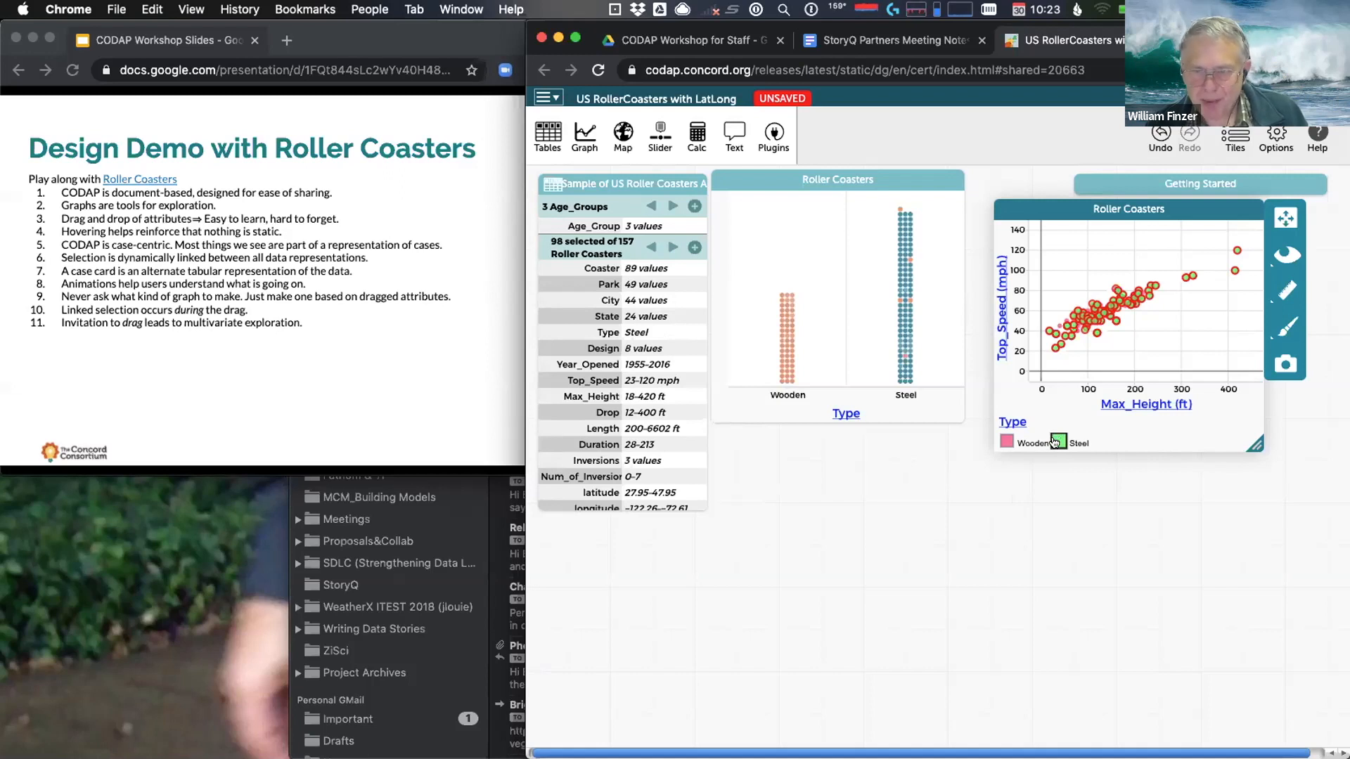
pyautogui.click(1007, 440)
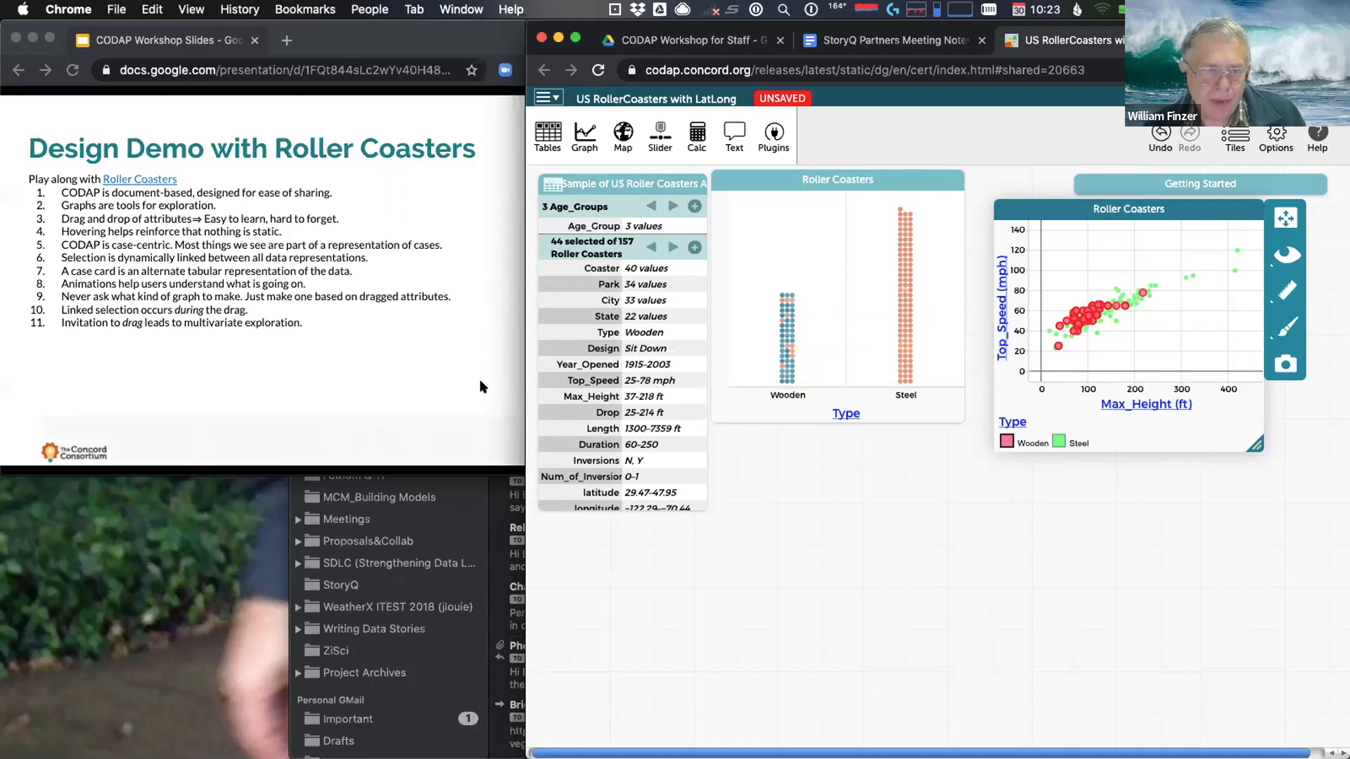
pyautogui.click(359, 370)
pyautogui.click(359, 368)
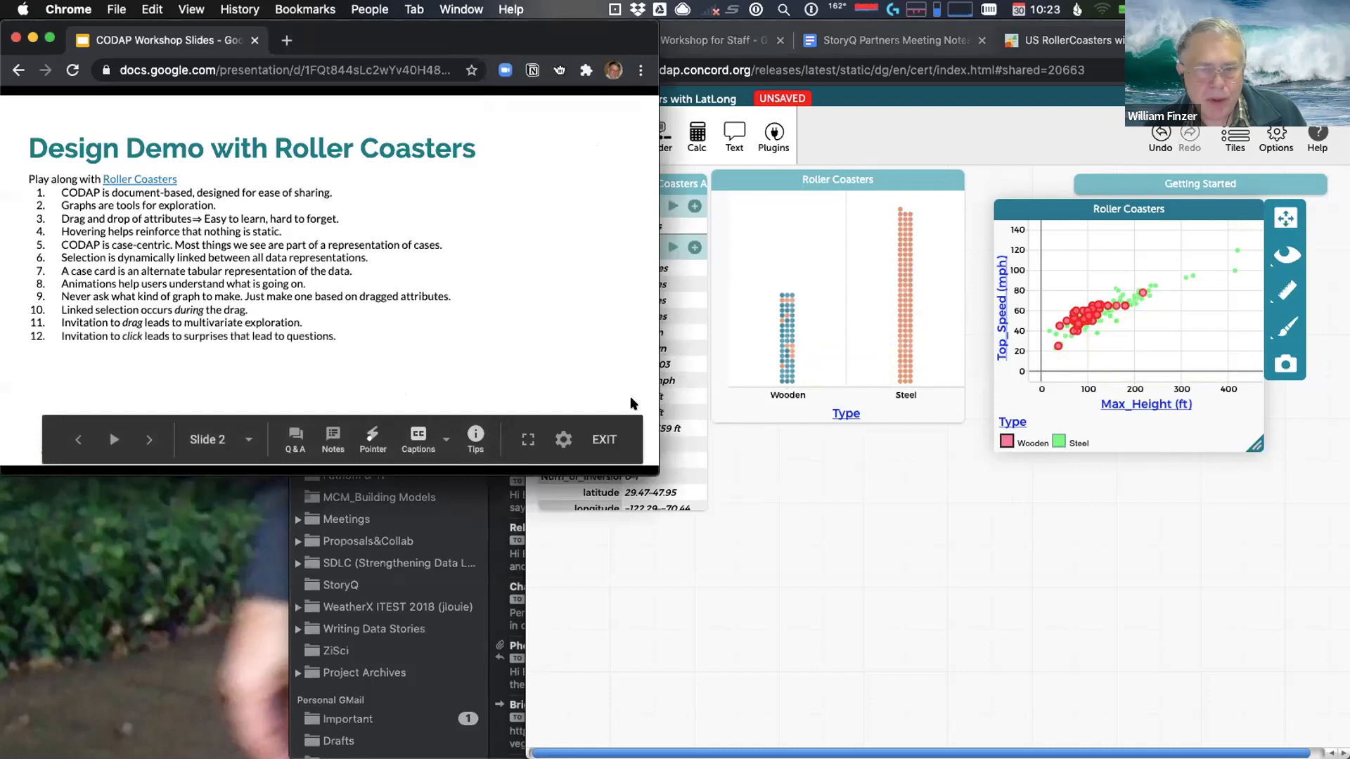
# Select only the Leap The Dips point in the dot plot's Wooden column
pyautogui.click(1108, 429)
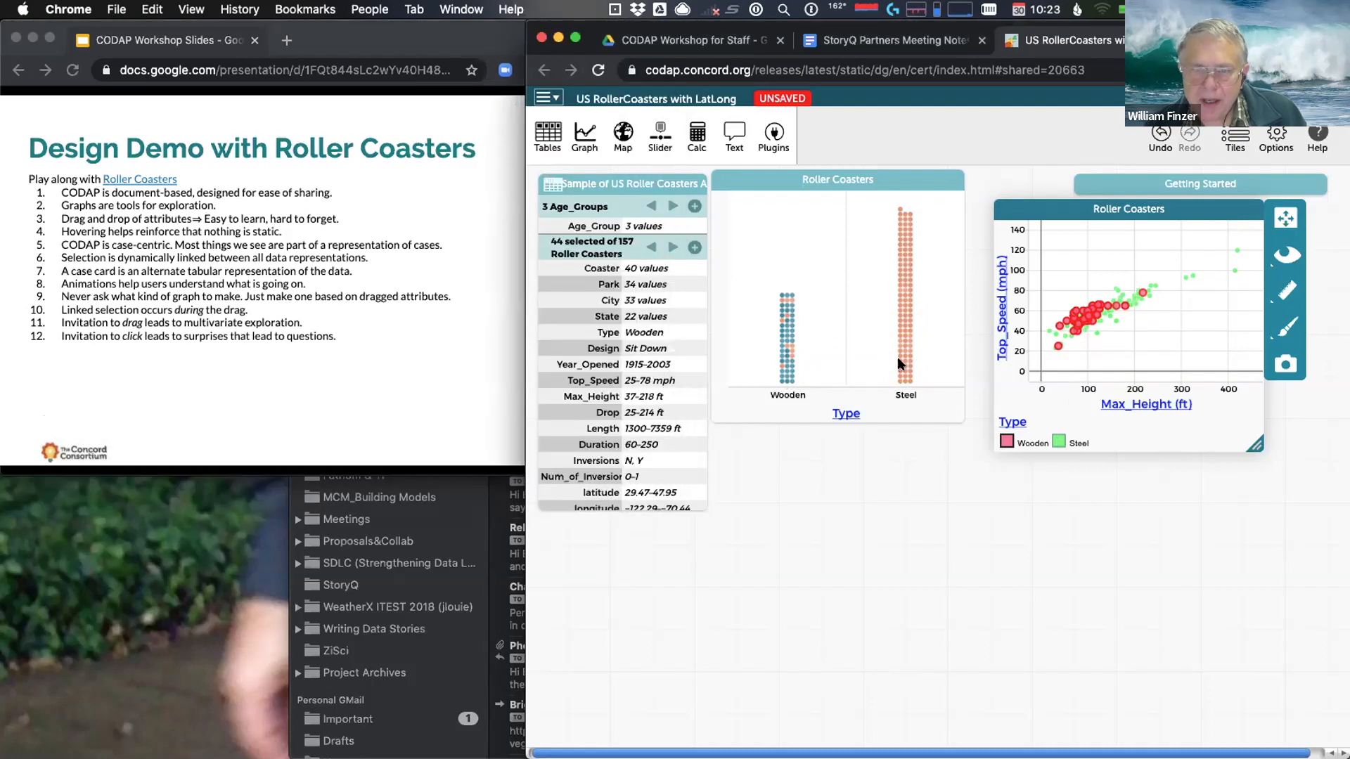
pyautogui.click(792, 346)
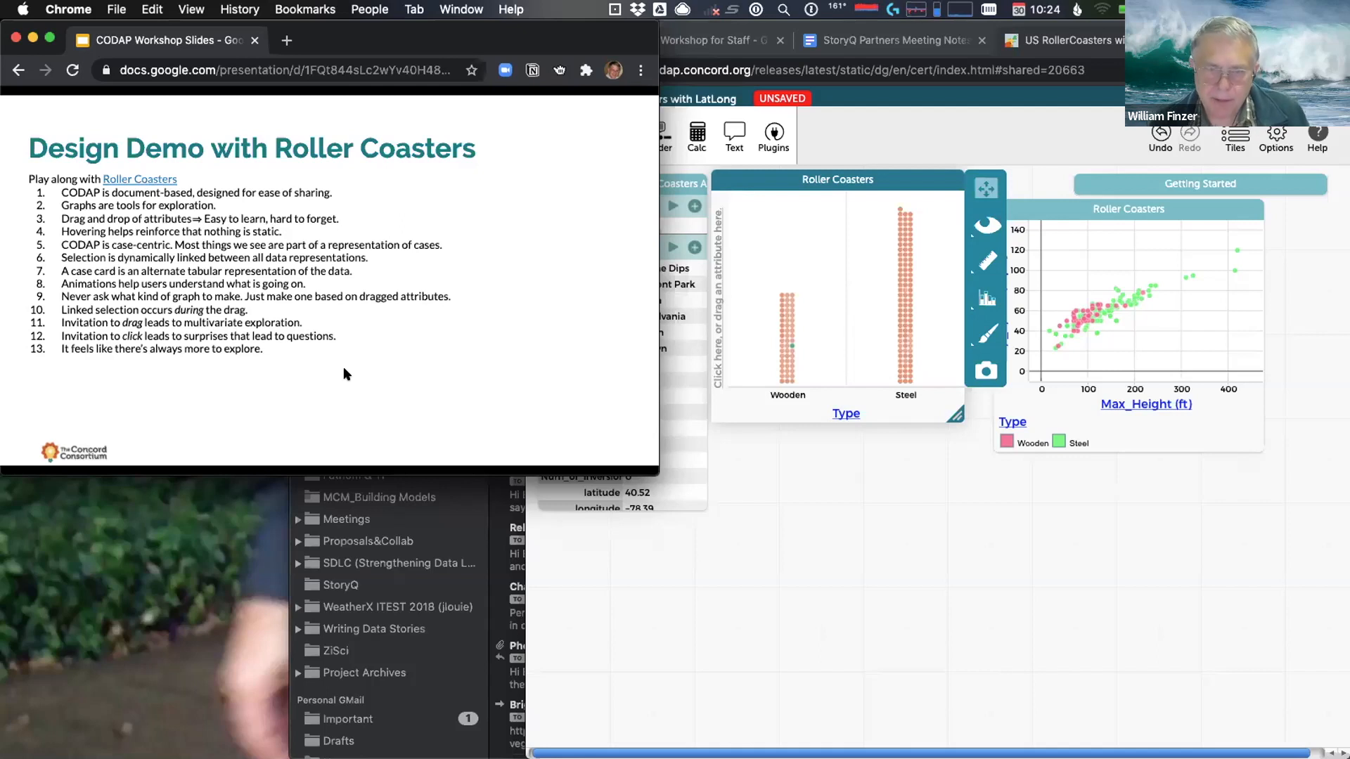
# Reveal bullet 14 on geographic data, then select Top Thrill Dragster at the scatter plot's top right
pyautogui.click(305, 384)
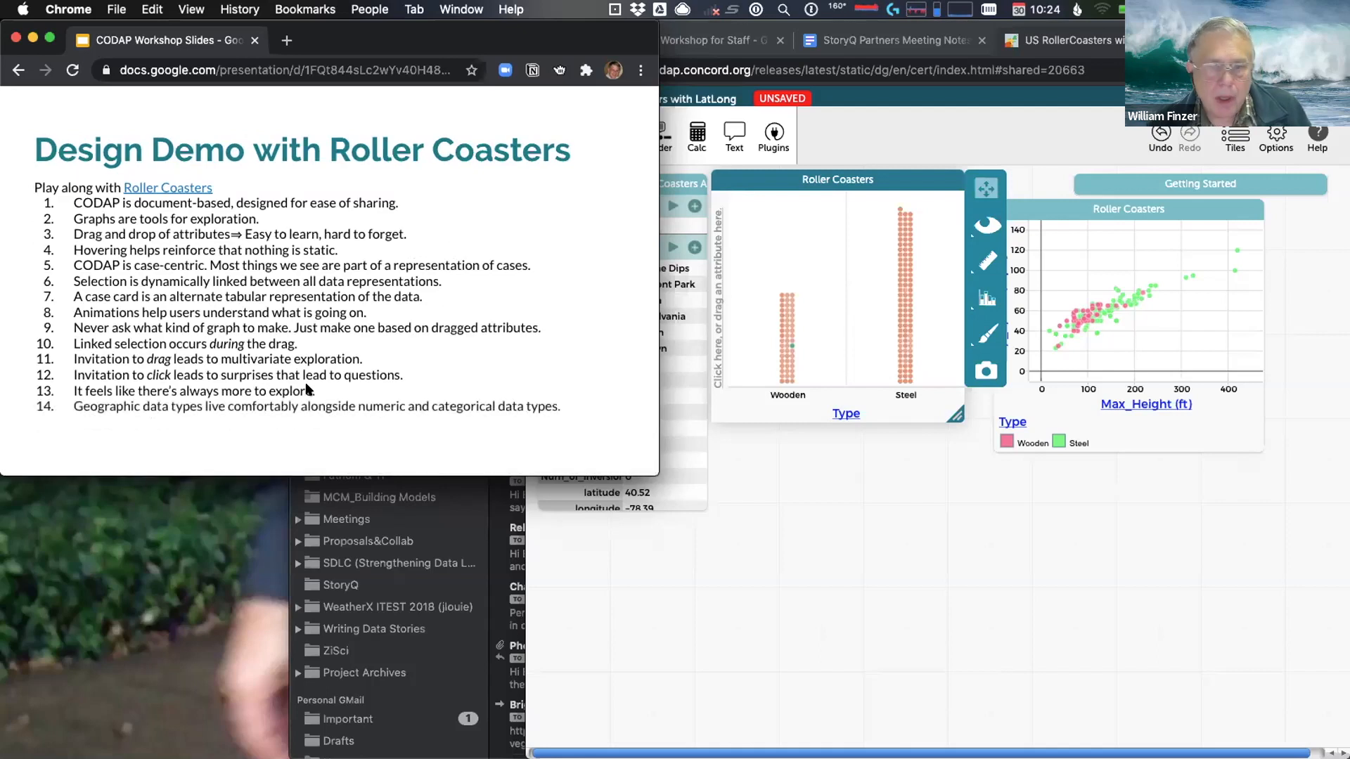
pyautogui.click(926, 518)
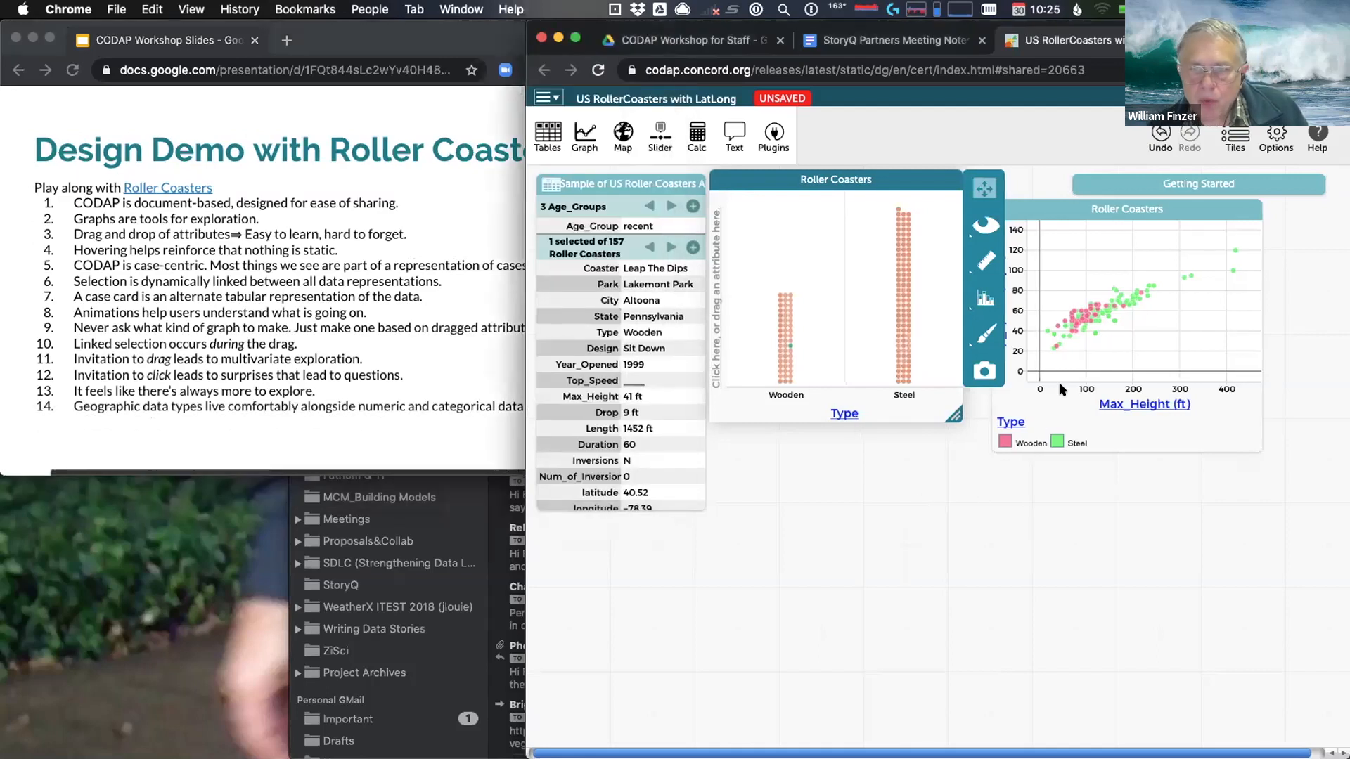
pyautogui.click(1231, 250)
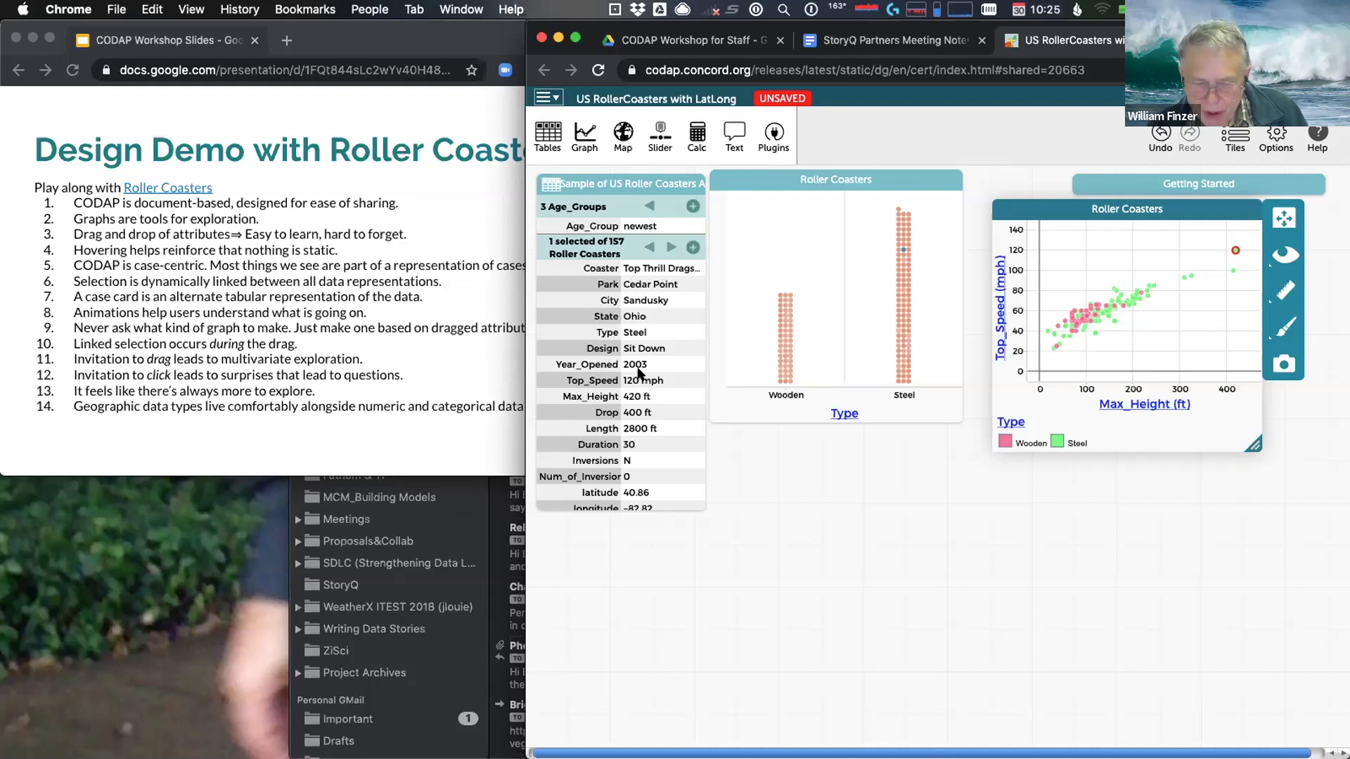
# Add a map tile plotting all the roller coasters across the United States
pyautogui.click(622, 135)
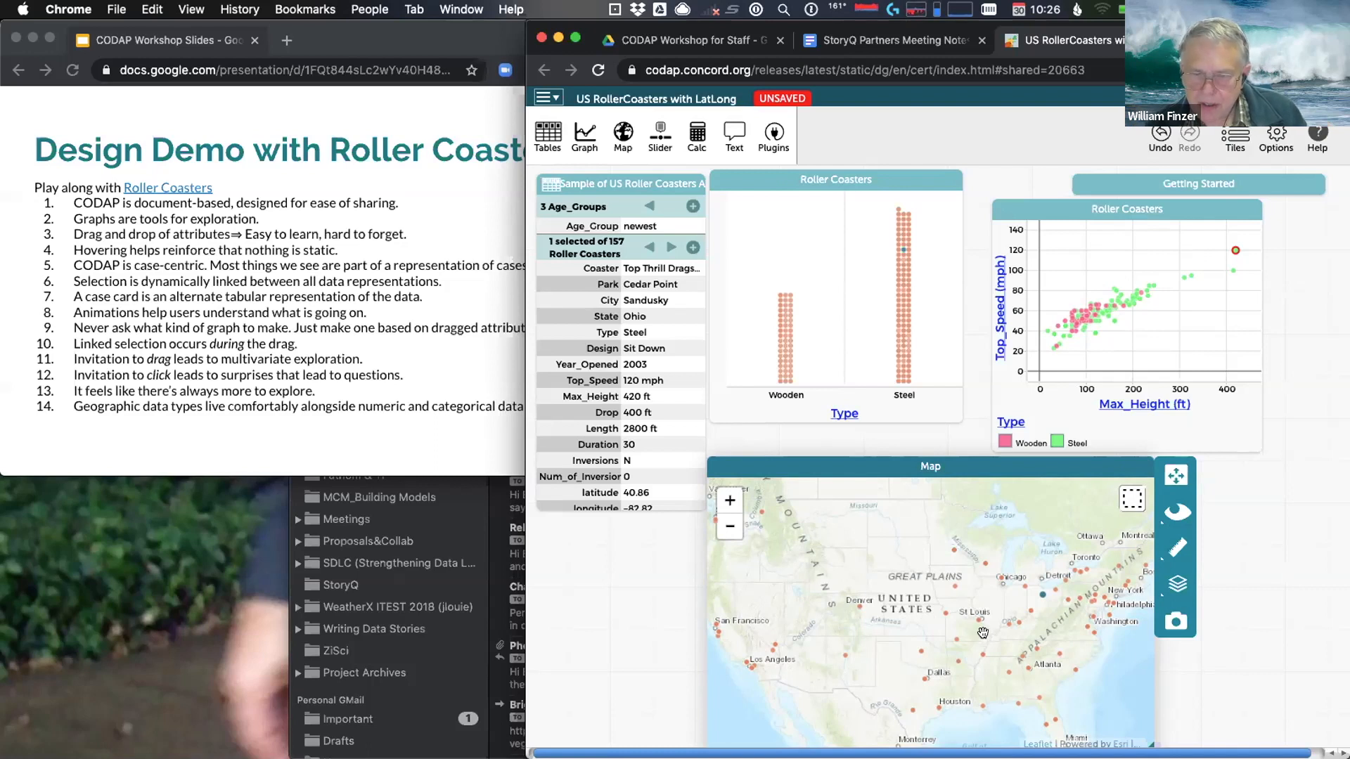
# Marquee-select the 8 coasters around Chicago on the map, then bring the slides to the front
pyautogui.click(1124, 498)
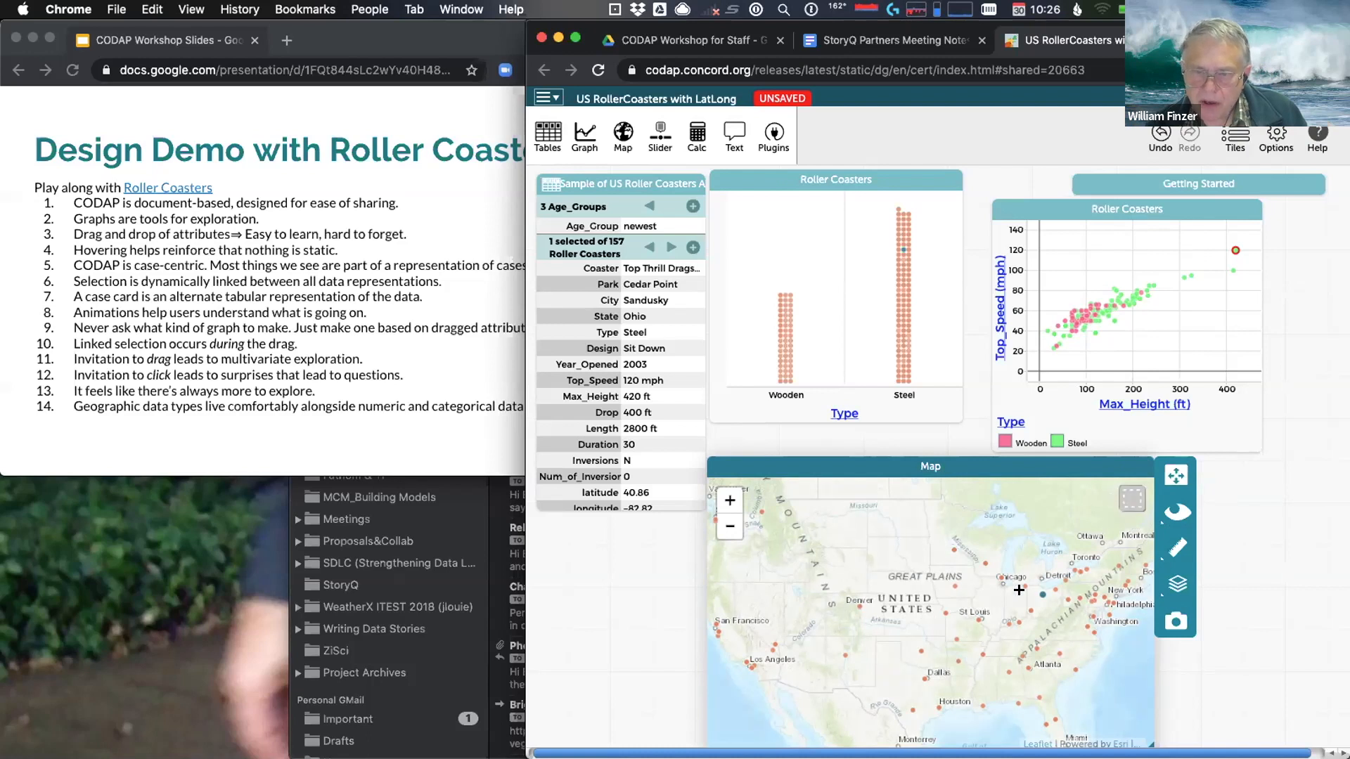
pyautogui.moveTo(991, 560); pyautogui.dragTo(1008, 587)
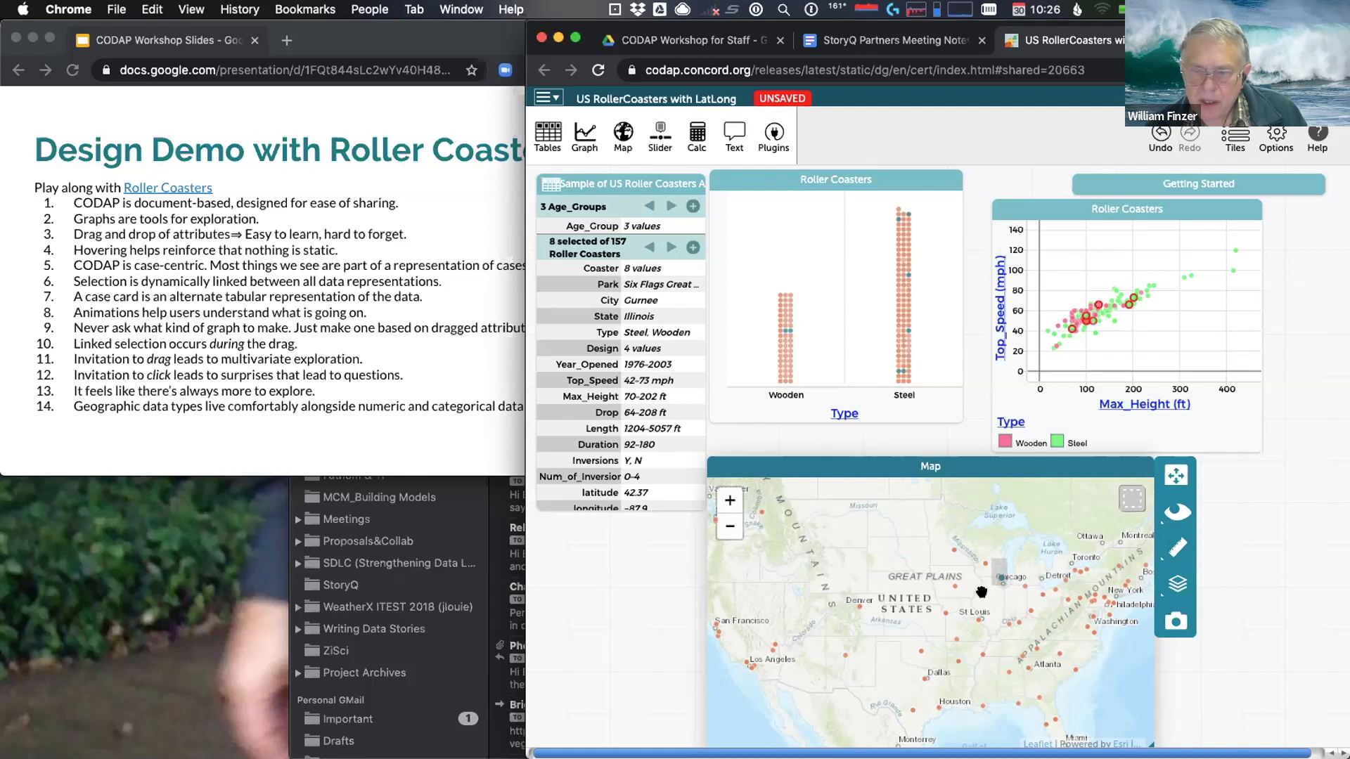
pyautogui.click(982, 592)
pyautogui.click(1125, 485)
pyautogui.moveTo(987, 549); pyautogui.dragTo(1013, 579)
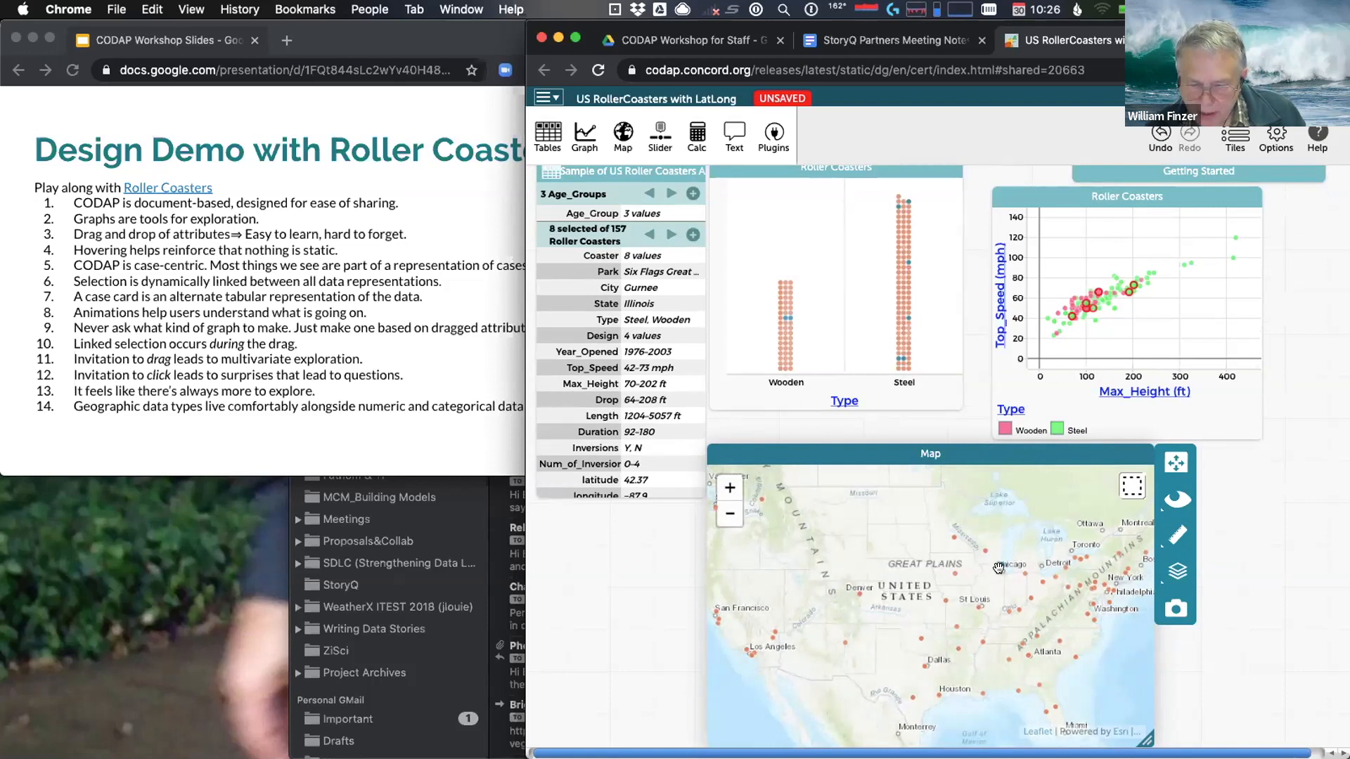
pyautogui.moveTo(1094, 301)
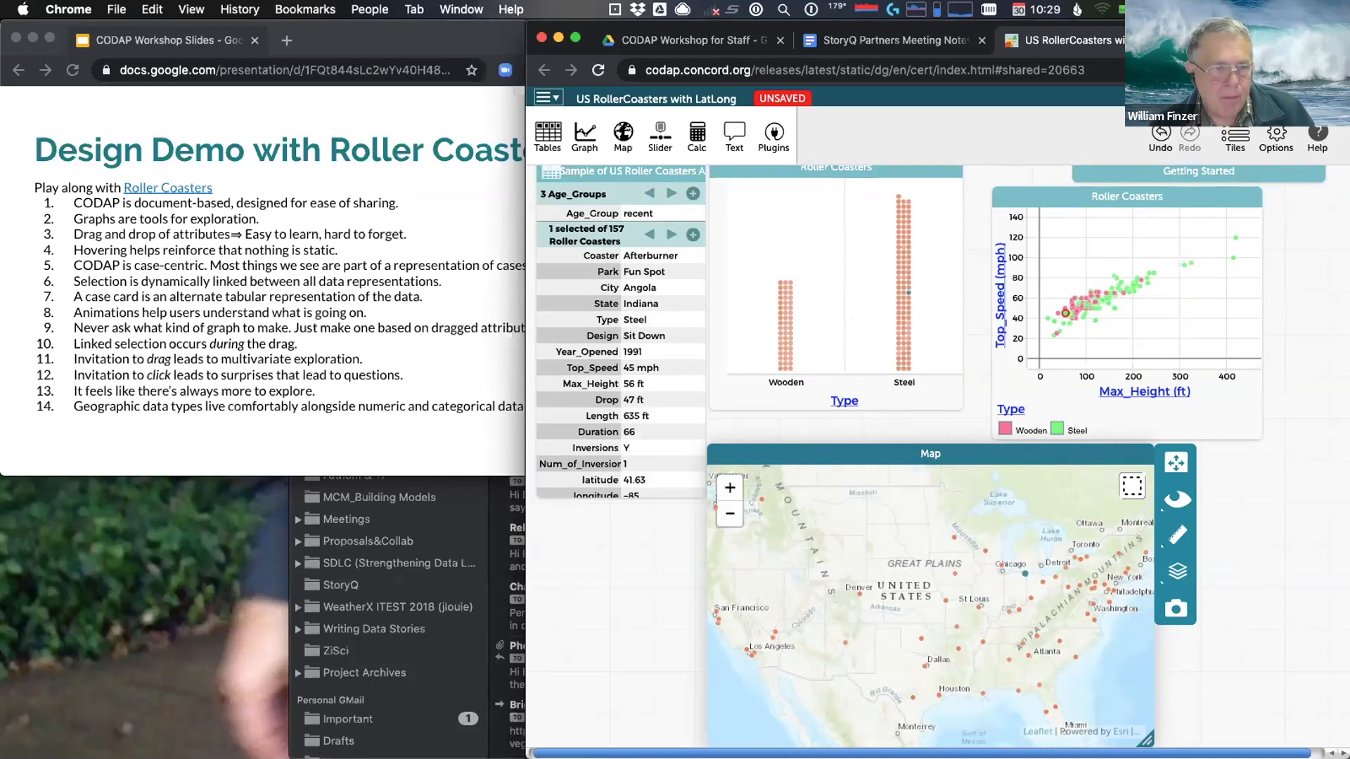
pyautogui.click(311, 411)
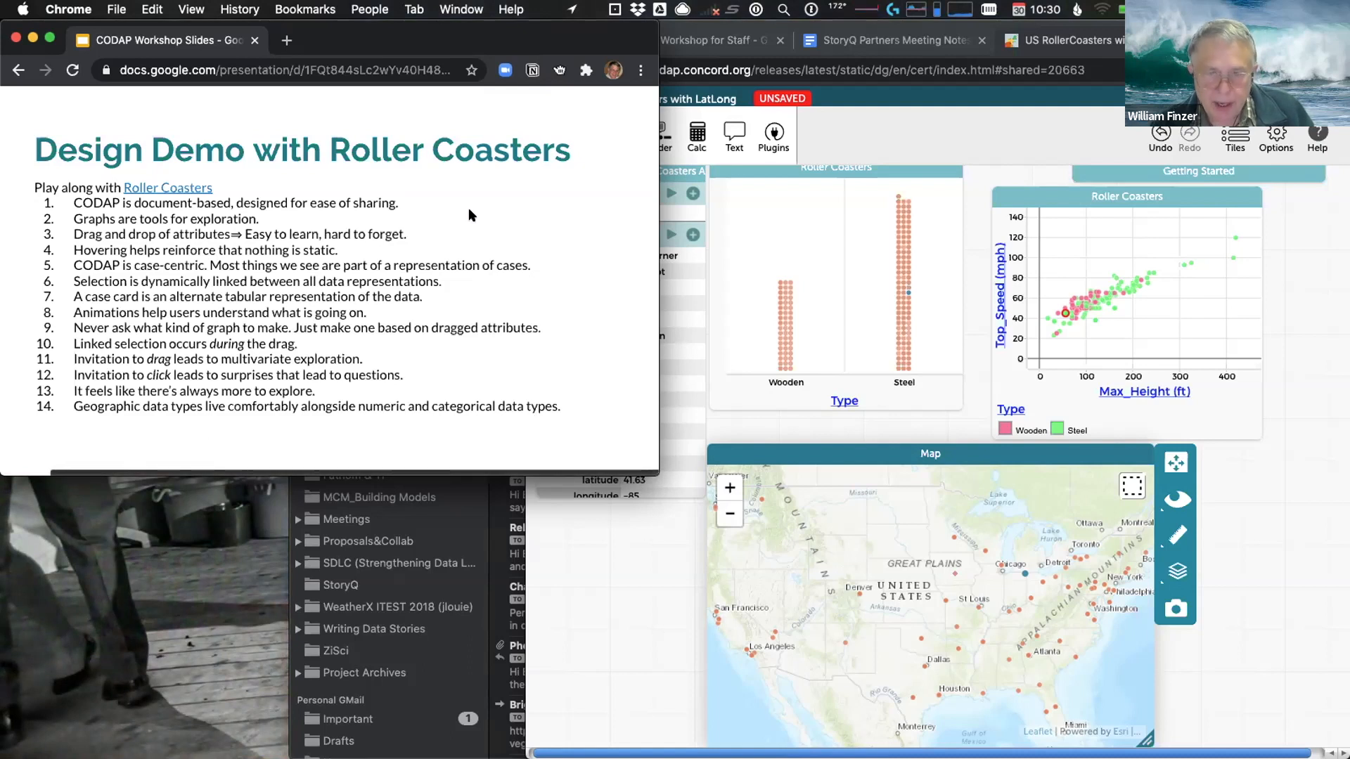
# Return to CODAP and close the US map tile, keeping the case card and both graphs
pyautogui.click(802, 426)
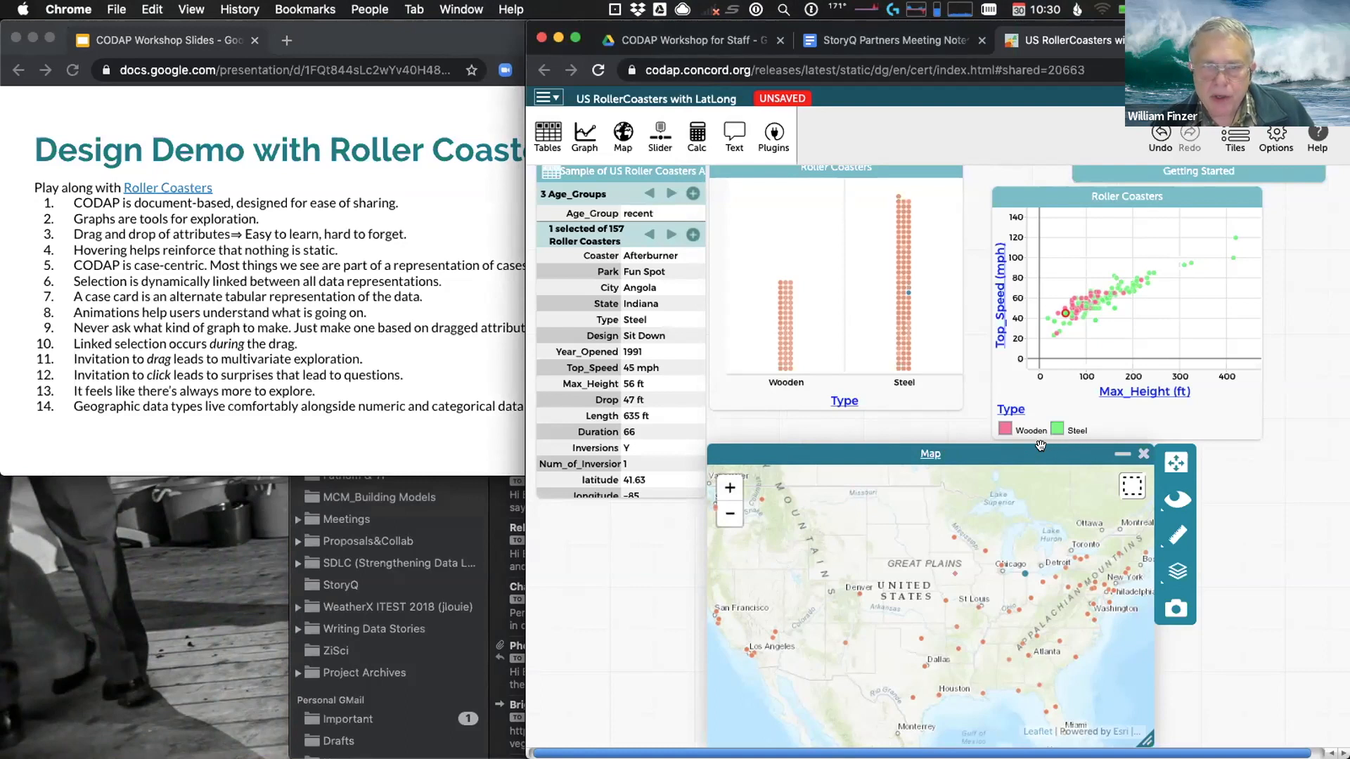
pyautogui.click(1142, 454)
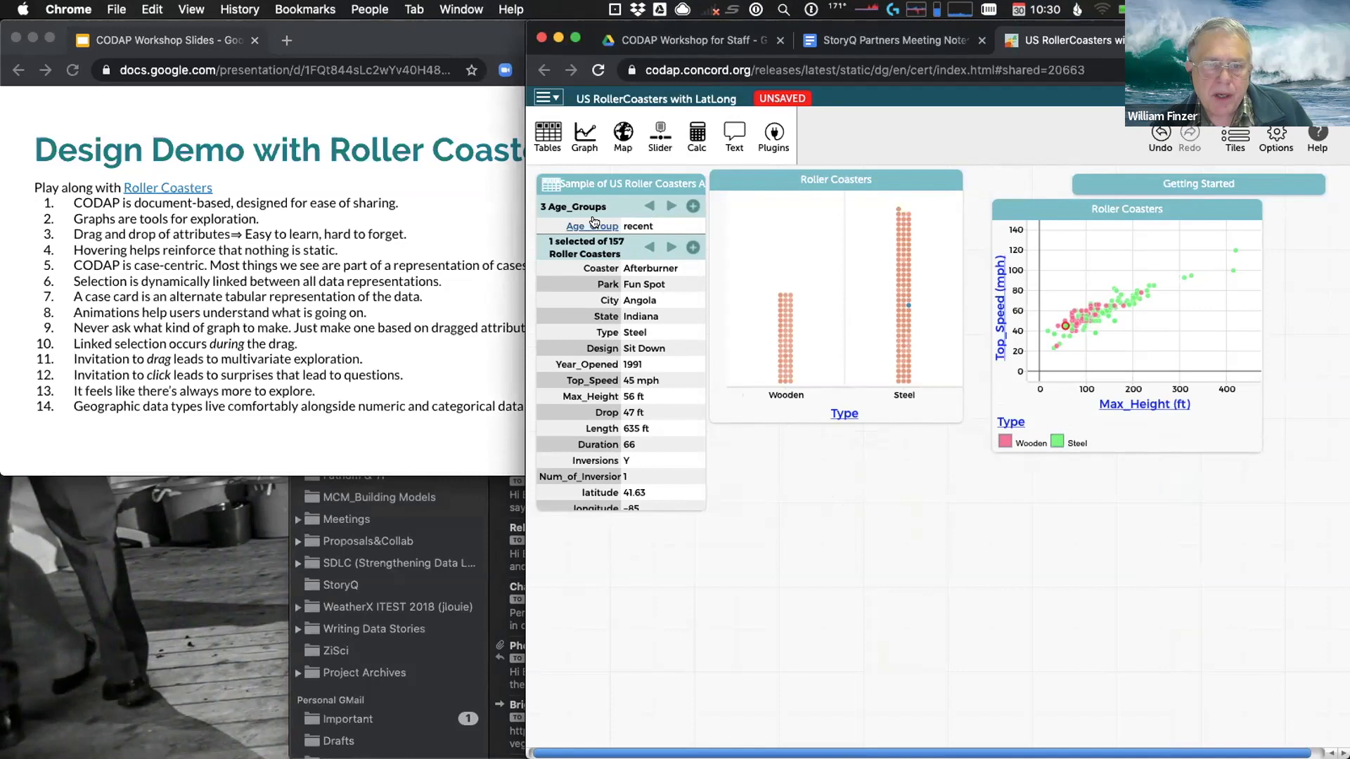
# Step the case card's Age_Groups from newest back to older (31 coasters) and activate the left graph
pyautogui.moveTo(594, 222)
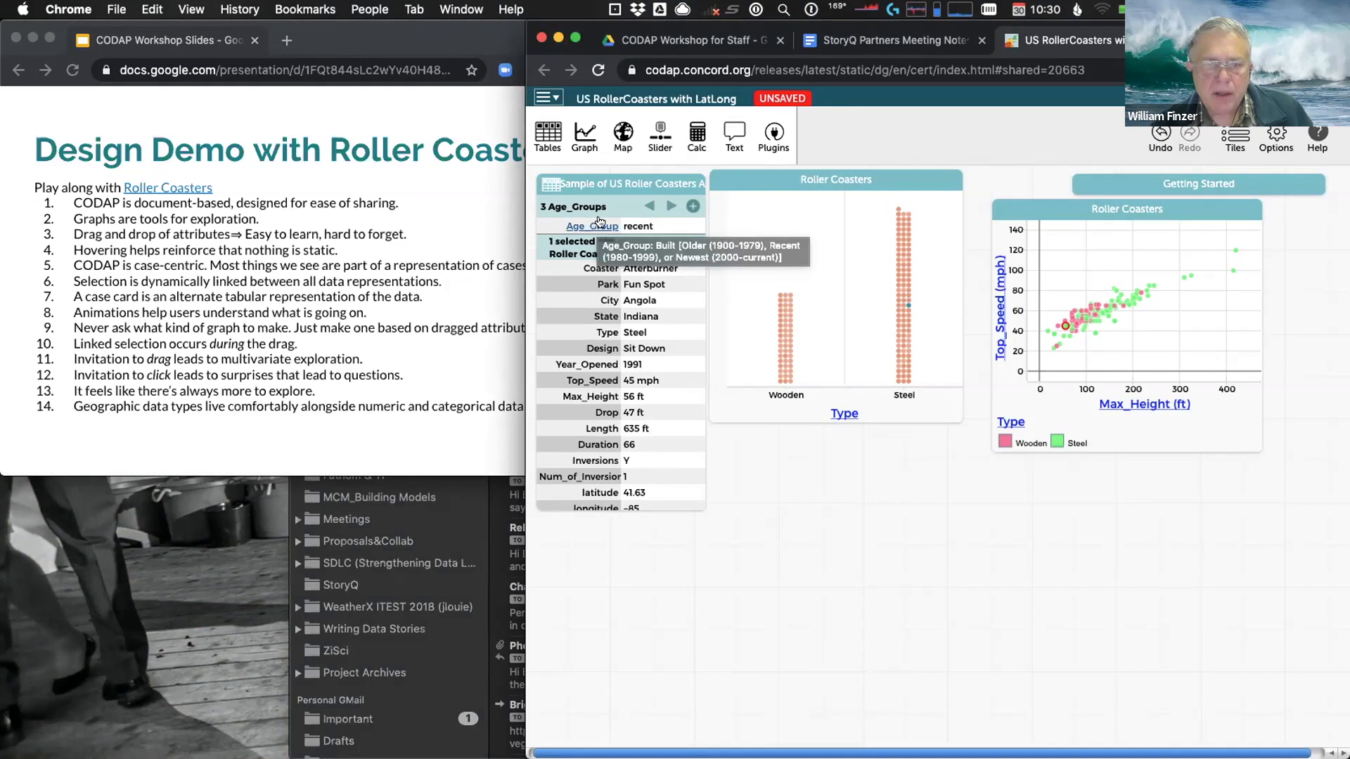
pyautogui.click(671, 205)
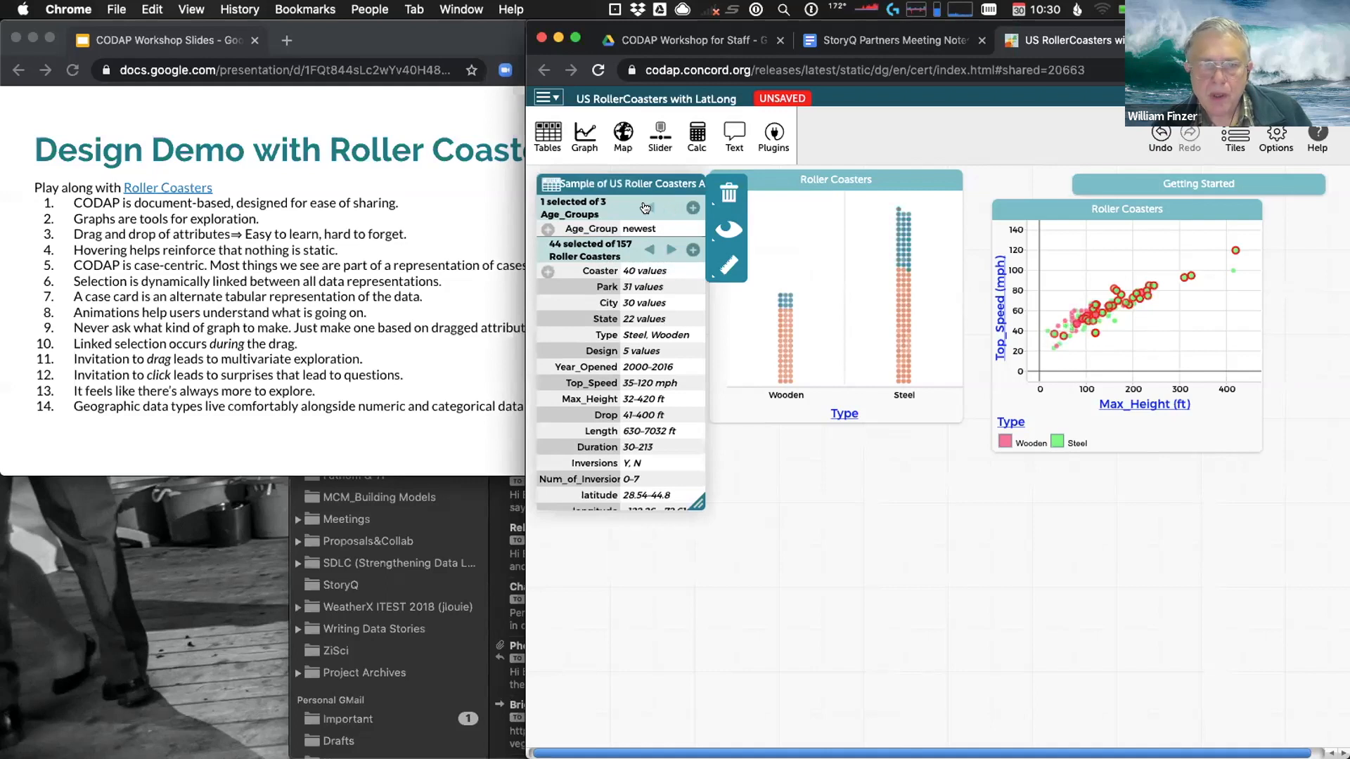
pyautogui.click(646, 208)
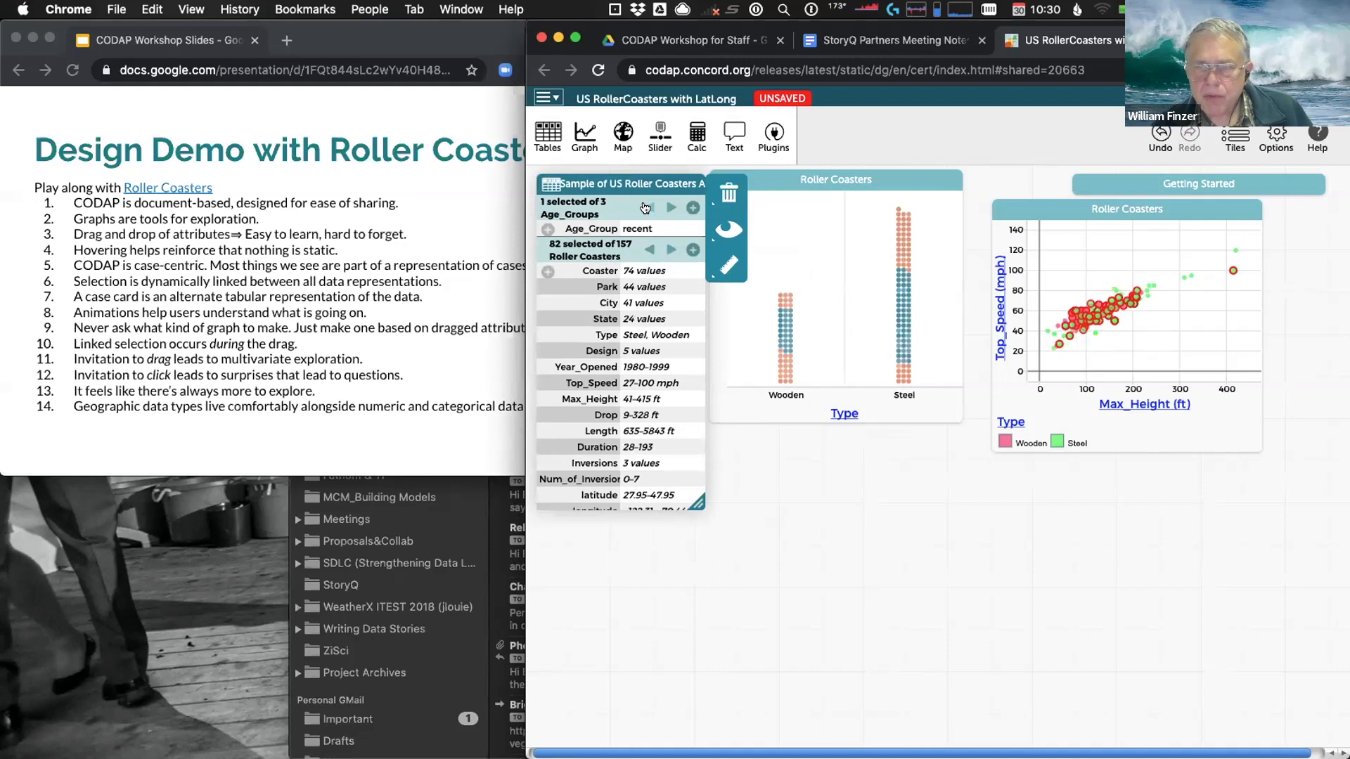
pyautogui.click(646, 208)
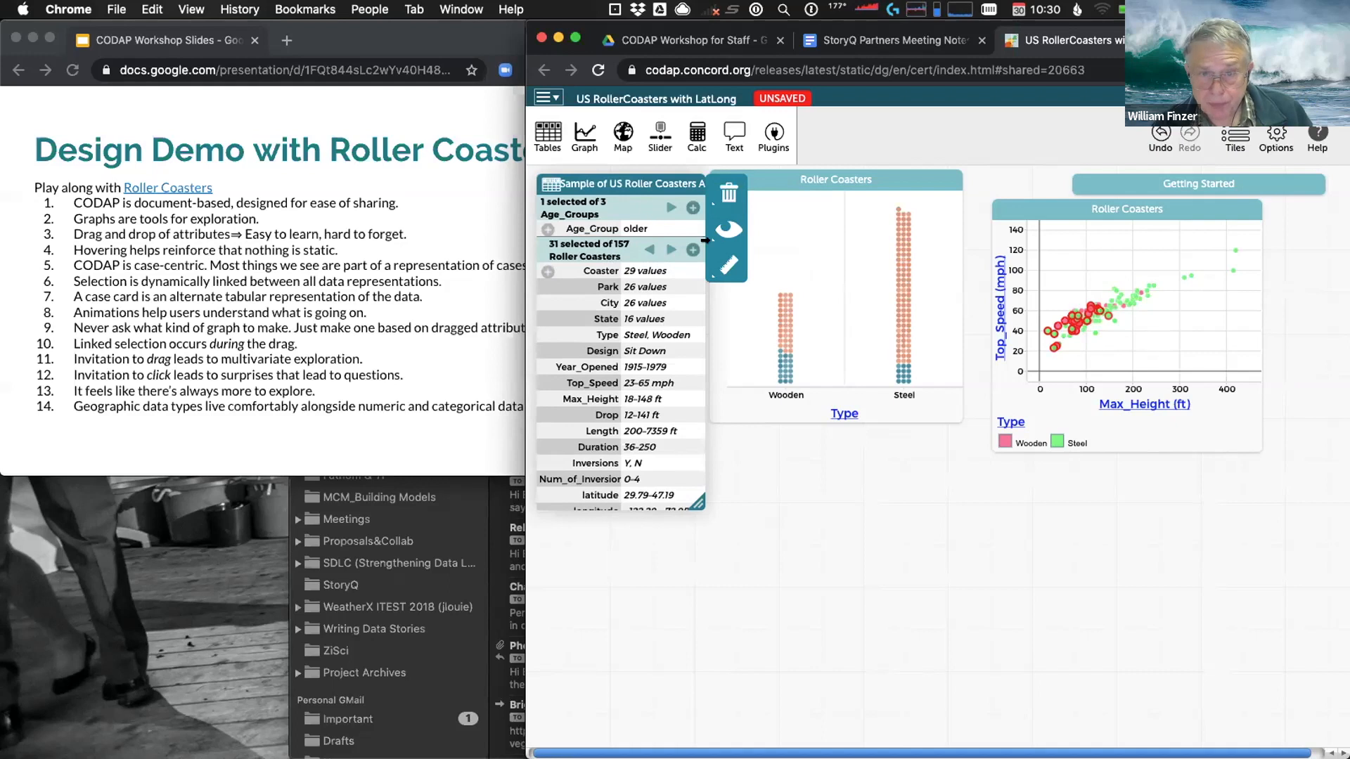
pyautogui.click(810, 297)
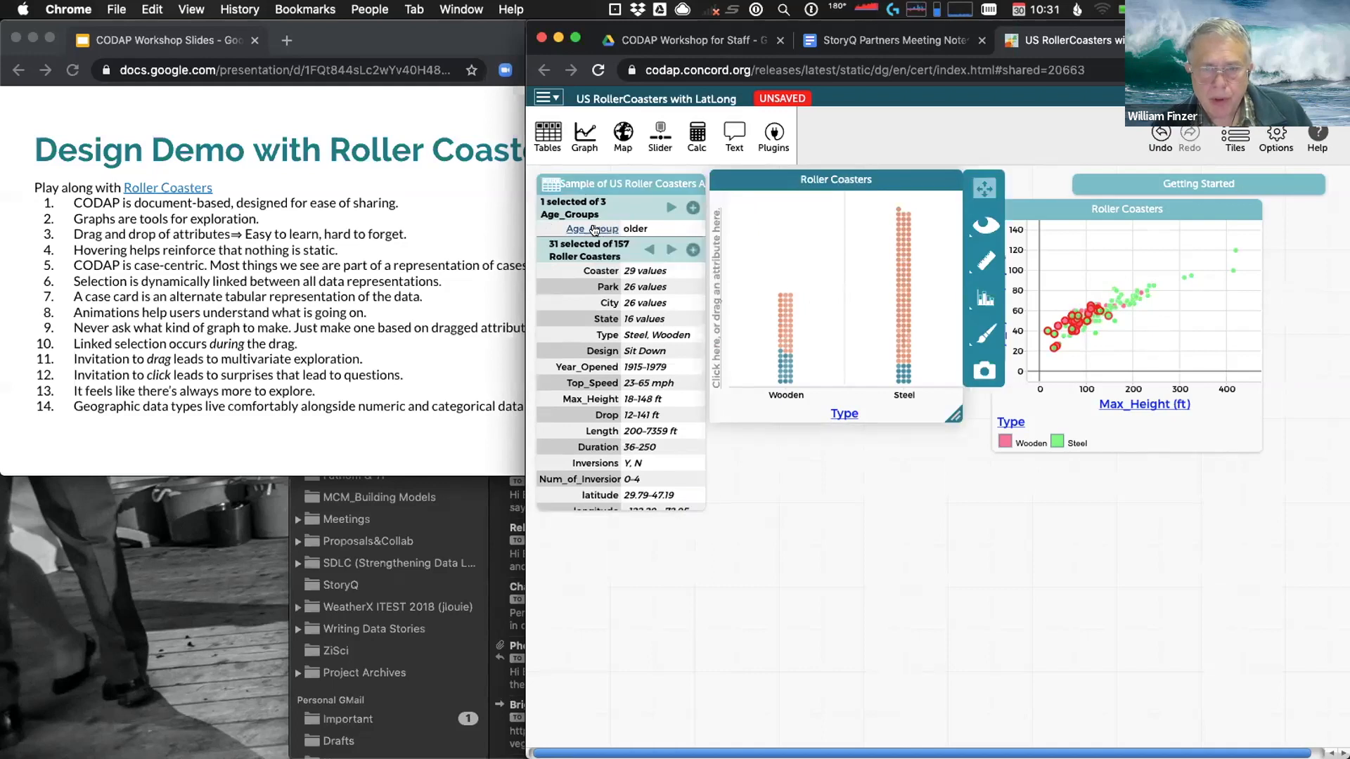
# Put Age_Group on the left graph's x-axis, then select the recent and then the newest (44) groups
pyautogui.moveTo(594, 229); pyautogui.dragTo(819, 398)
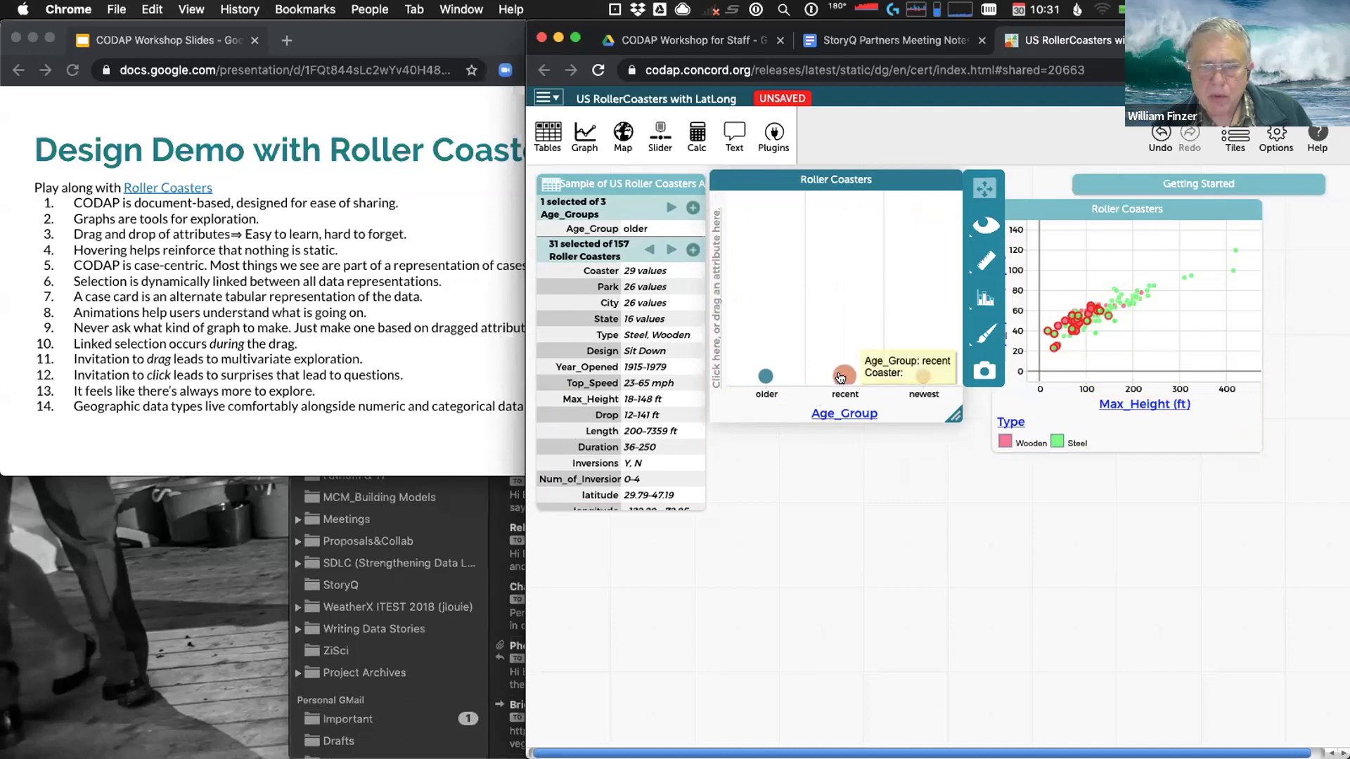
pyautogui.click(840, 378)
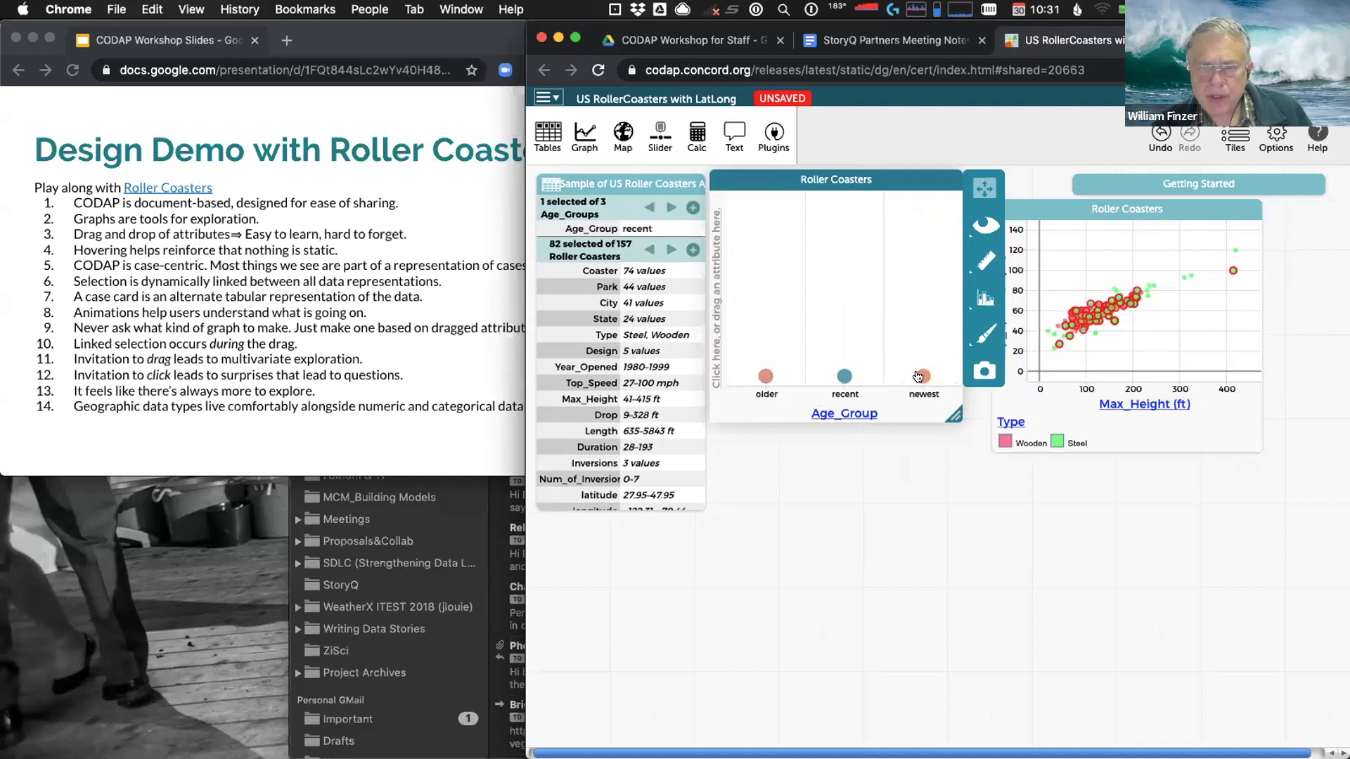
pyautogui.click(921, 377)
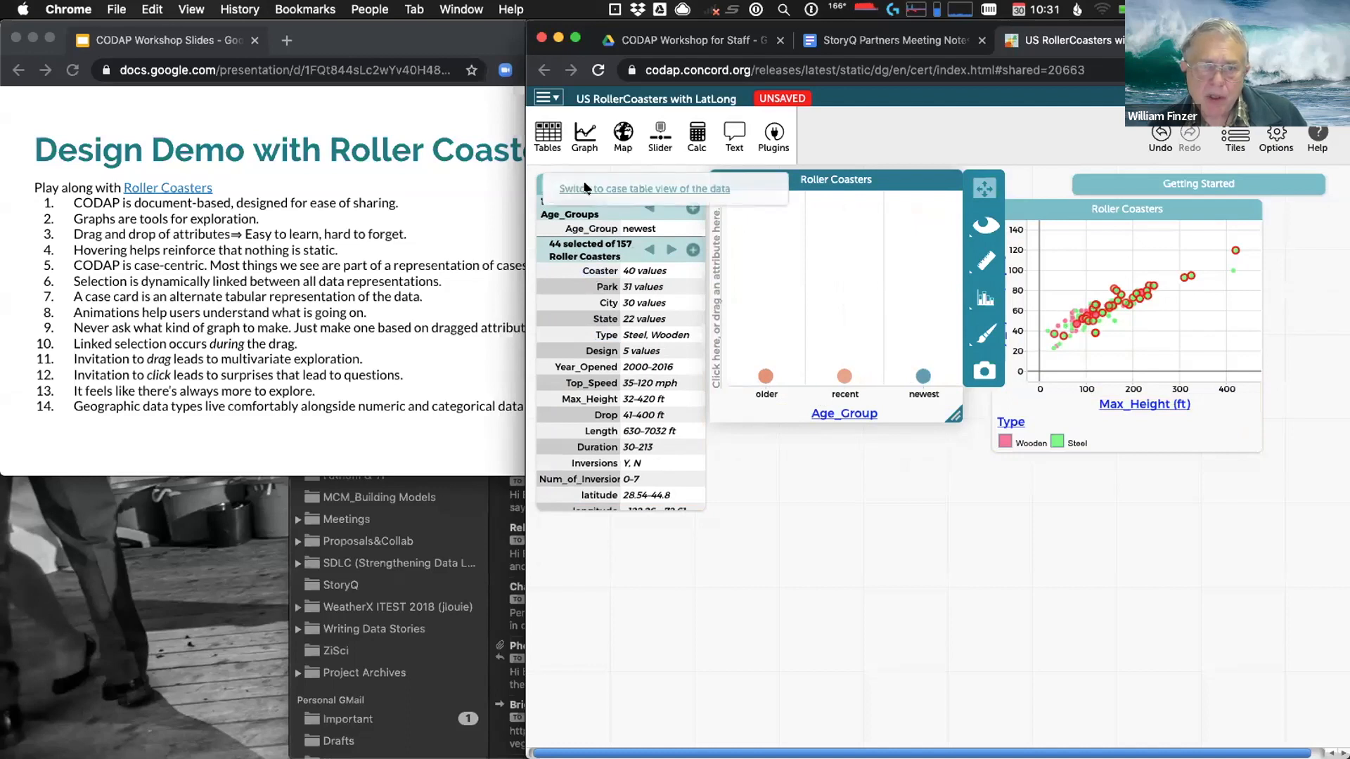
# Switch the roller-coaster data to a case table and enlarge it to show more rows
pyautogui.click(584, 187)
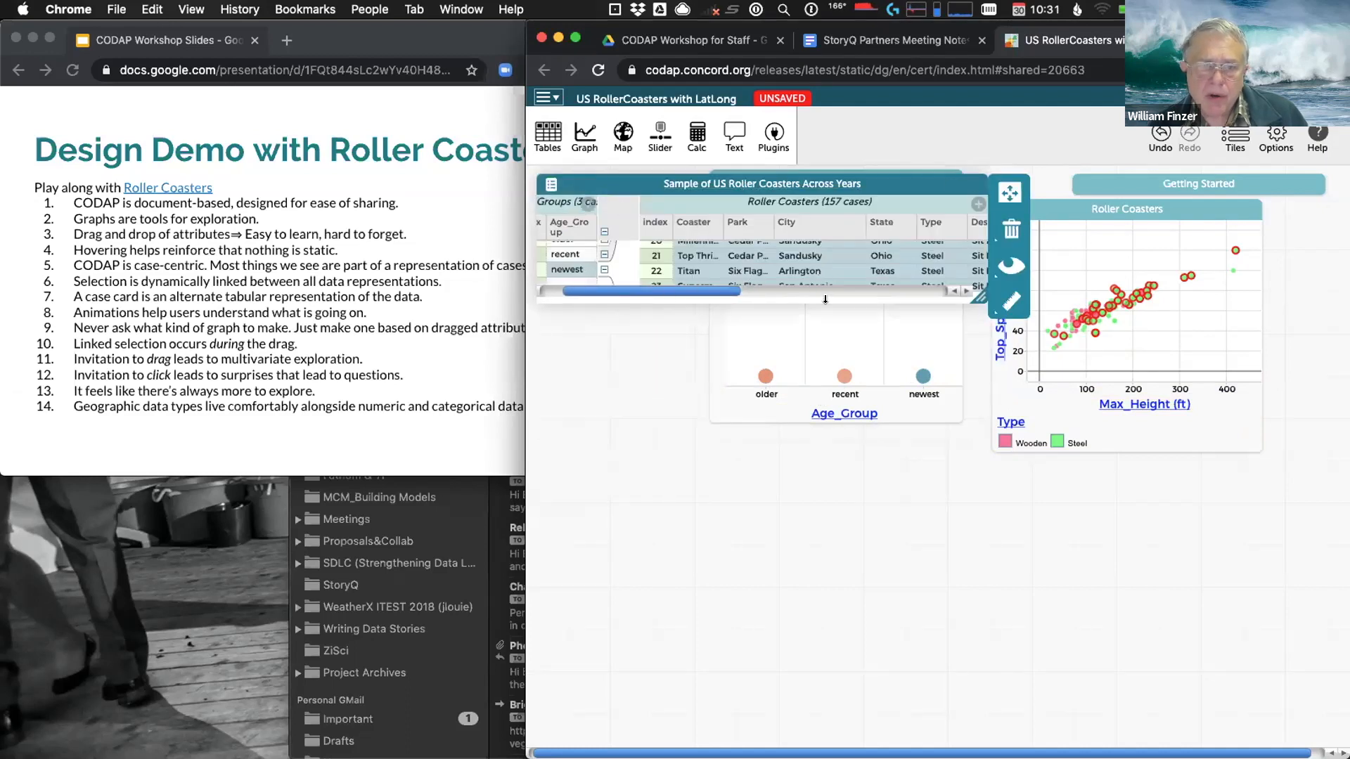
pyautogui.moveTo(970, 299); pyautogui.dragTo(1160, 645)
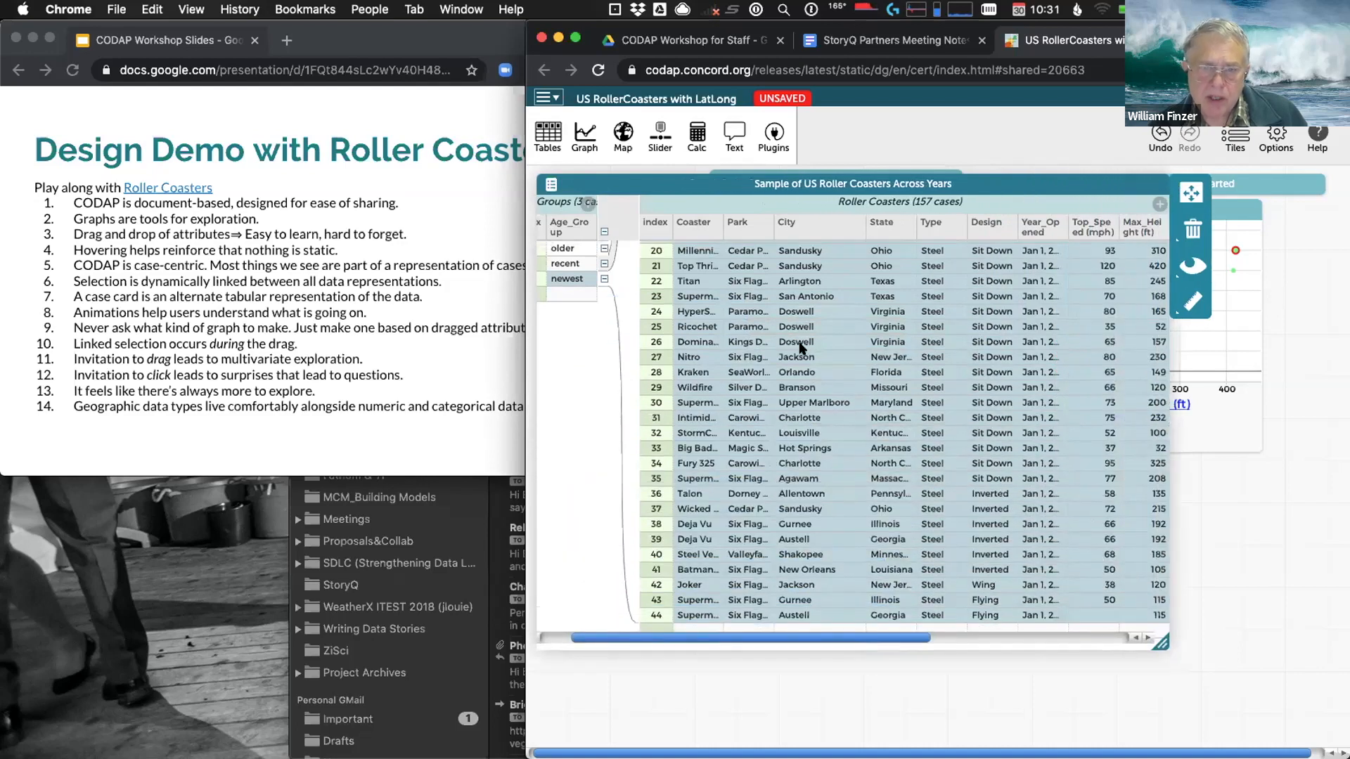
pyautogui.scroll(5, 778, 336)
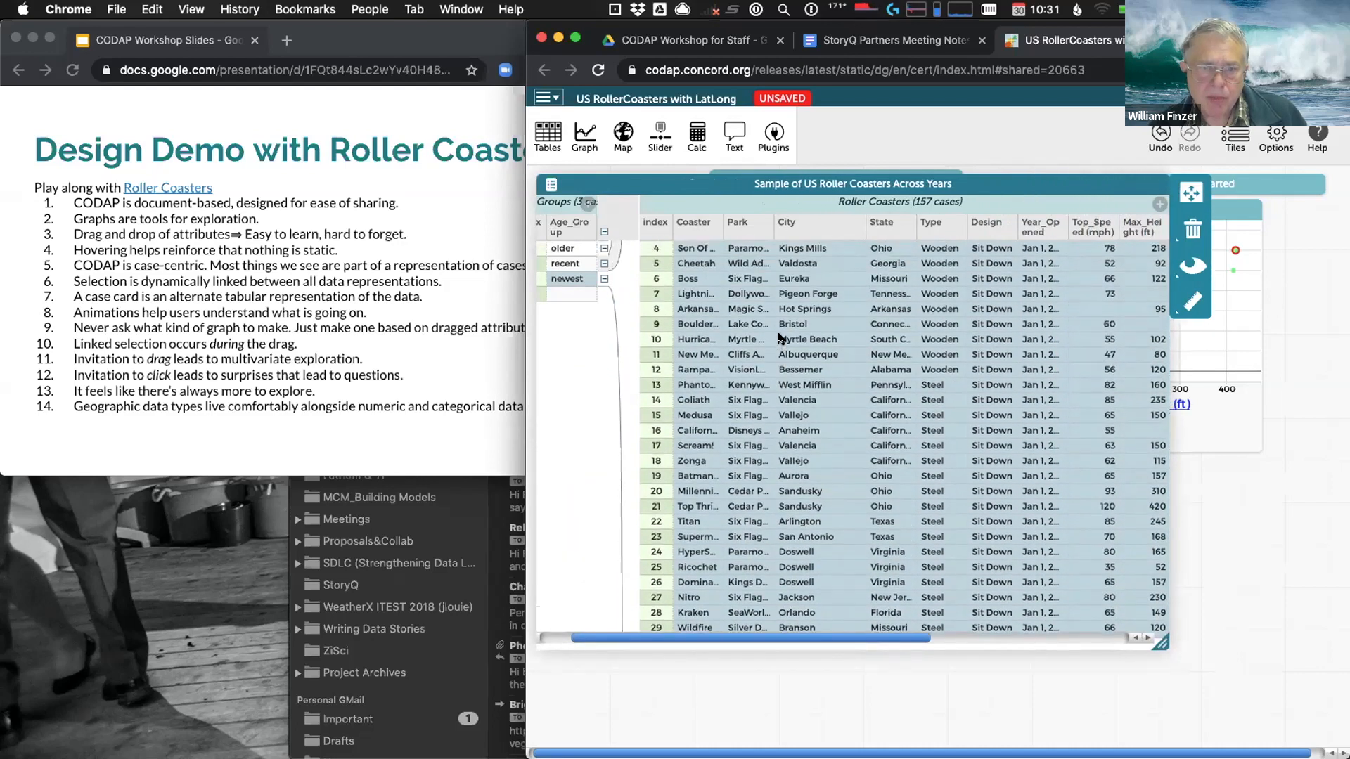
pyautogui.scroll(1, 778, 339)
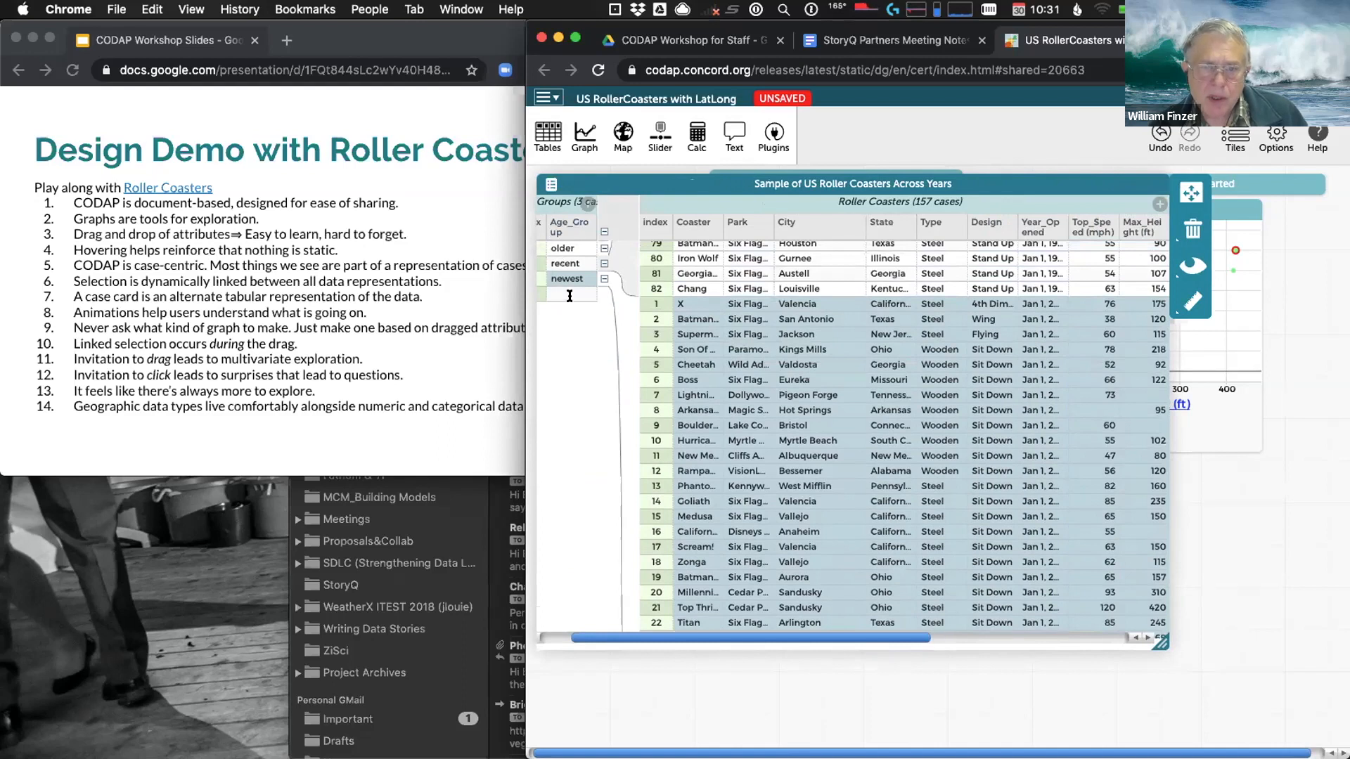
pyautogui.scroll(4, 758, 291)
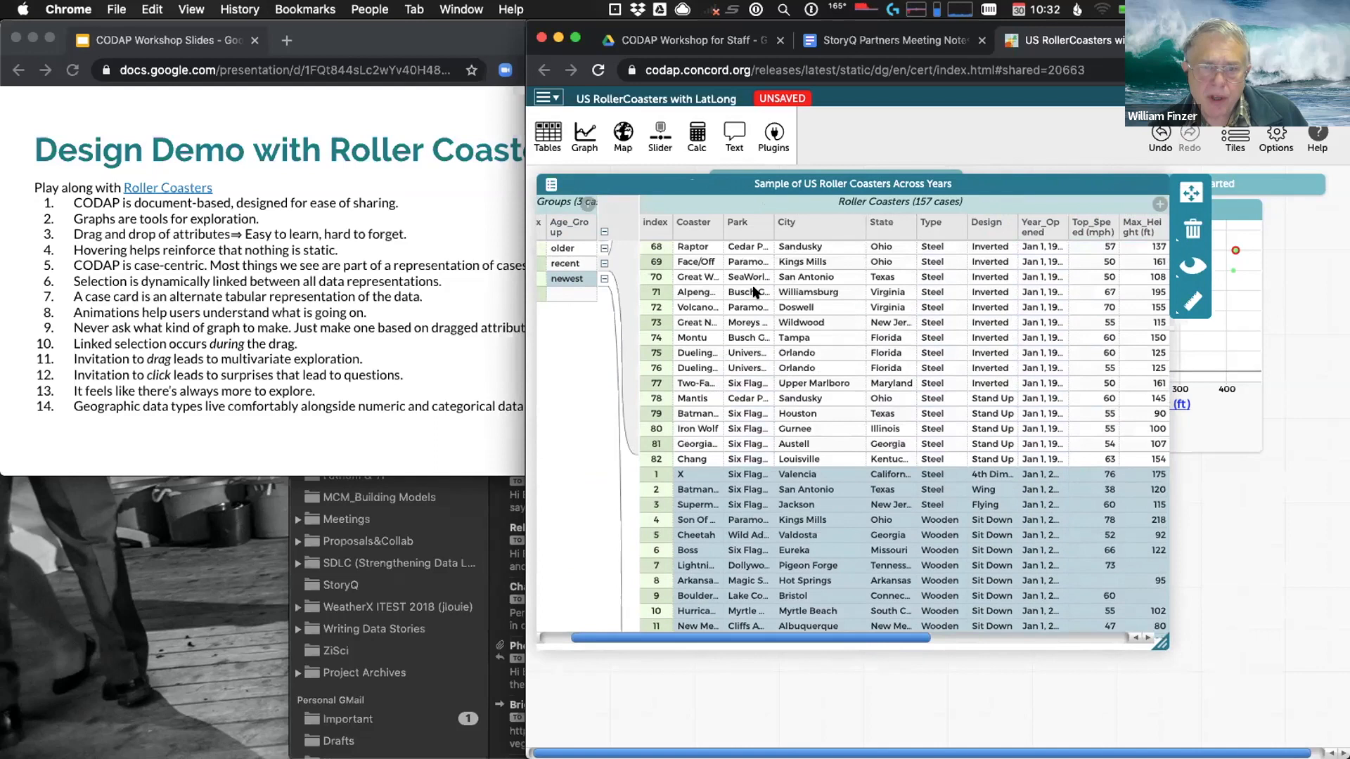
pyautogui.scroll(1, 753, 292)
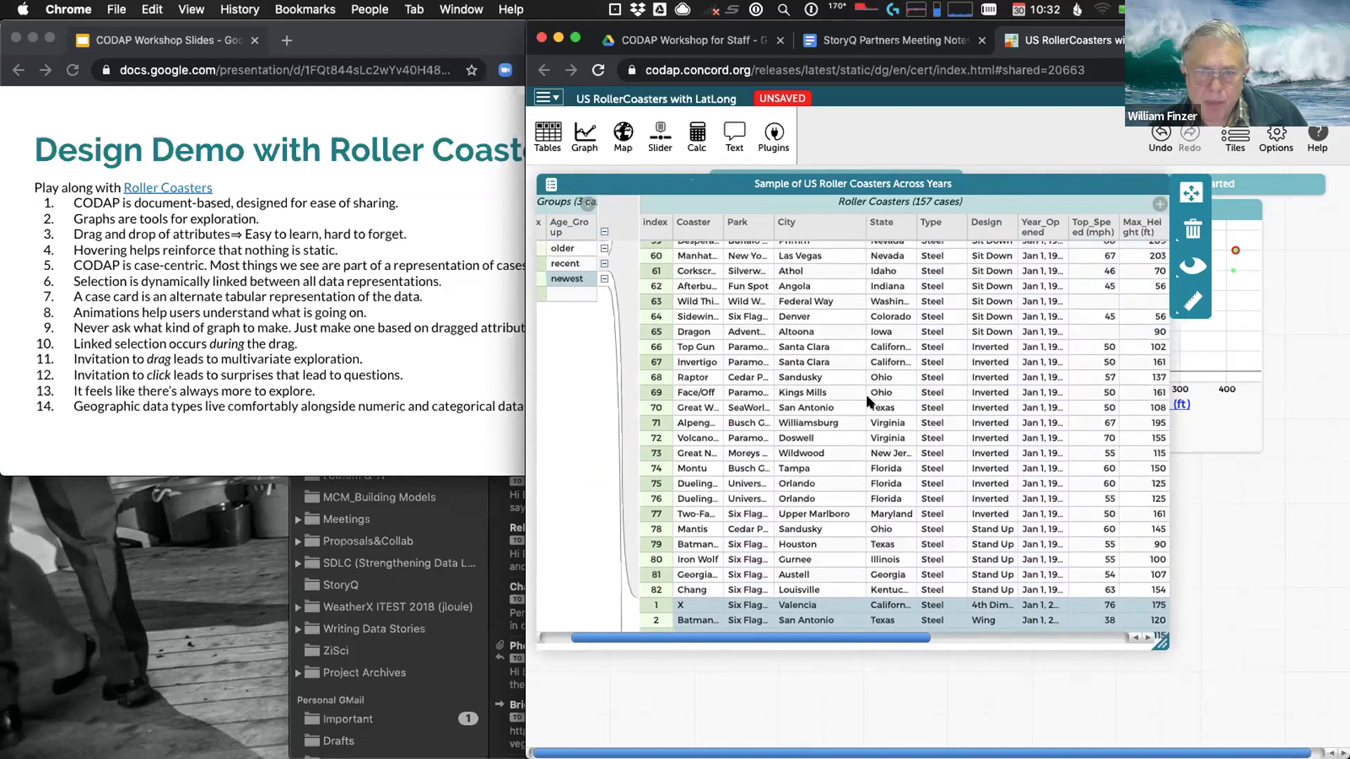
# Select the recent Age_Group's coasters in the table and scroll through the rows
pyautogui.click(563, 264)
pyautogui.scroll(2, 802, 317)
pyautogui.scroll(4, 802, 317)
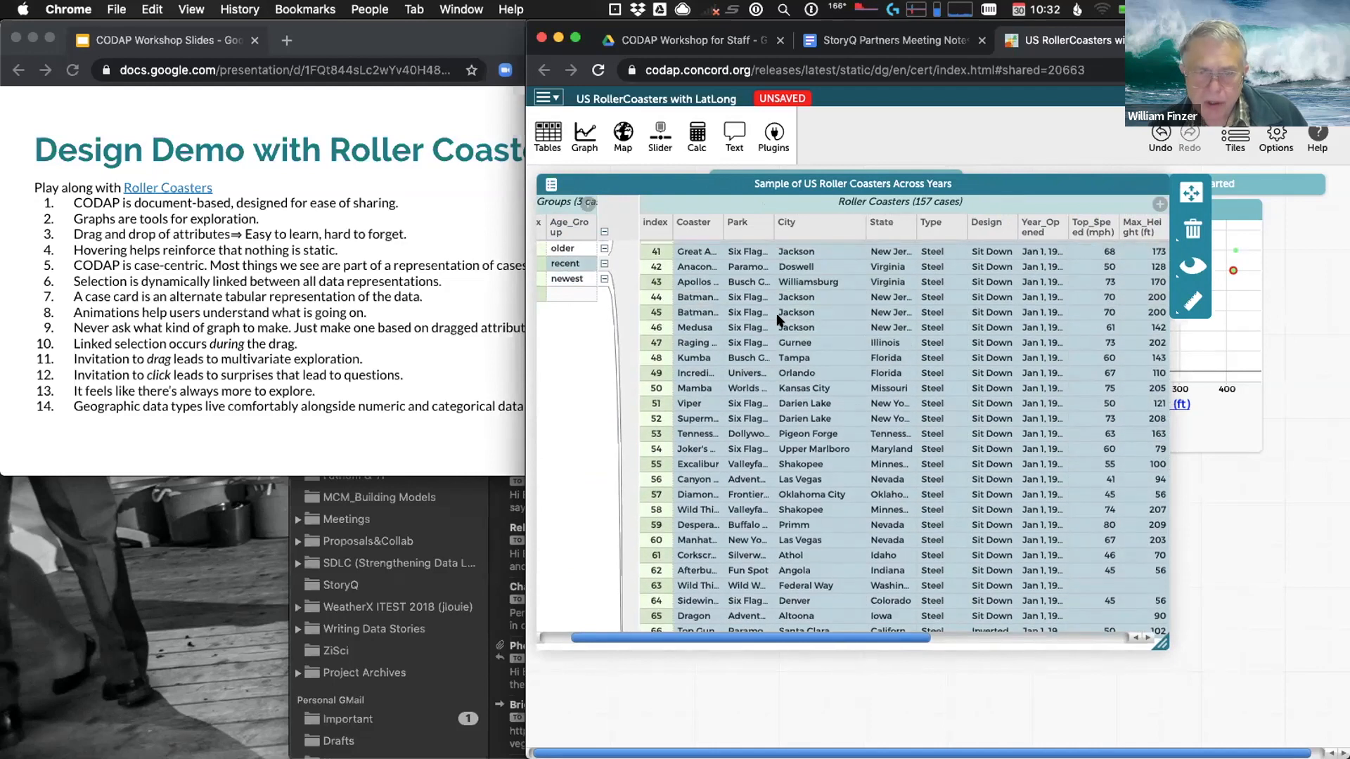
pyautogui.scroll(4, 768, 322)
pyautogui.scroll(12, 768, 322)
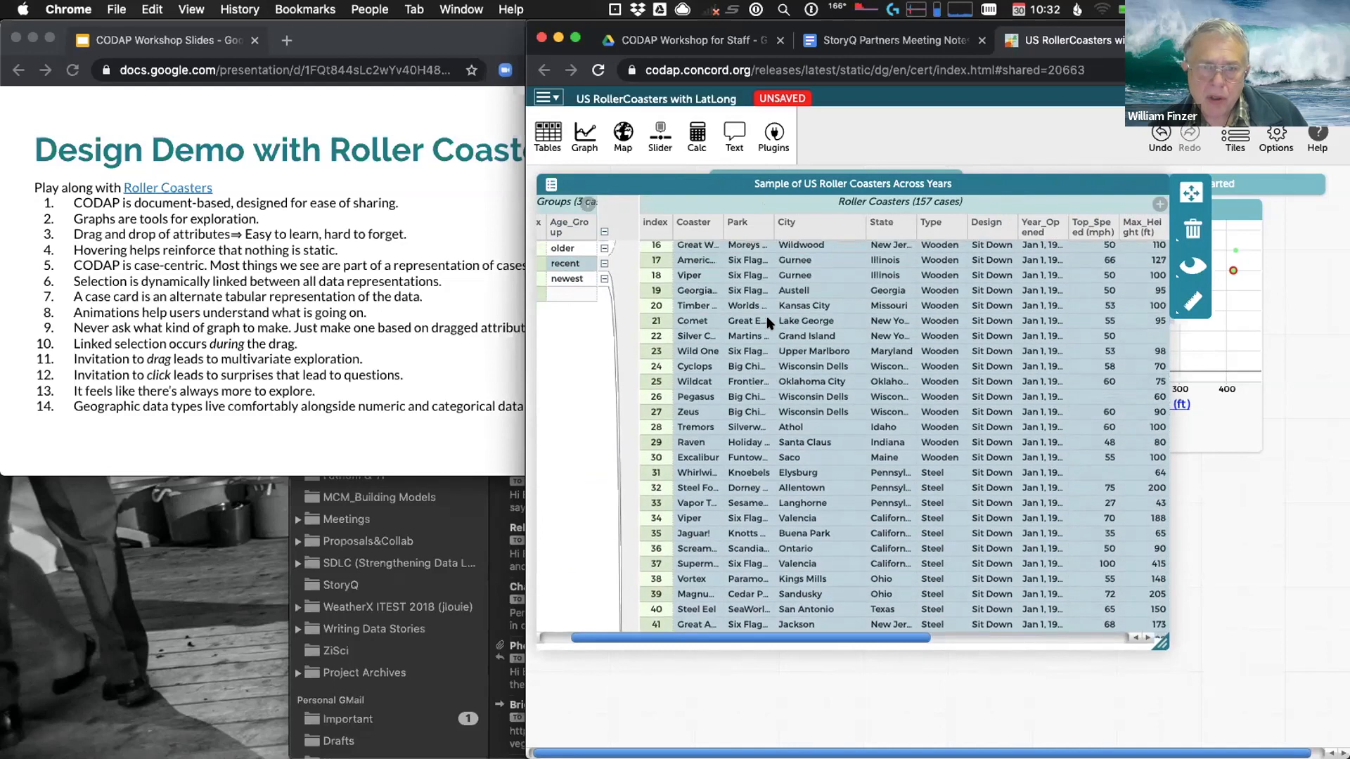
pyautogui.scroll(4, 767, 320)
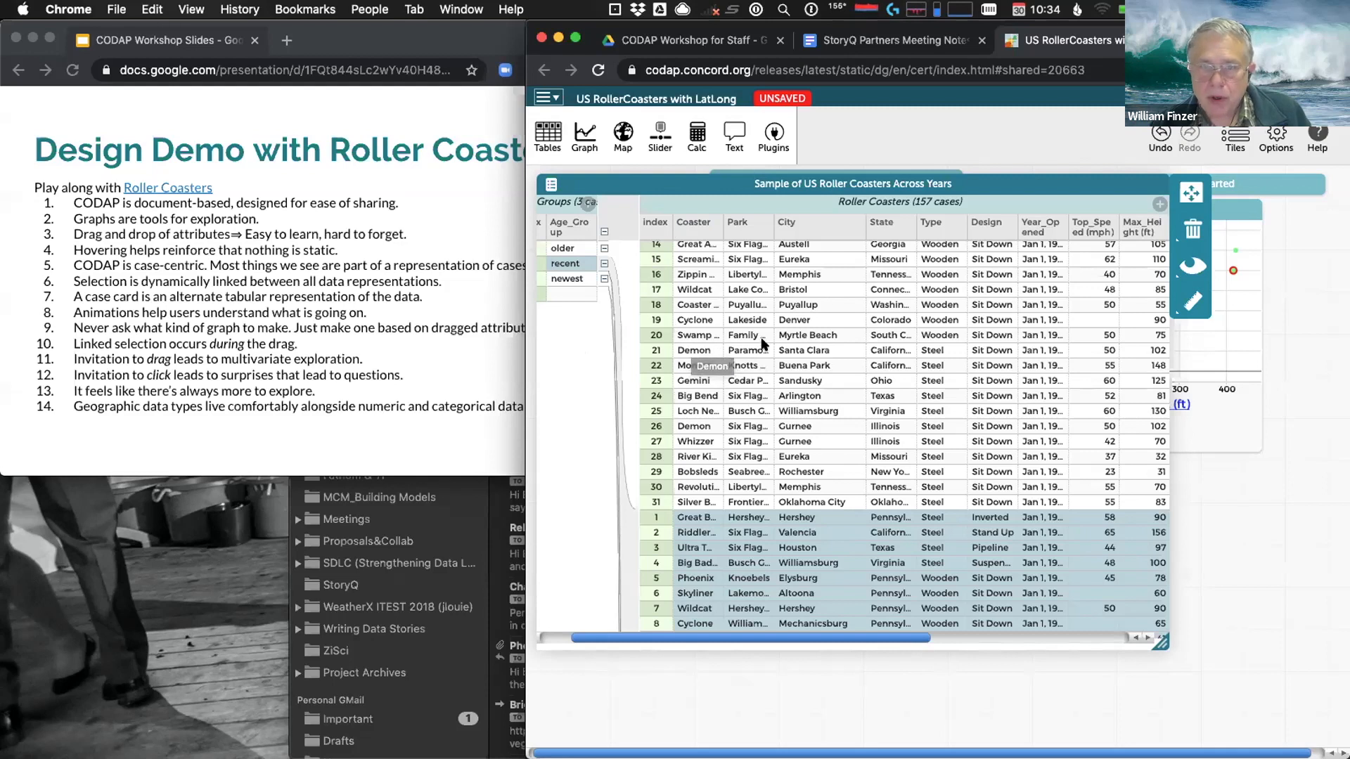
# Undo the table enlargement and the case-table switch, restoring the case card with 82 recent coasters selected
pyautogui.click(1161, 133)
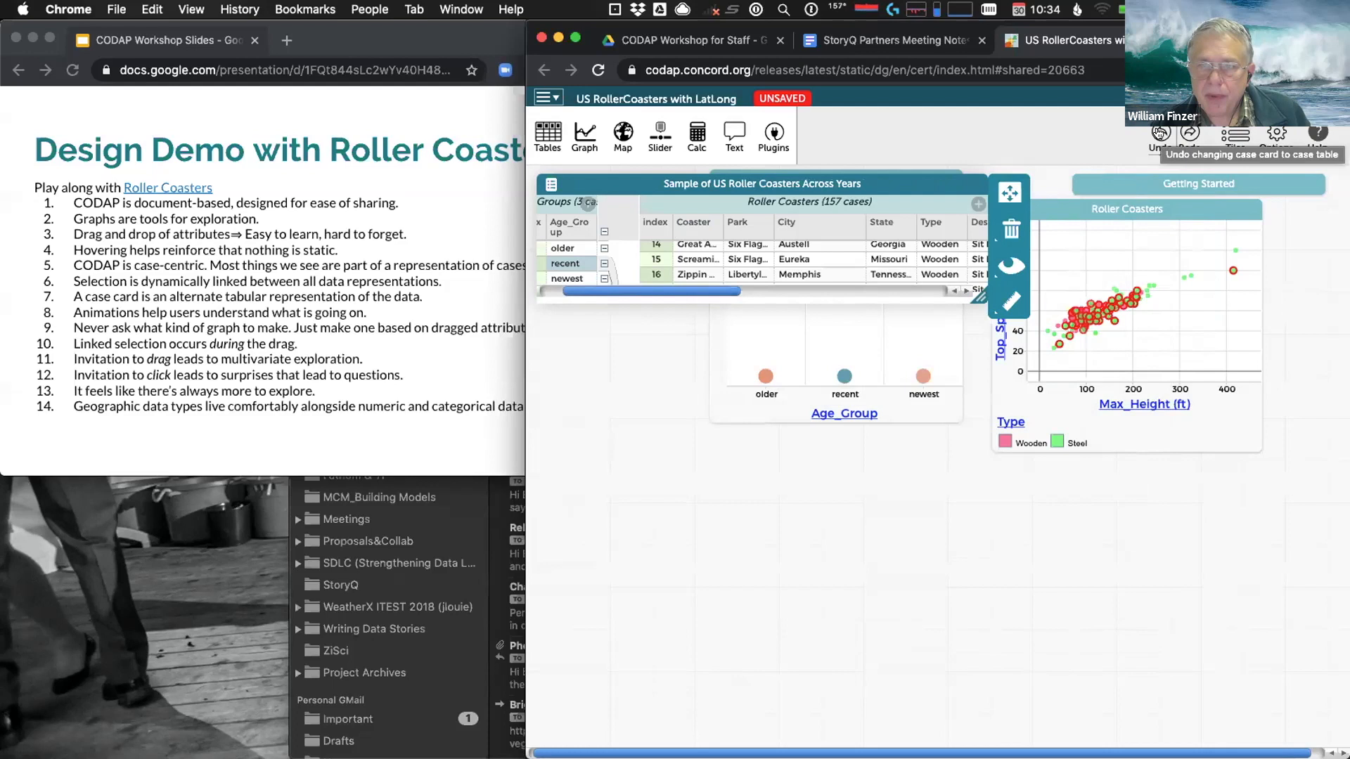
pyautogui.click(1160, 133)
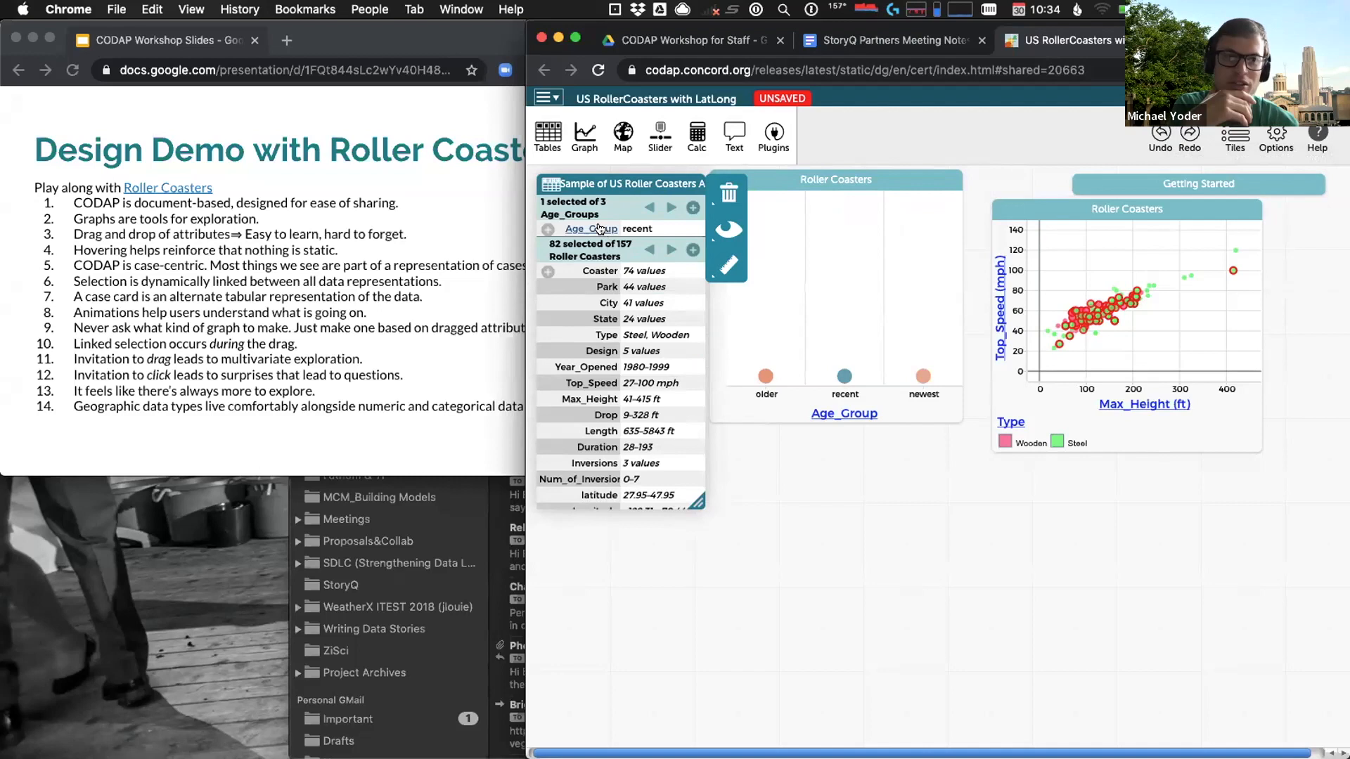
pyautogui.moveTo(599, 228)
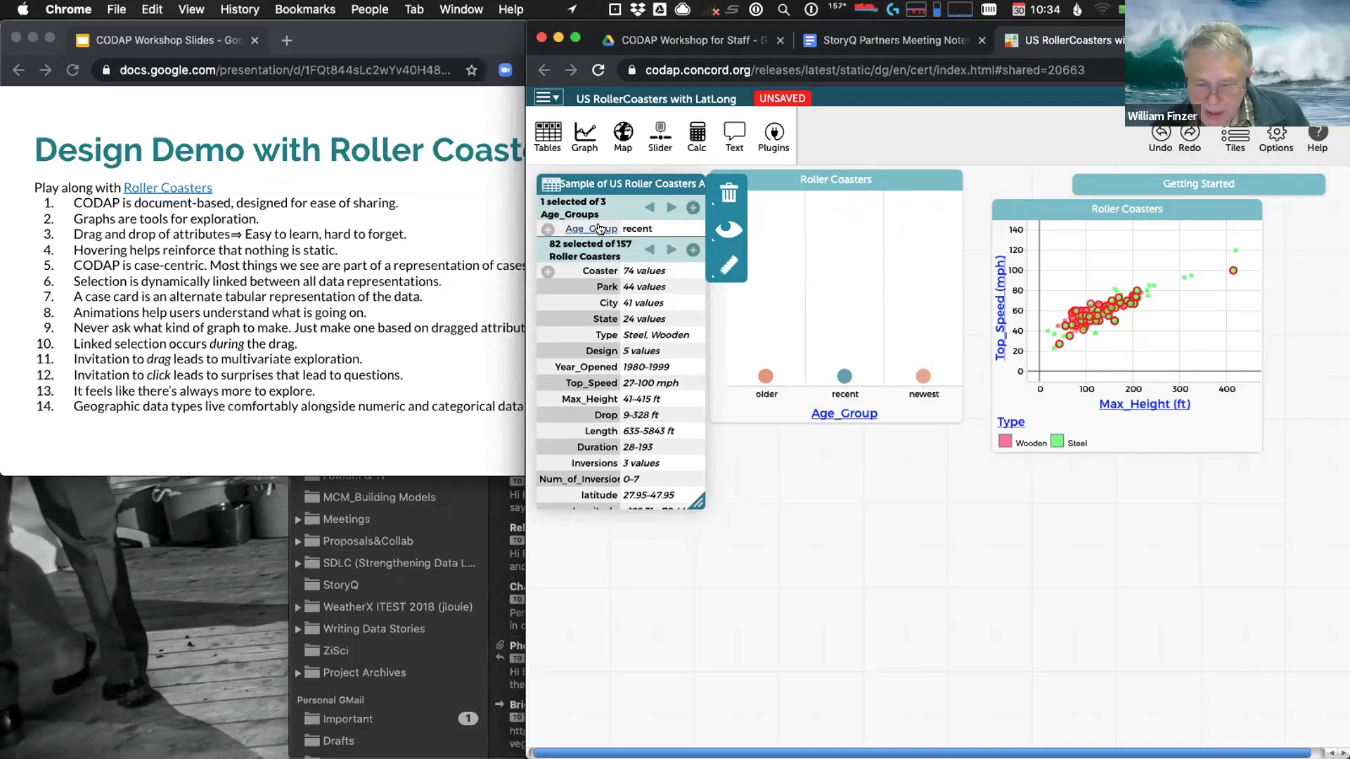
# Move Age_Group into the Roller Coasters collection so the graph stacks every coaster by age group
pyautogui.moveTo(599, 228); pyautogui.dragTo(597, 278)
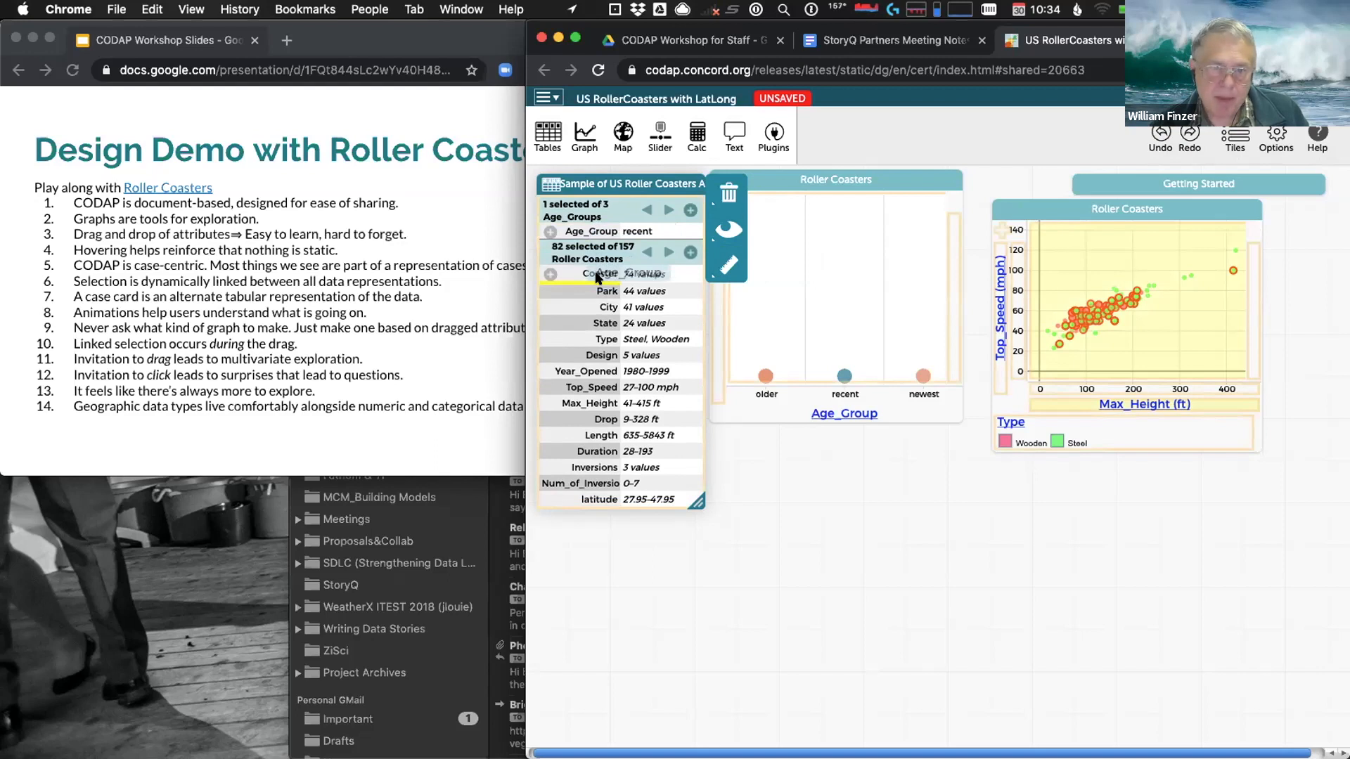
pyautogui.moveTo(597, 278); pyautogui.dragTo(597, 276)
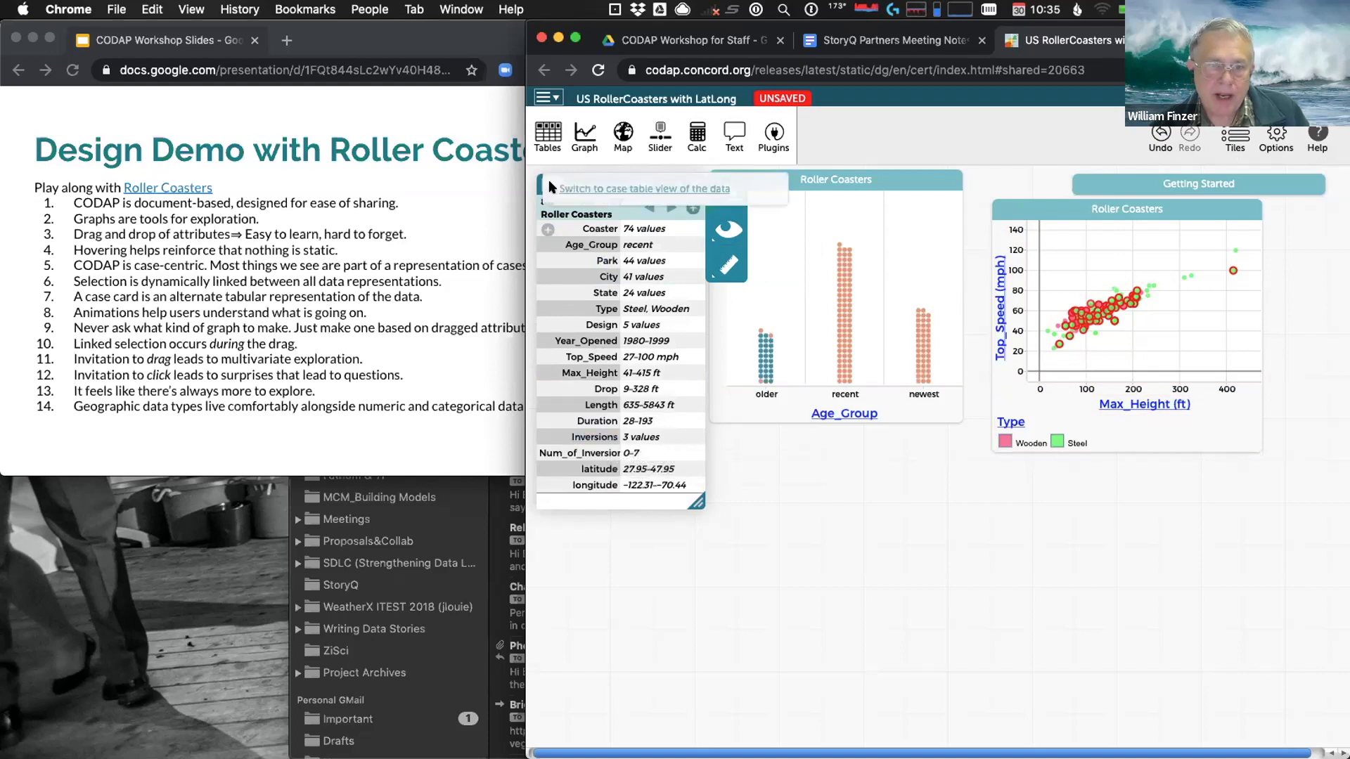
# In the case table, drag Age_Group left to form a parent collection of 3 Age_Groups
pyautogui.click(582, 188)
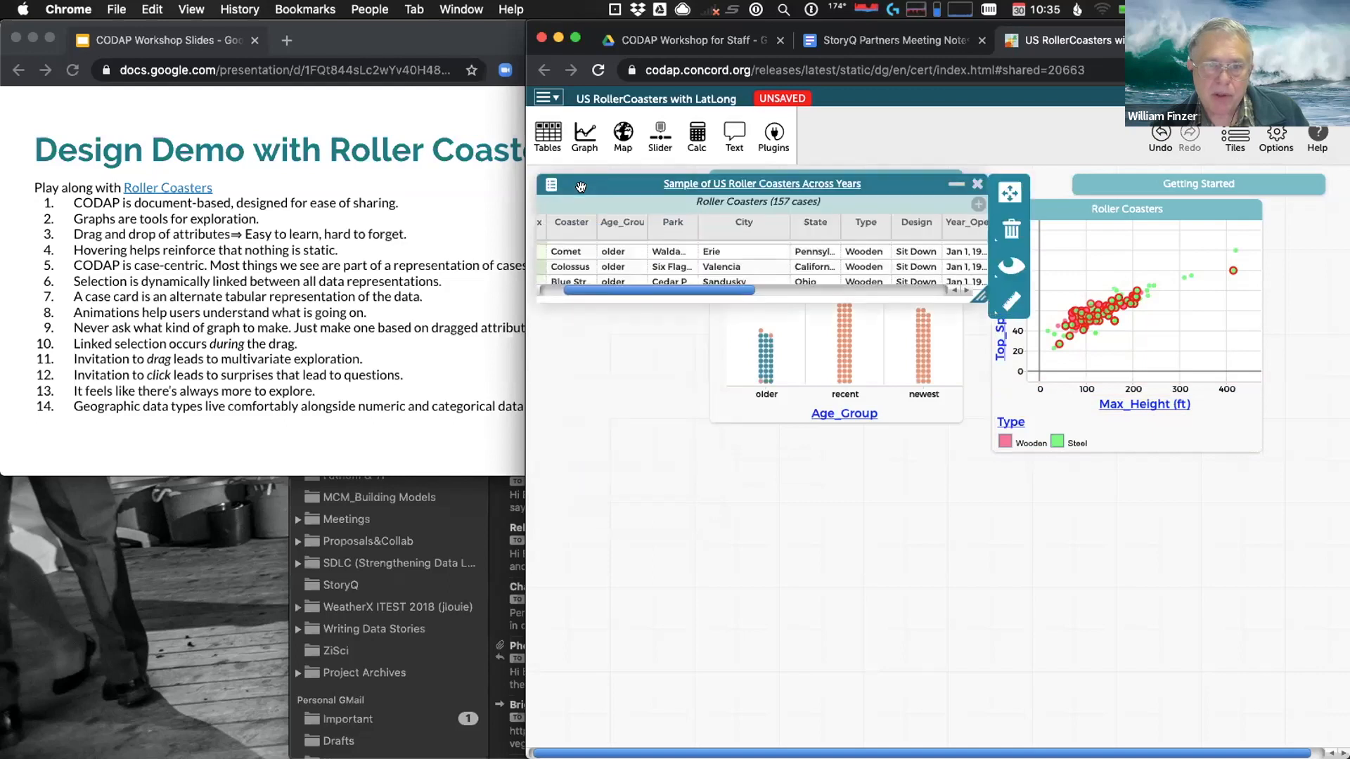
pyautogui.moveTo(614, 294); pyautogui.dragTo(583, 288)
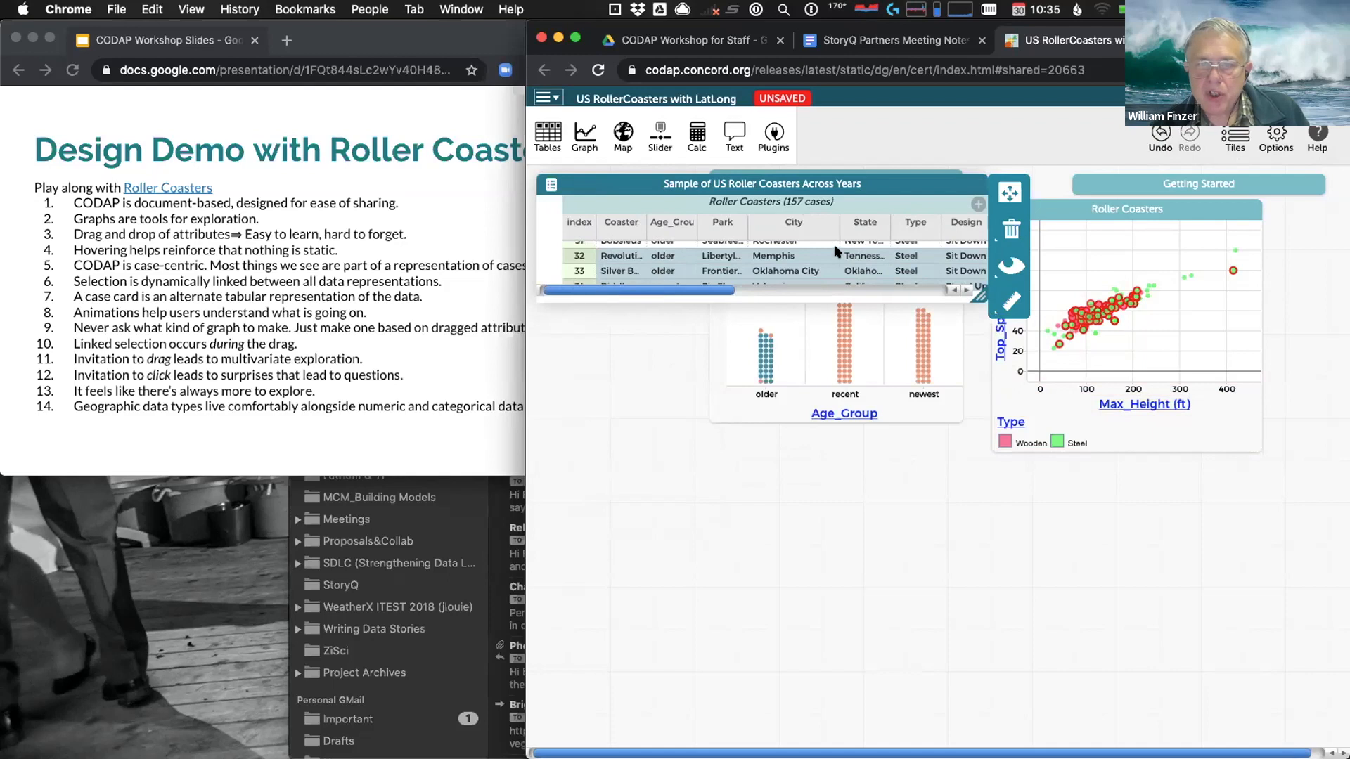
pyautogui.moveTo(864, 230); pyautogui.dragTo(550, 239)
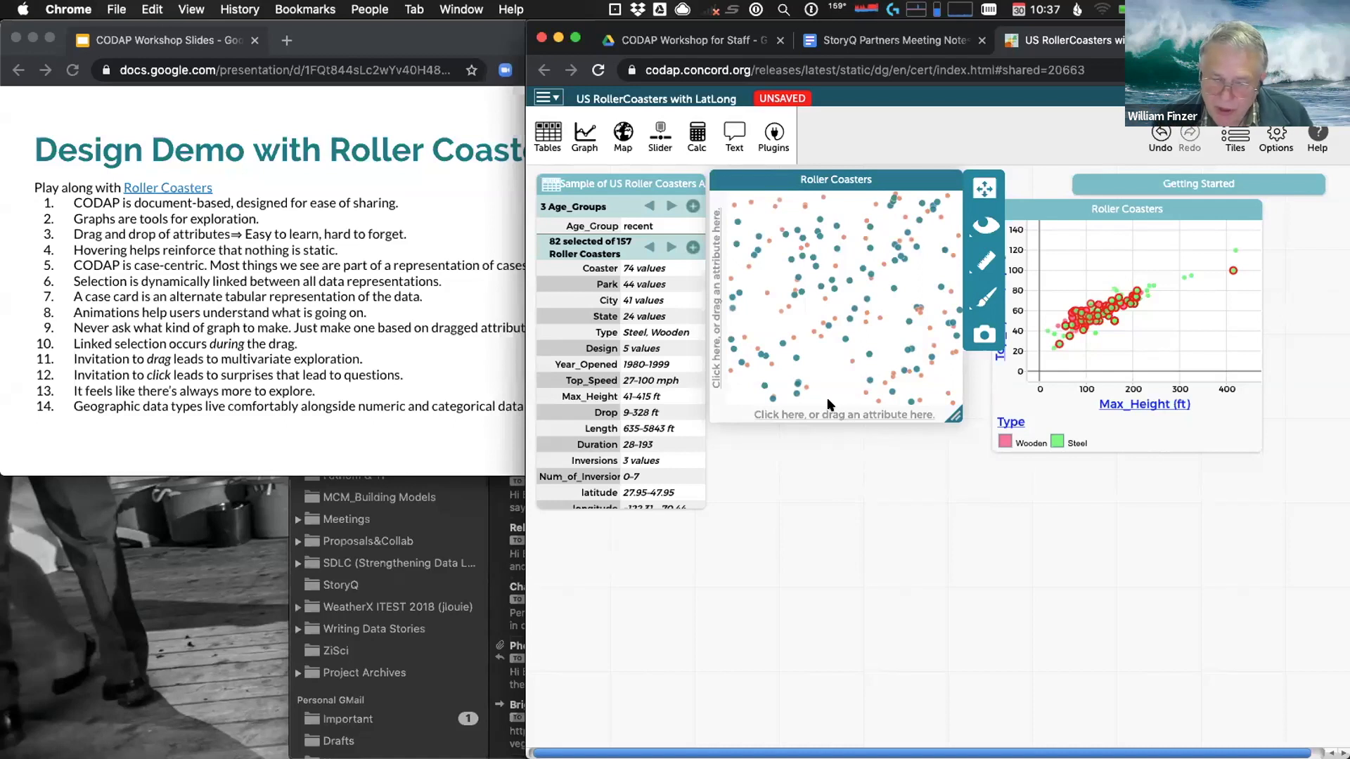
# Put Age_Group back on the left graph's x-axis, one dot each for older, recent and newest
pyautogui.moveTo(828, 404); pyautogui.dragTo(829, 408)
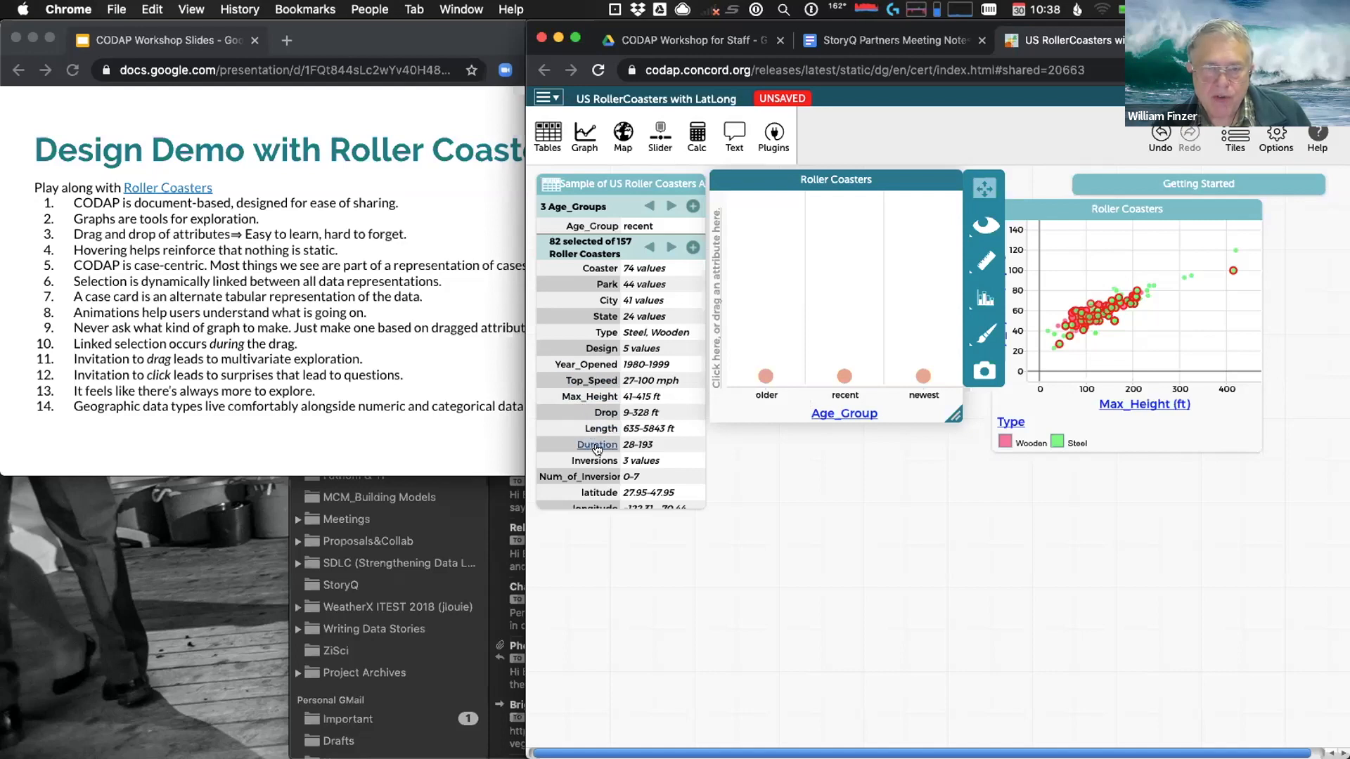
pyautogui.moveTo(596, 450)
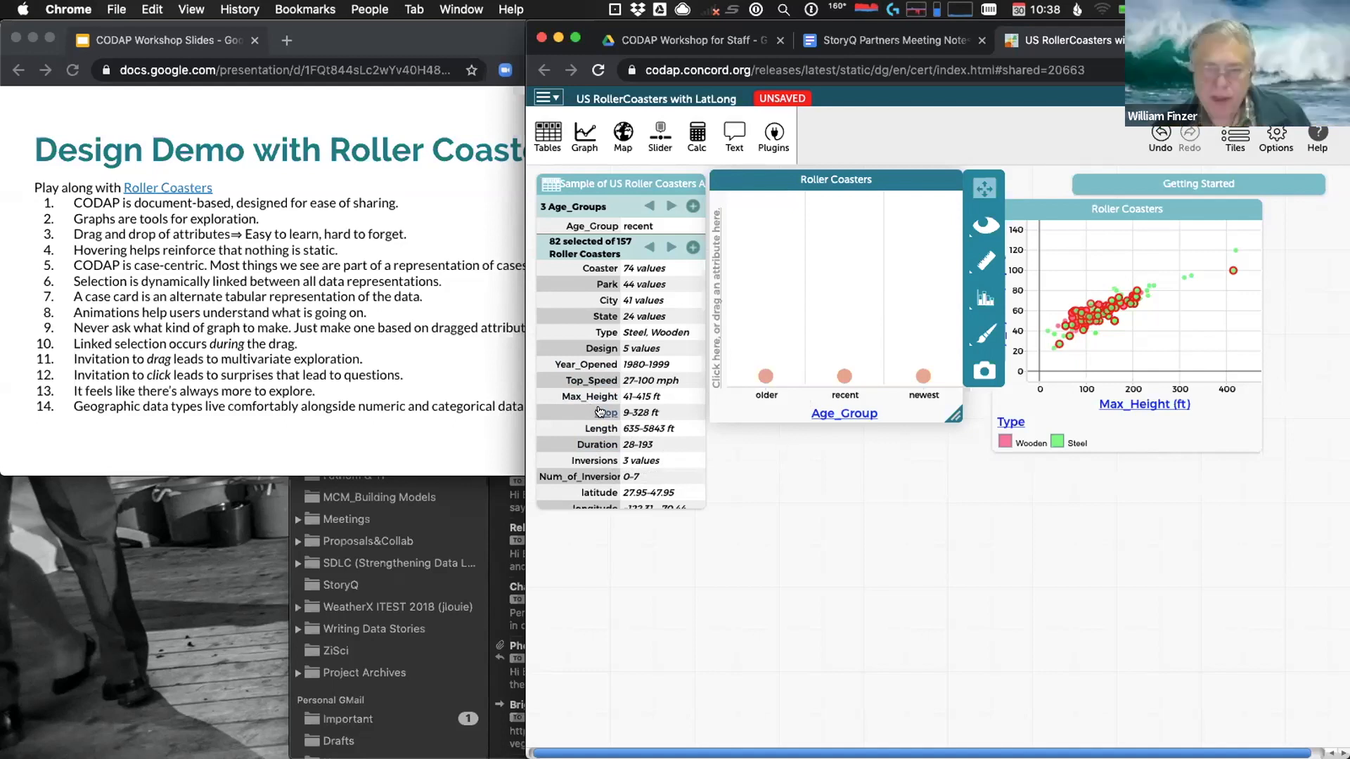
pyautogui.moveTo(600, 412)
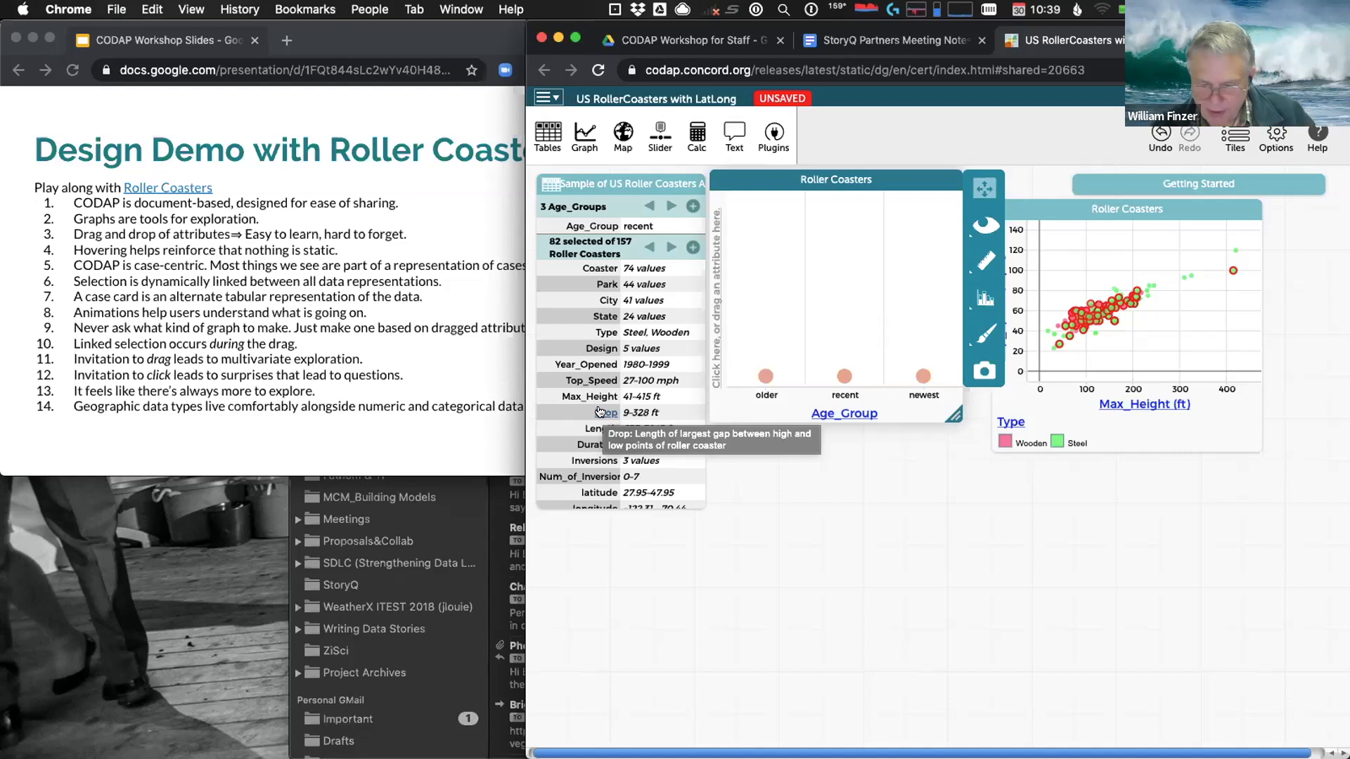
pyautogui.moveTo(599, 412); pyautogui.dragTo(710, 318)
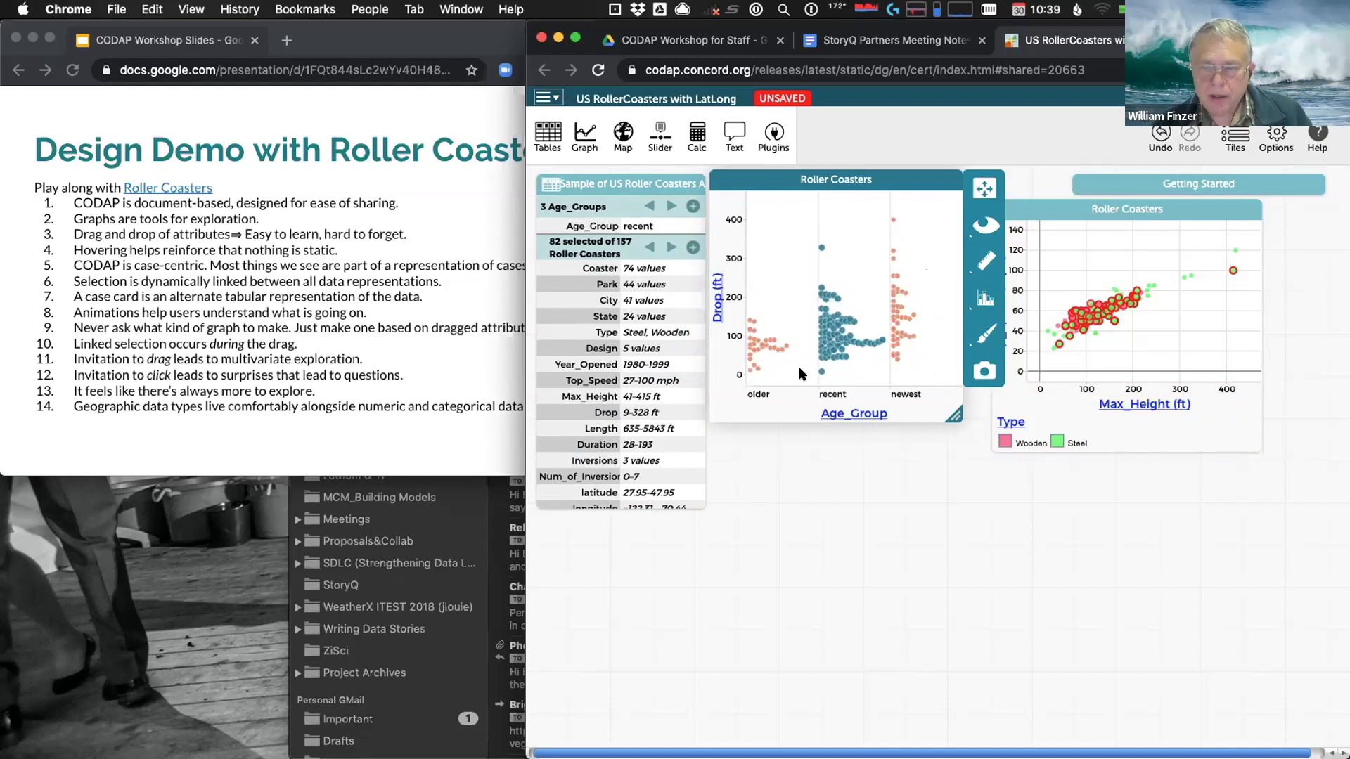
pyautogui.moveTo(840, 355)
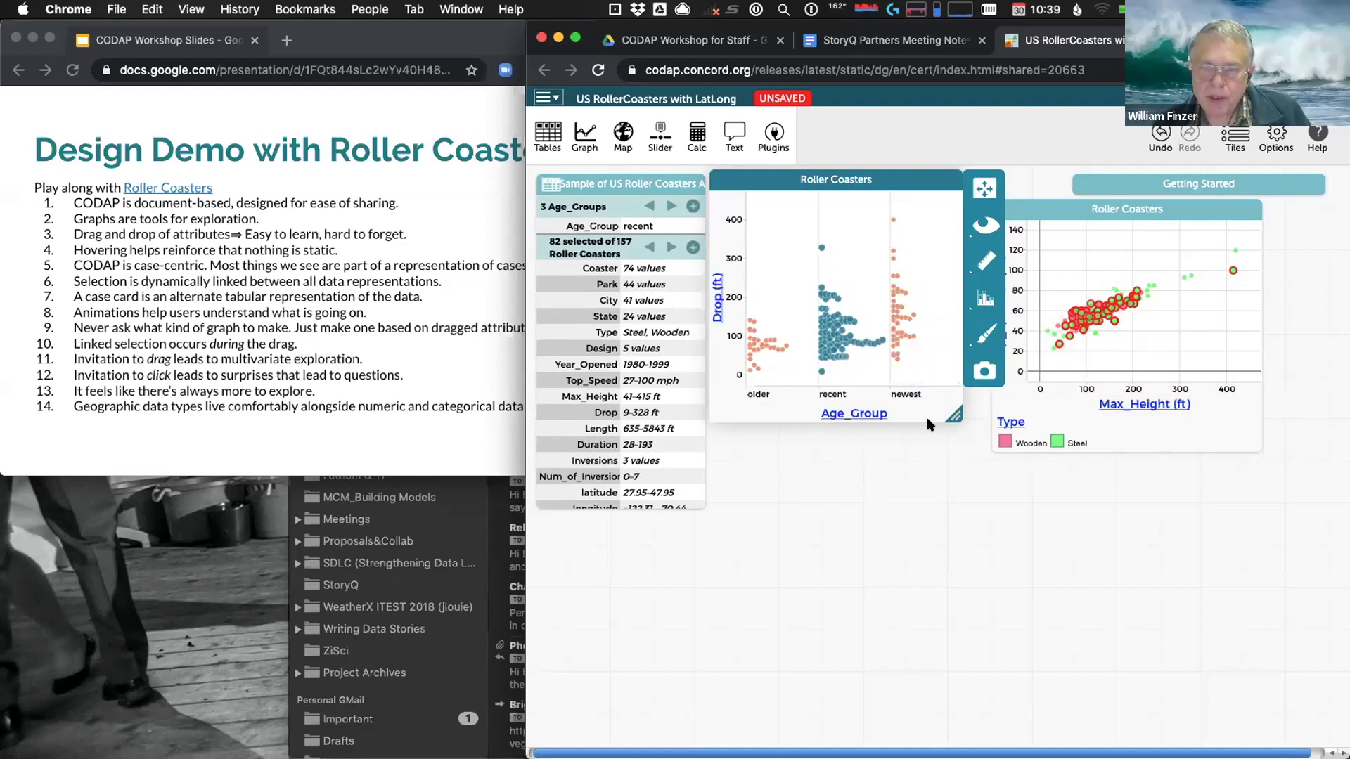
# Deselect the recent coasters and advance the workshop slide to bullet 15, 'Data are not flat.'
pyautogui.click(784, 365)
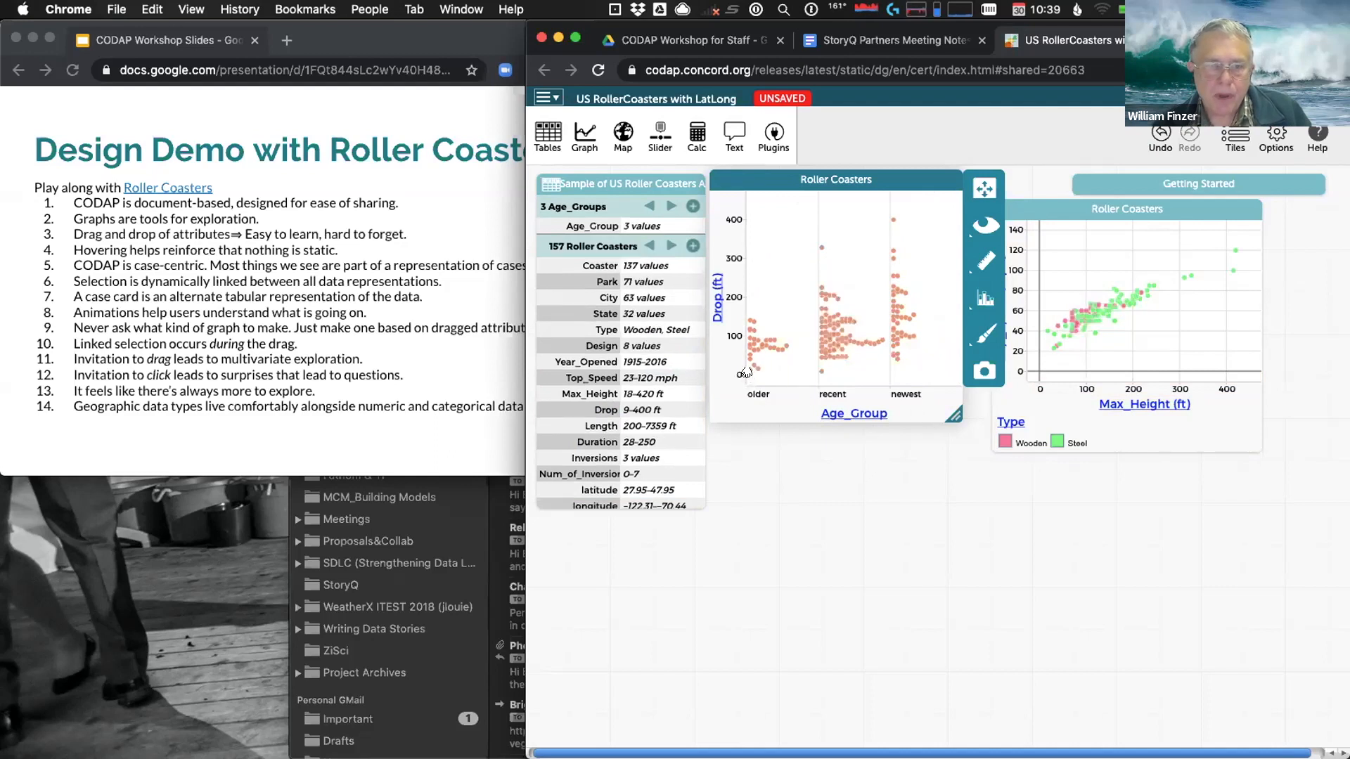
pyautogui.click(275, 419)
pyautogui.click(277, 424)
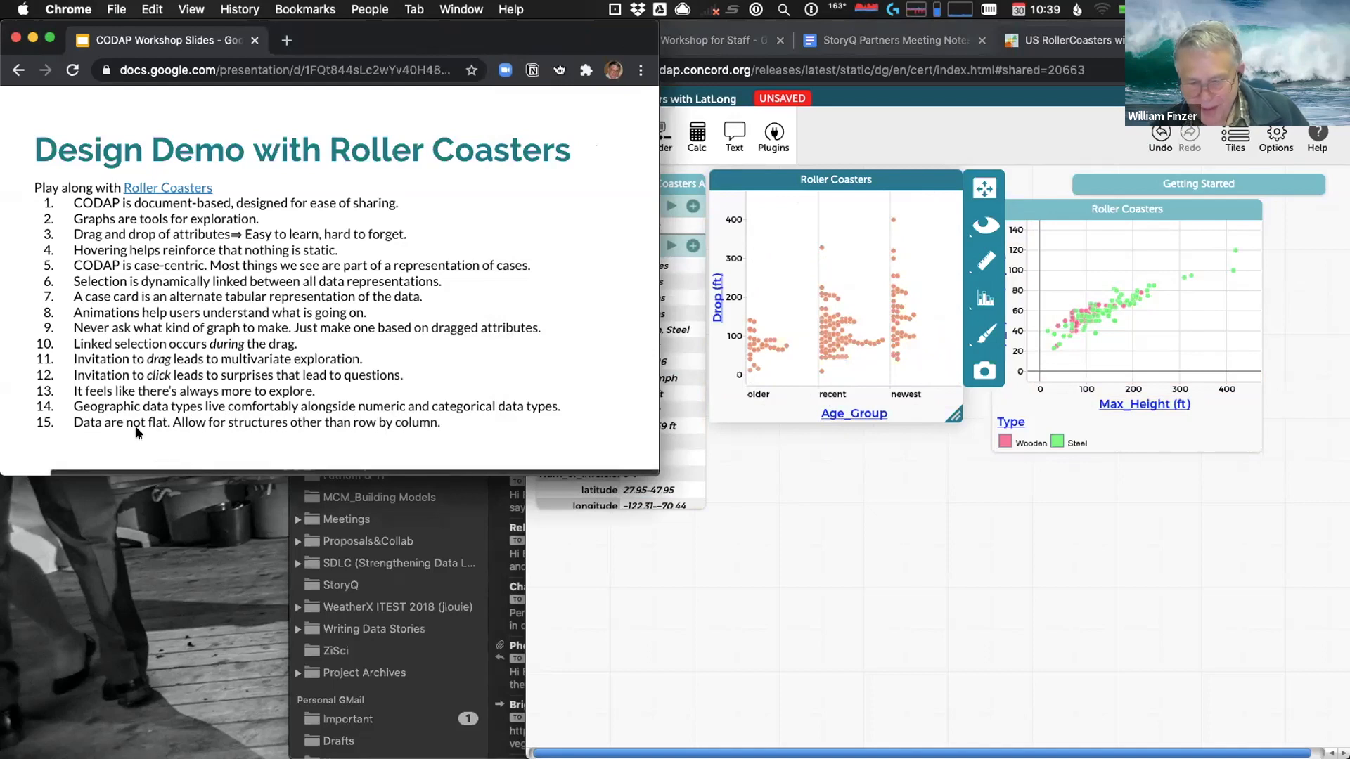
# Reveal slide bullet 16 about better animation, then put Drop on the CODAP graph's vertical axis
pyautogui.click(475, 425)
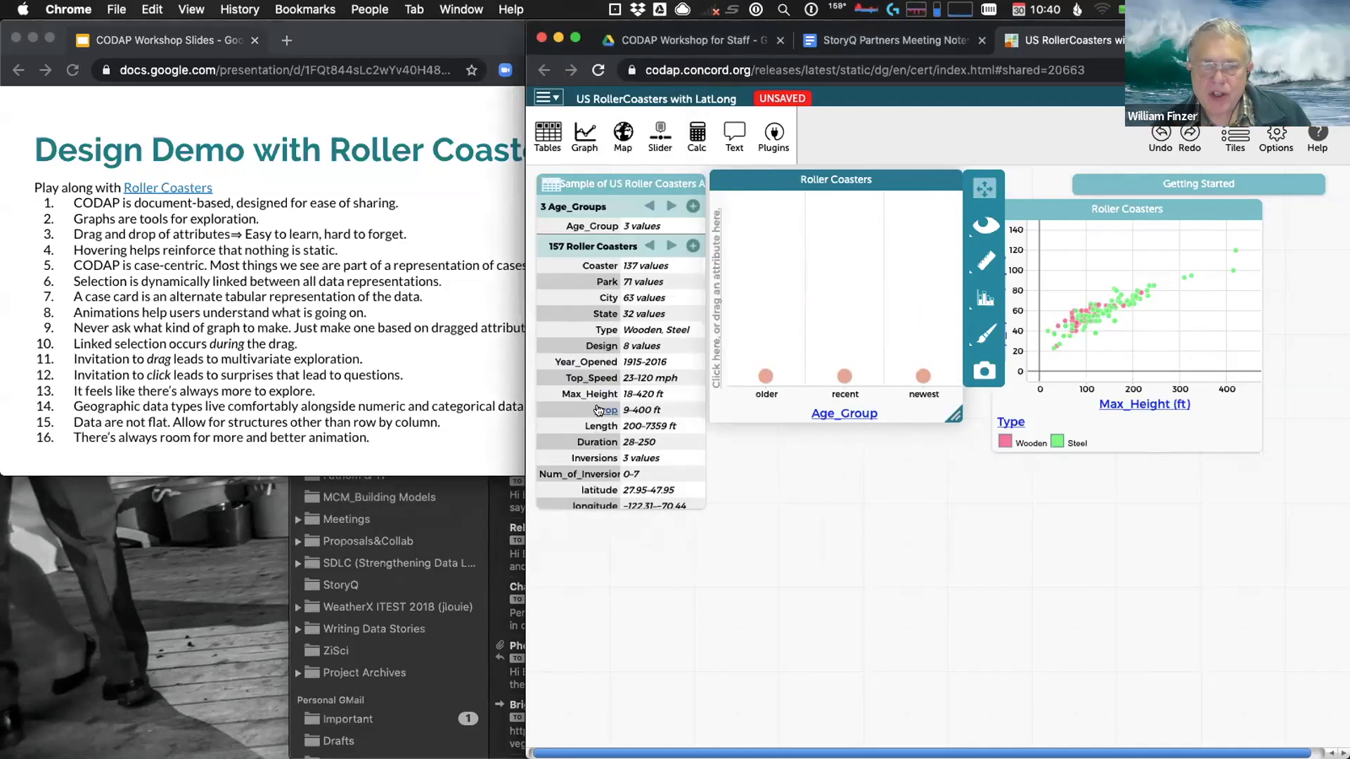
pyautogui.moveTo(598, 410); pyautogui.dragTo(714, 334)
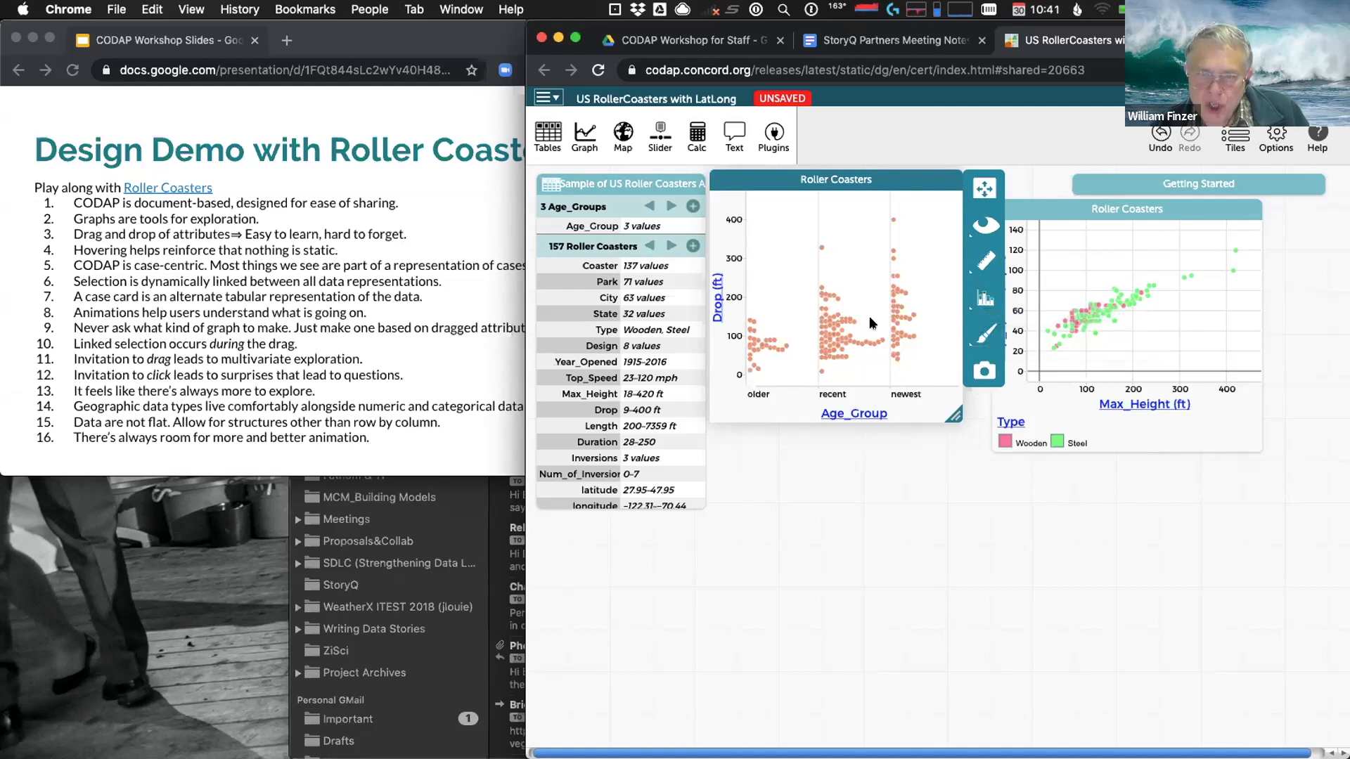
# Open the Drop by Age_Group graph's Measure panel listing Count, Mean, Median and Box Plot
pyautogui.click(984, 260)
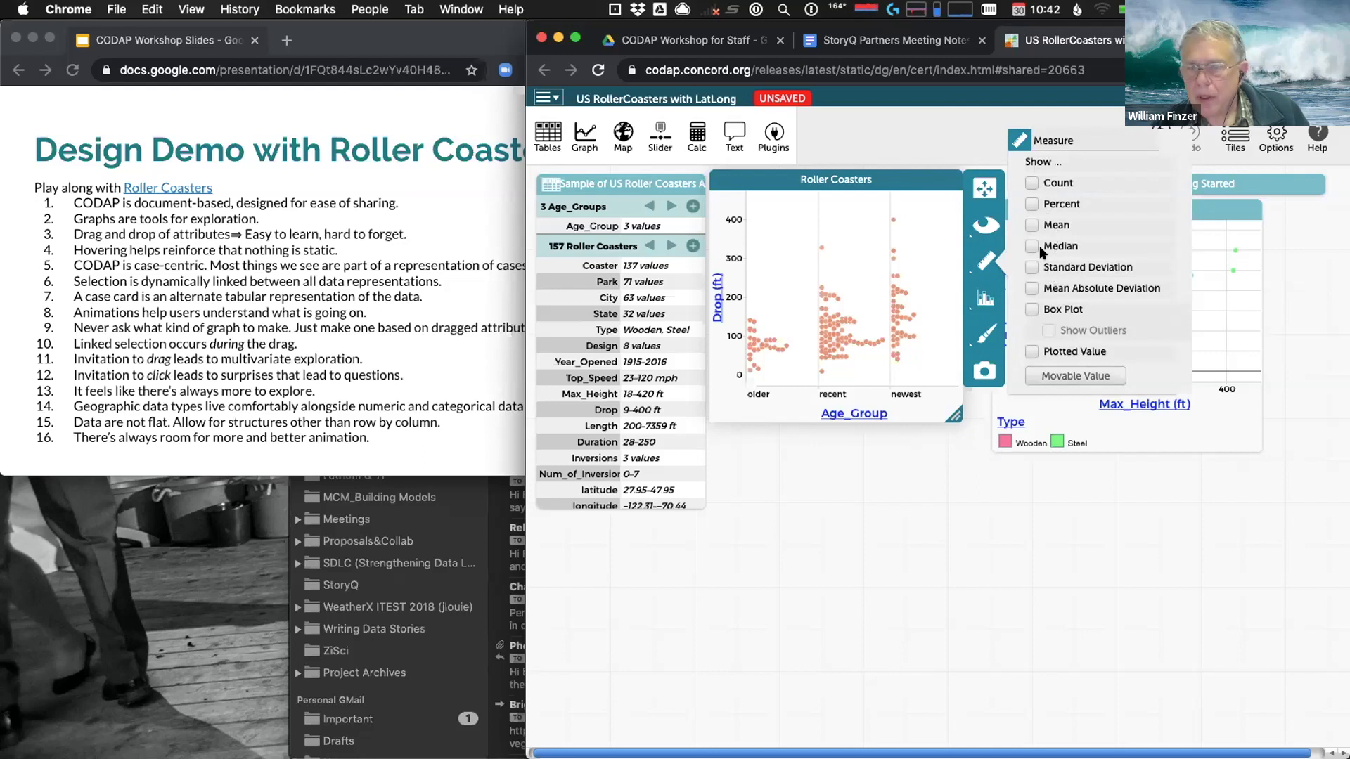
# Turn on Mean and read the mean Drop lines: 77 older, 112 recent, 157 newest
pyautogui.click(1032, 225)
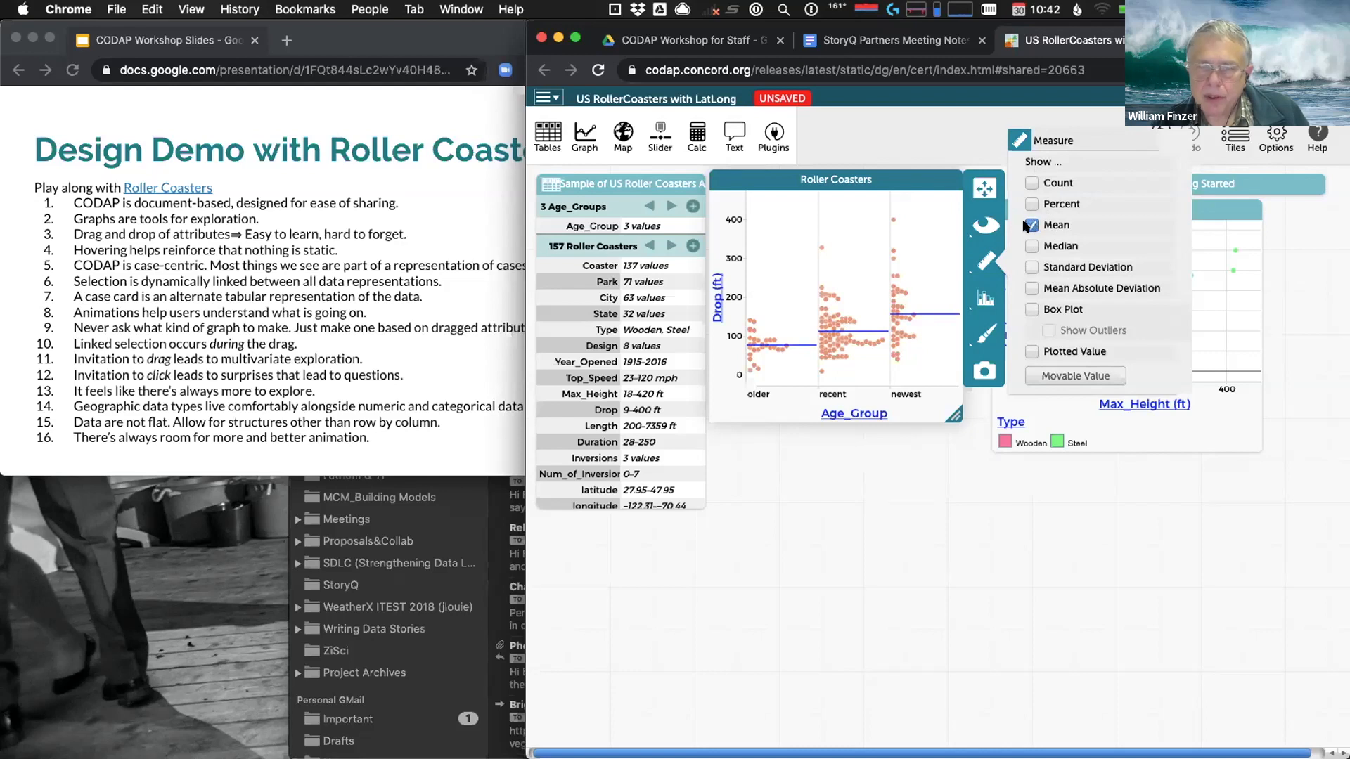
pyautogui.moveTo(795, 344)
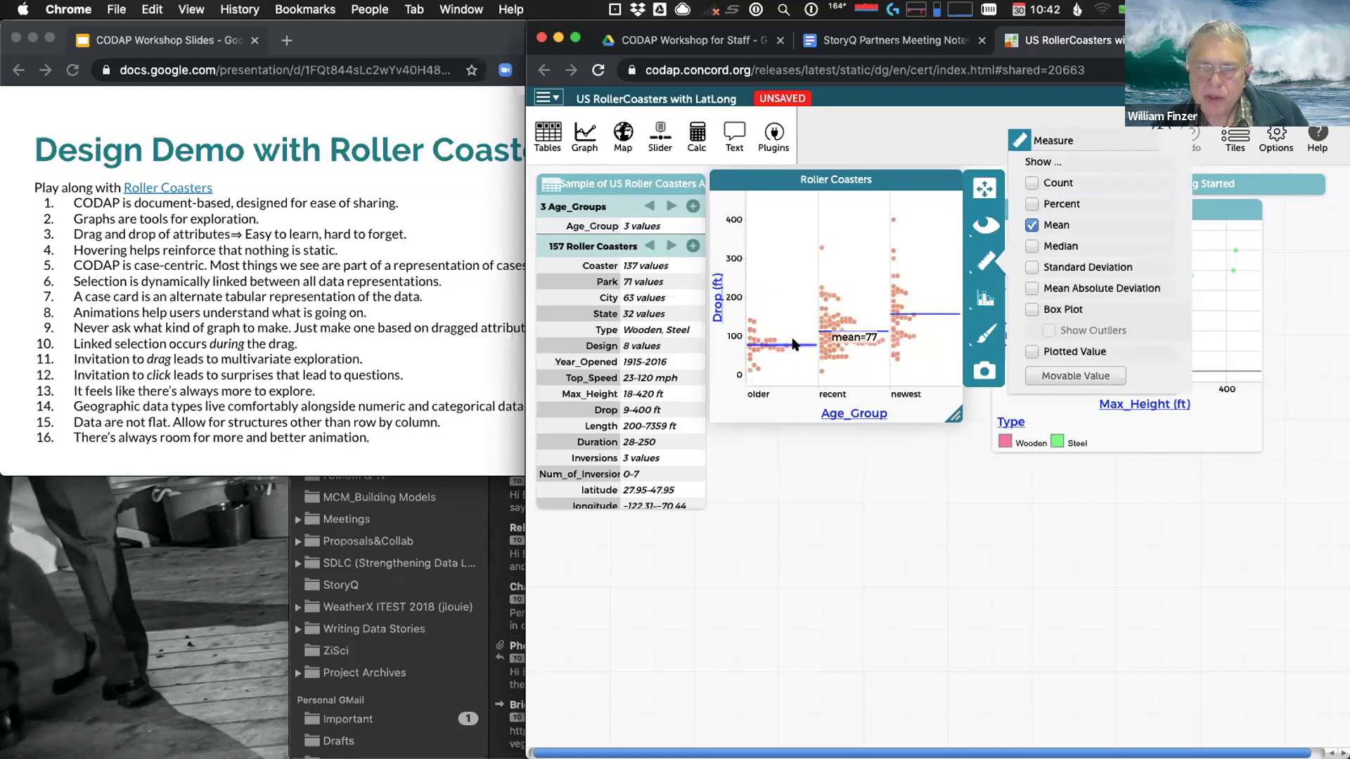
pyautogui.moveTo(846, 331)
pyautogui.moveTo(926, 316)
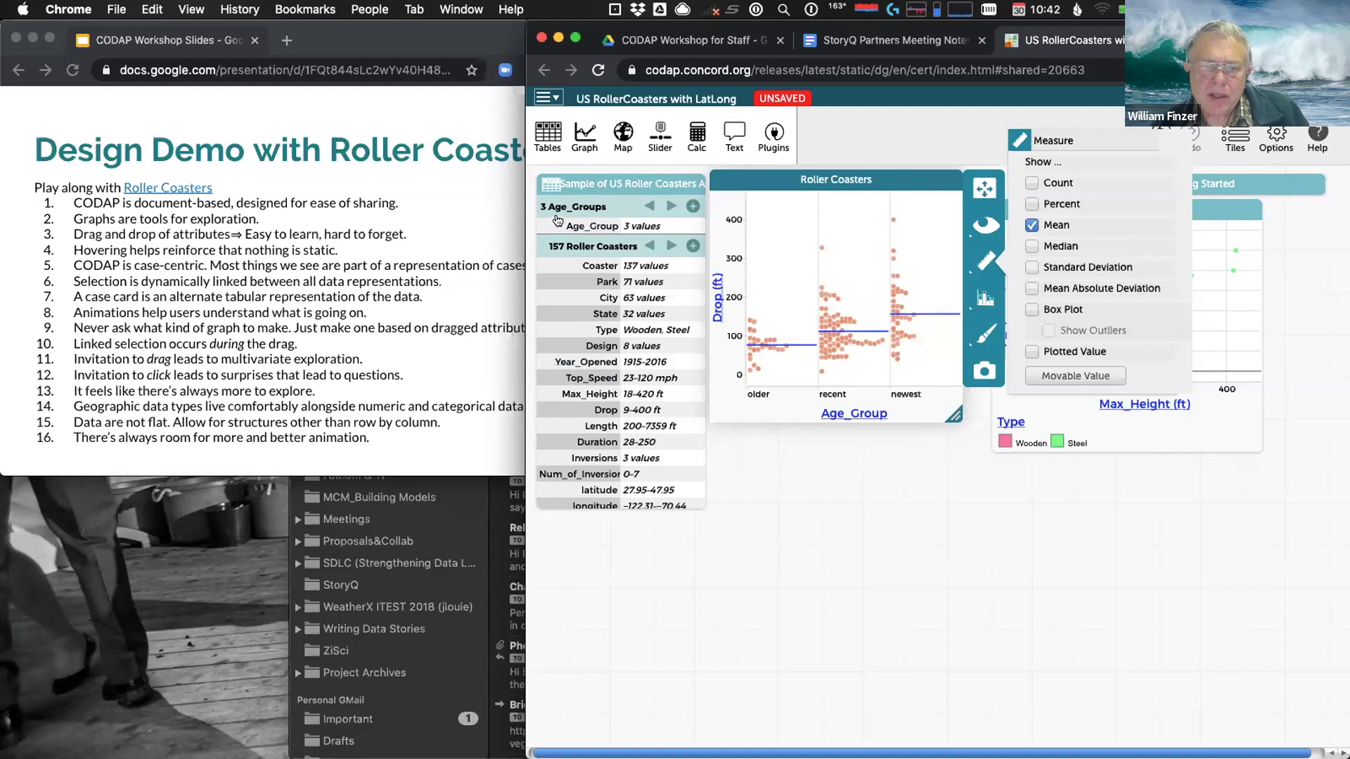
# Close the measure options and add a meanDrop attribute to the Age_Groups collection
pyautogui.click(589, 219)
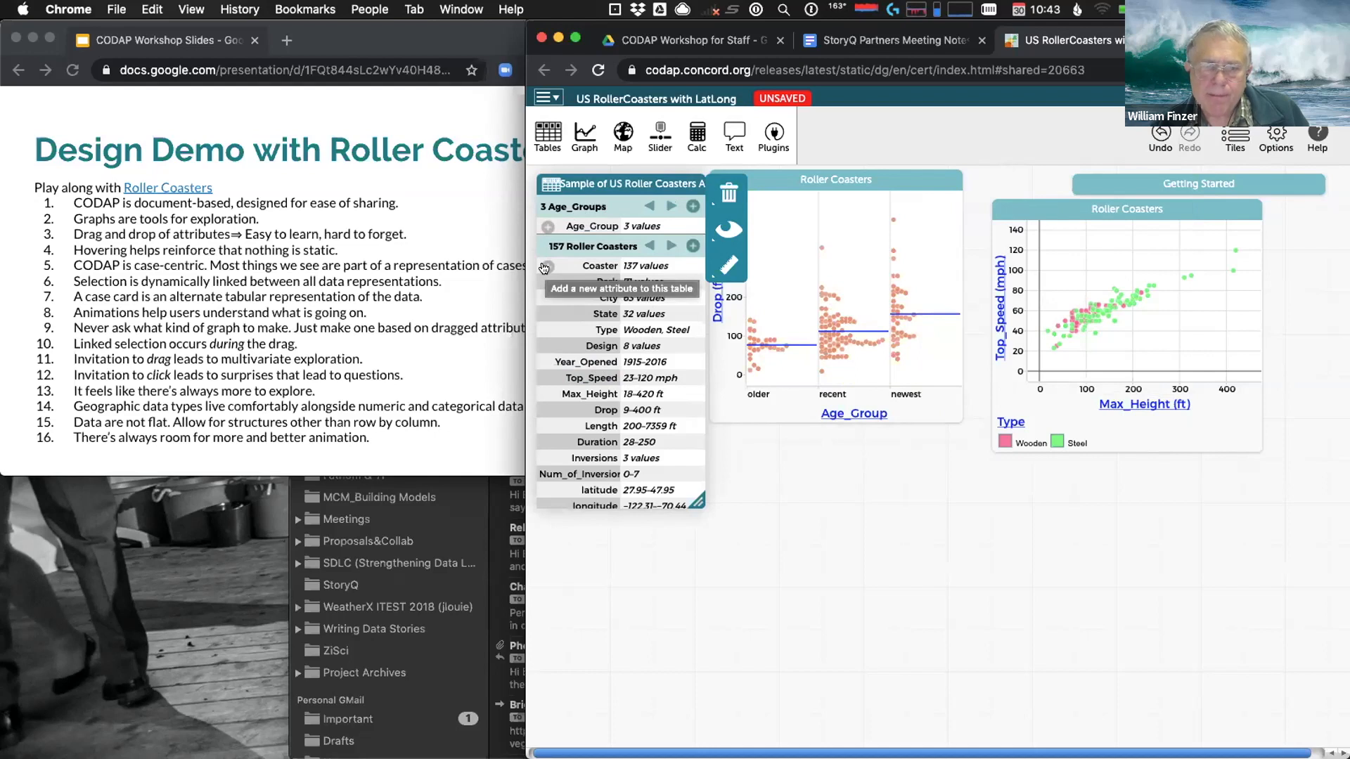
pyautogui.click(547, 228)
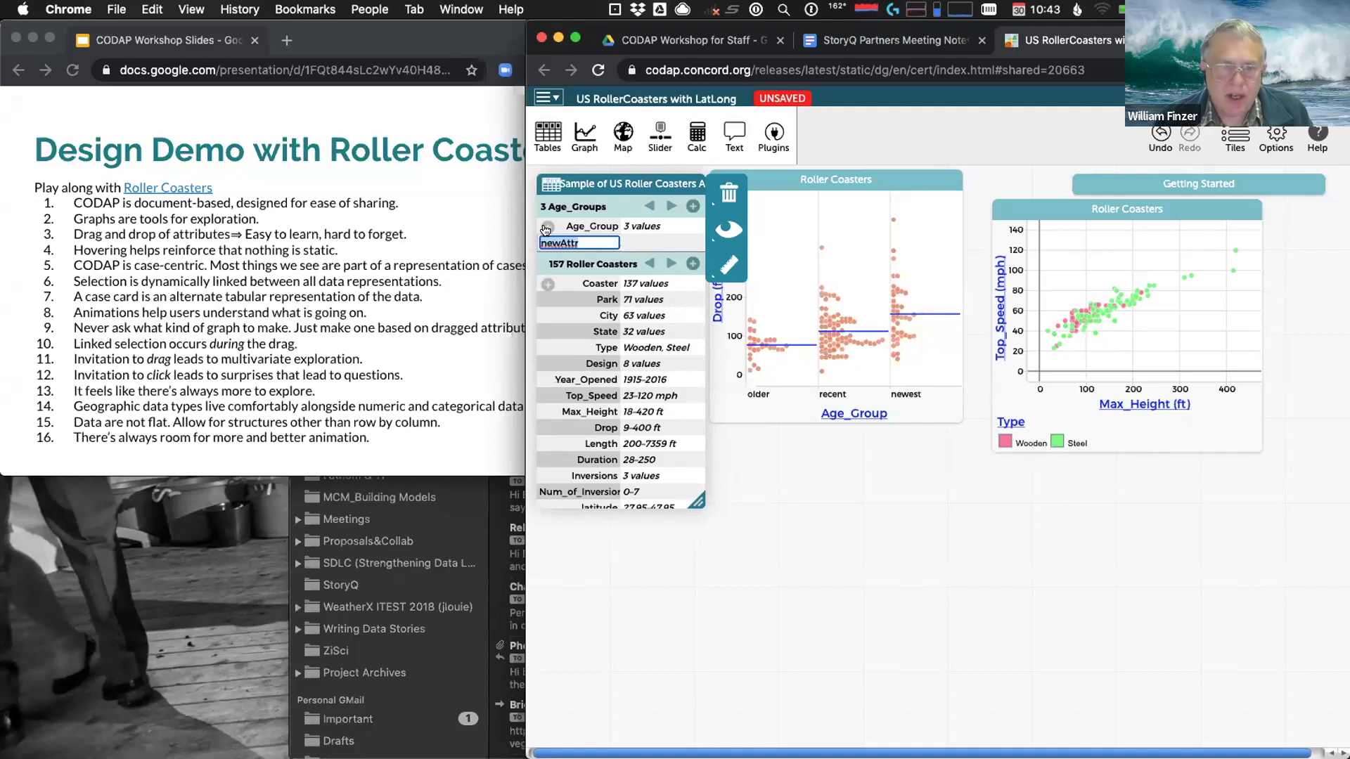
pyautogui.write('mean')
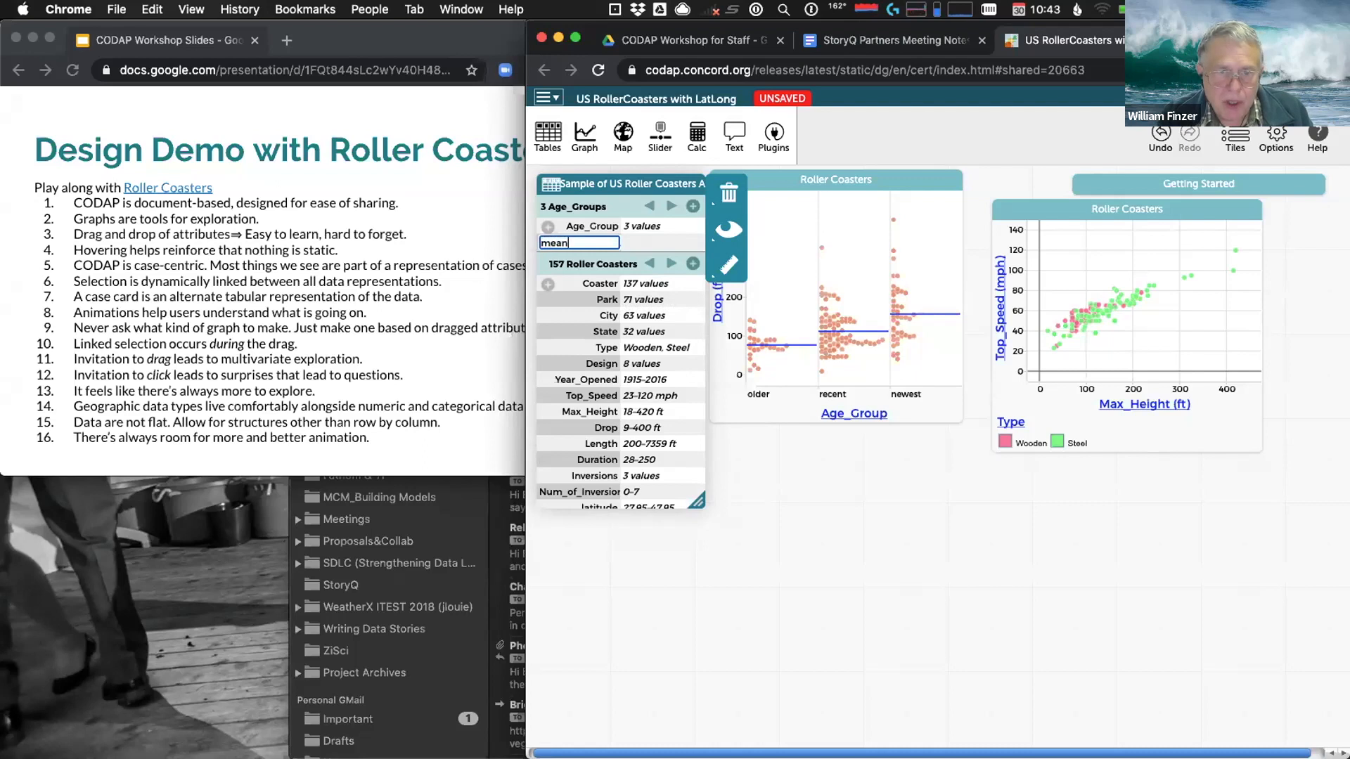
pyautogui.write('Drop')
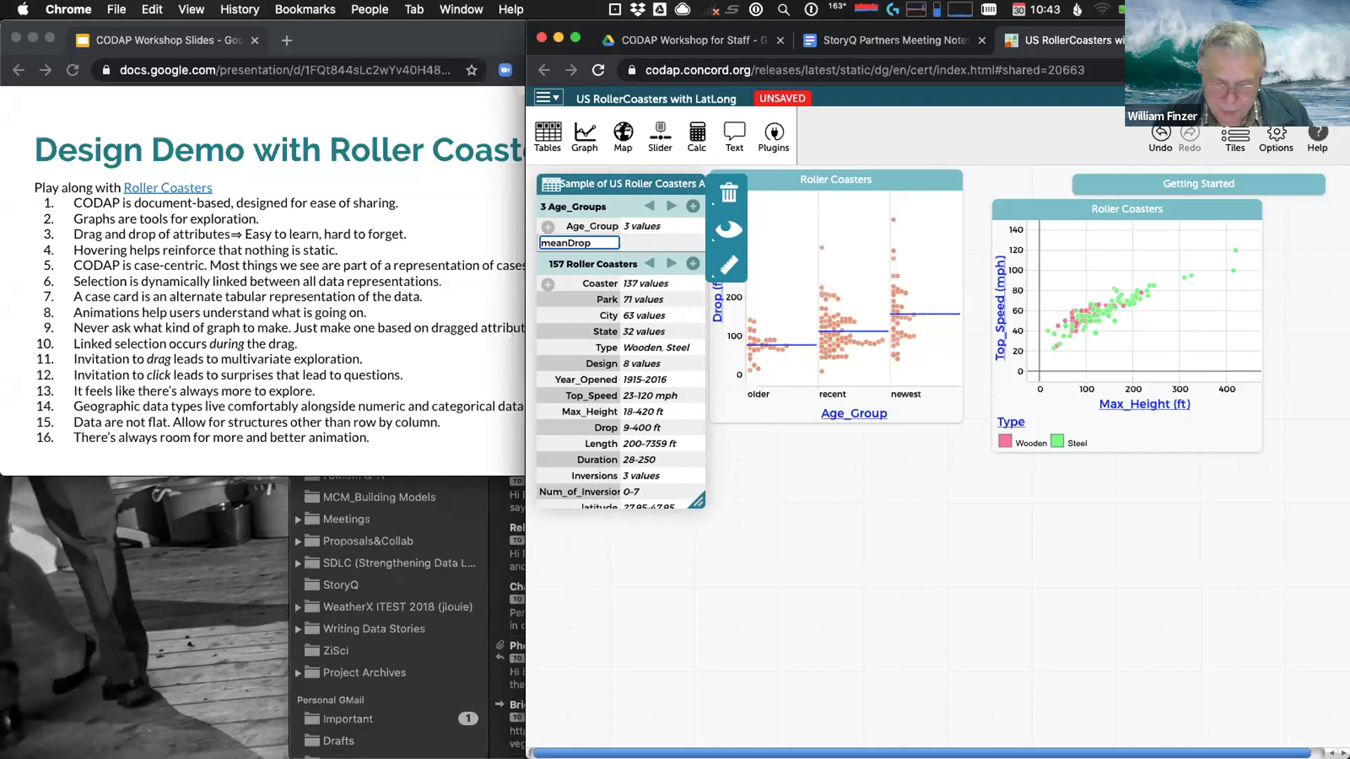
pyautogui.press('Return')
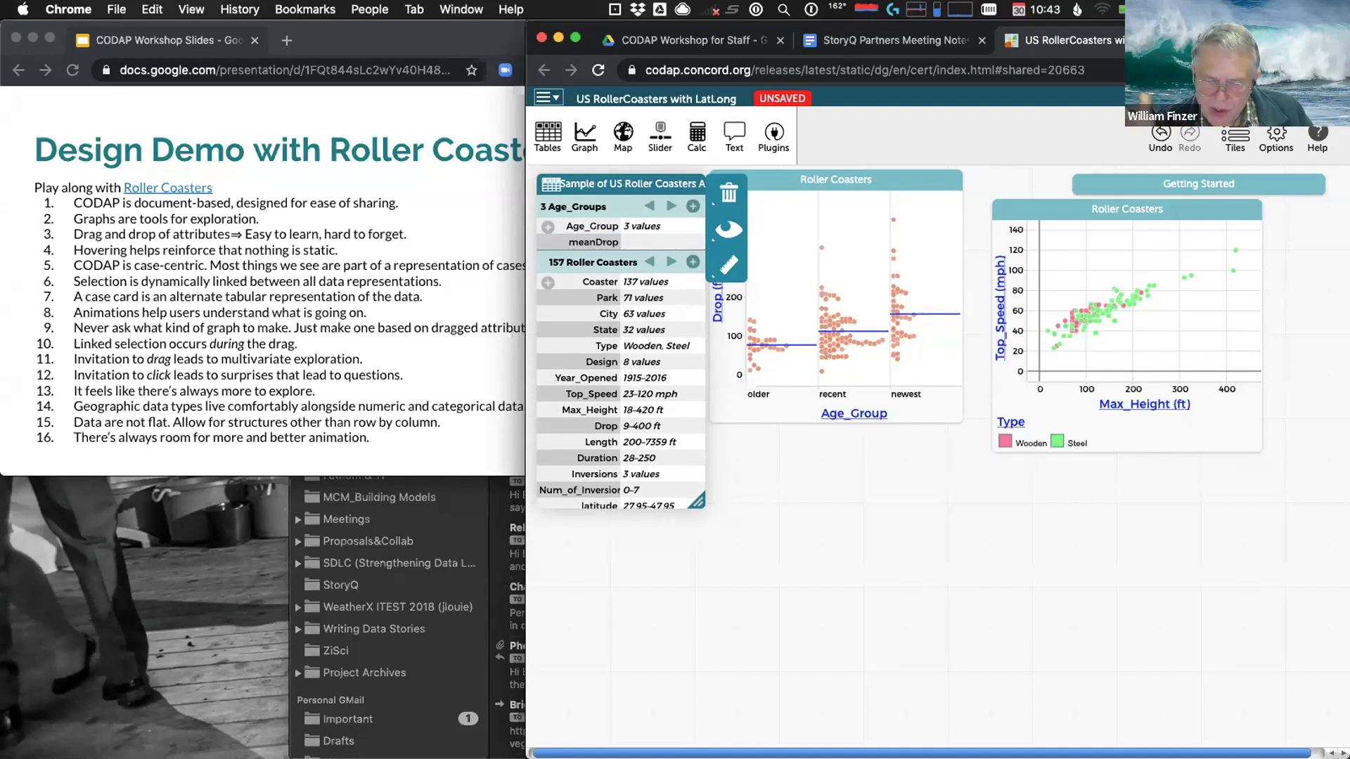
# Open meanDrop's formula editor, clear the stray text, and list the function categories
pyautogui.rightClick(586, 245)
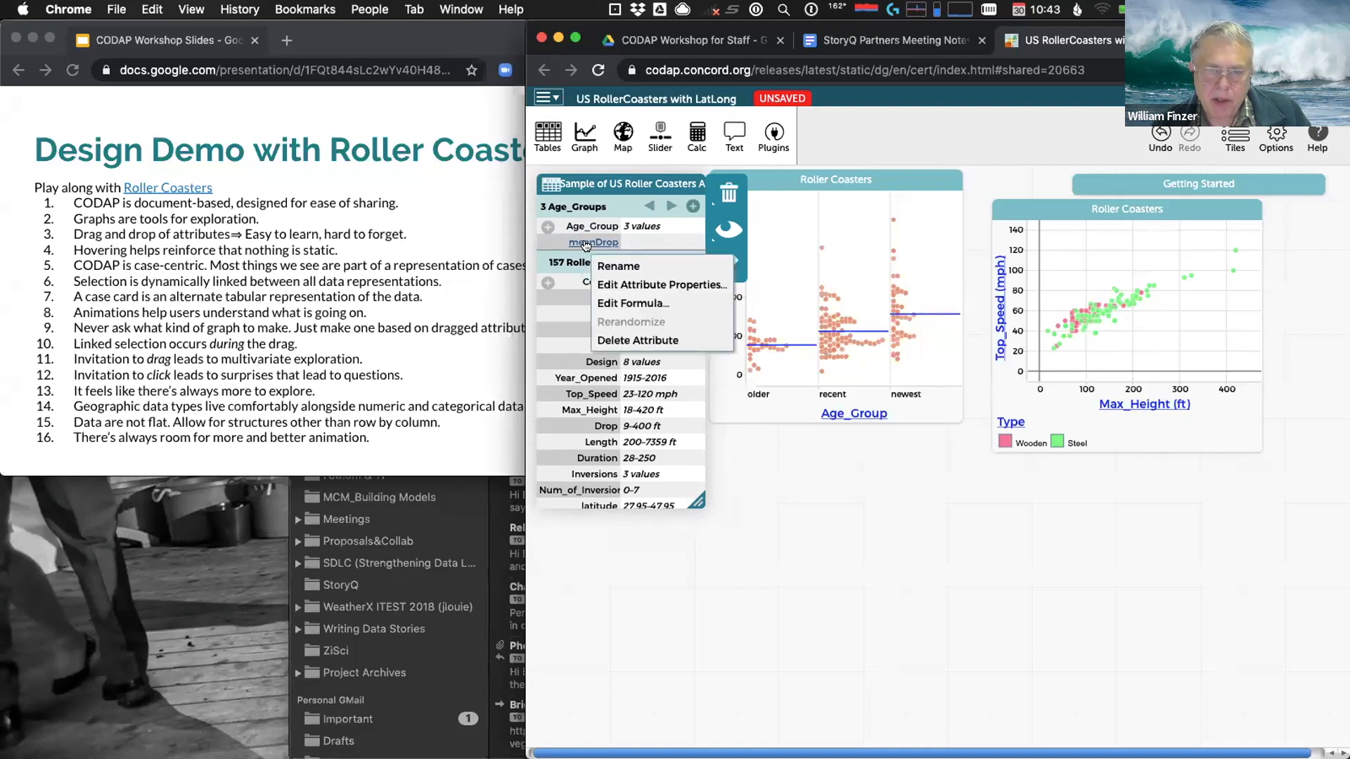
pyautogui.click(605, 303)
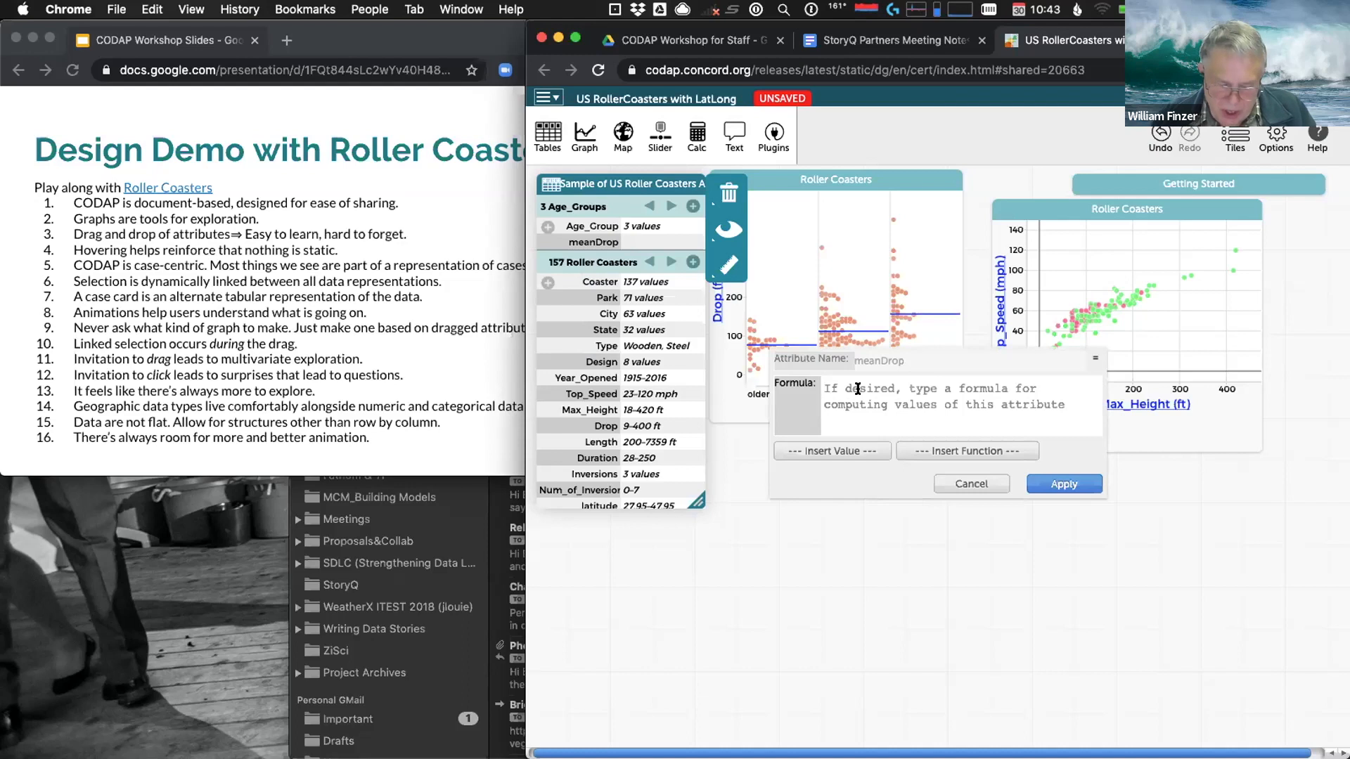
pyautogui.write('me')
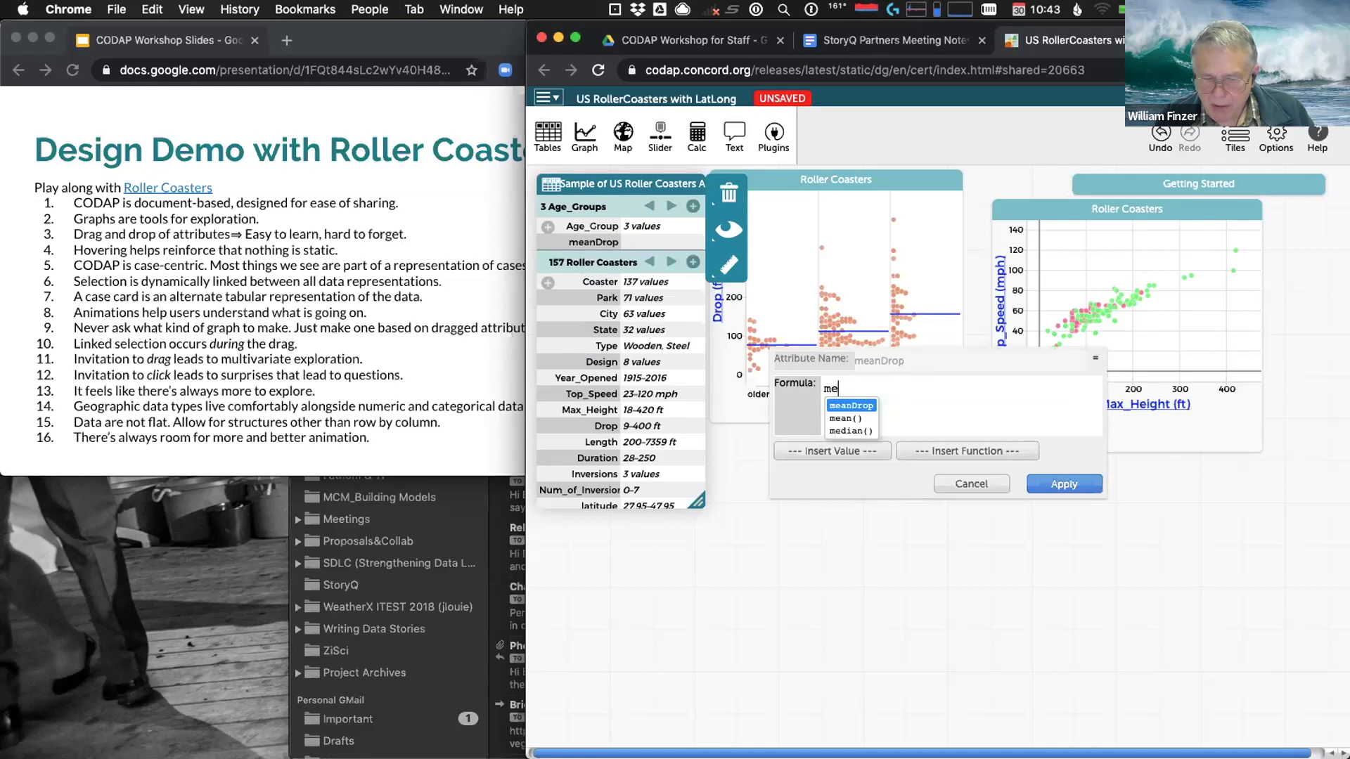
pyautogui.press('BackSpace')
pyautogui.press('BackSpace')
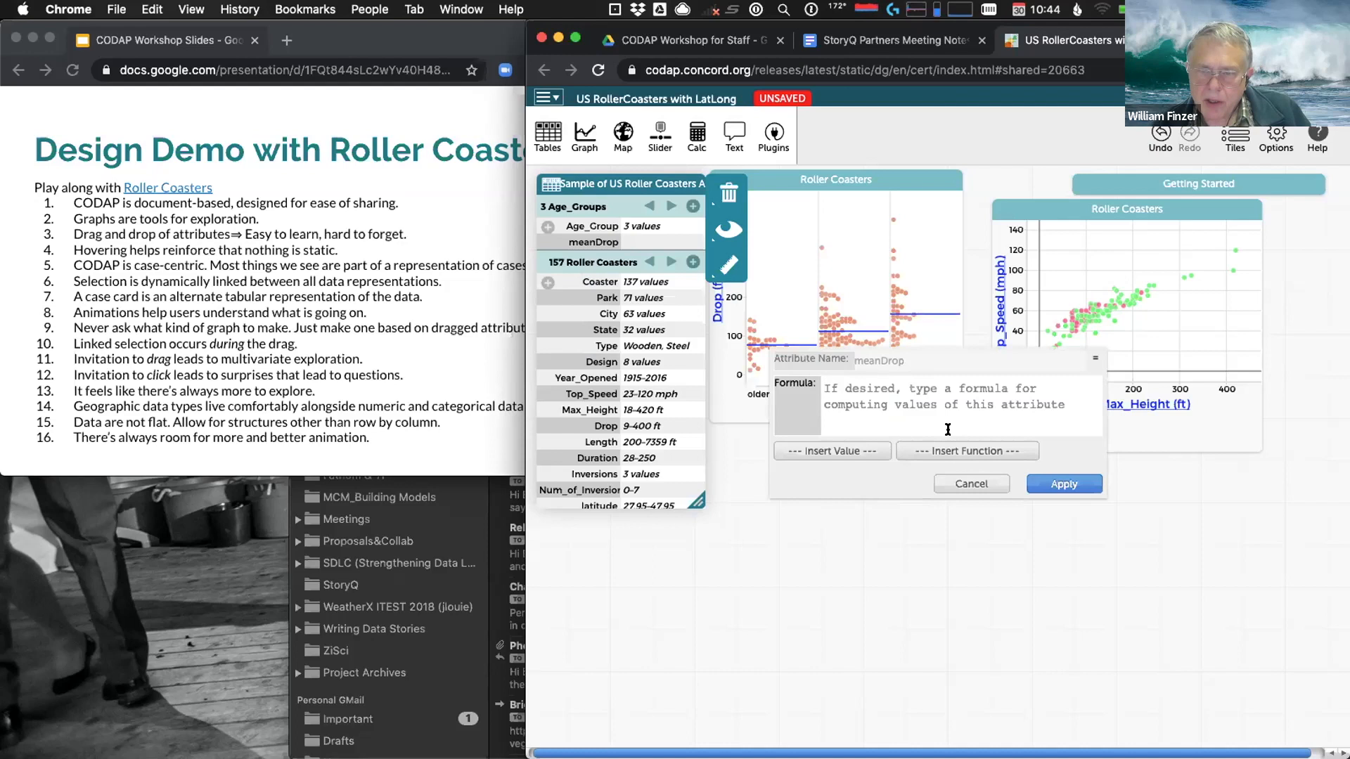
pyautogui.click(950, 451)
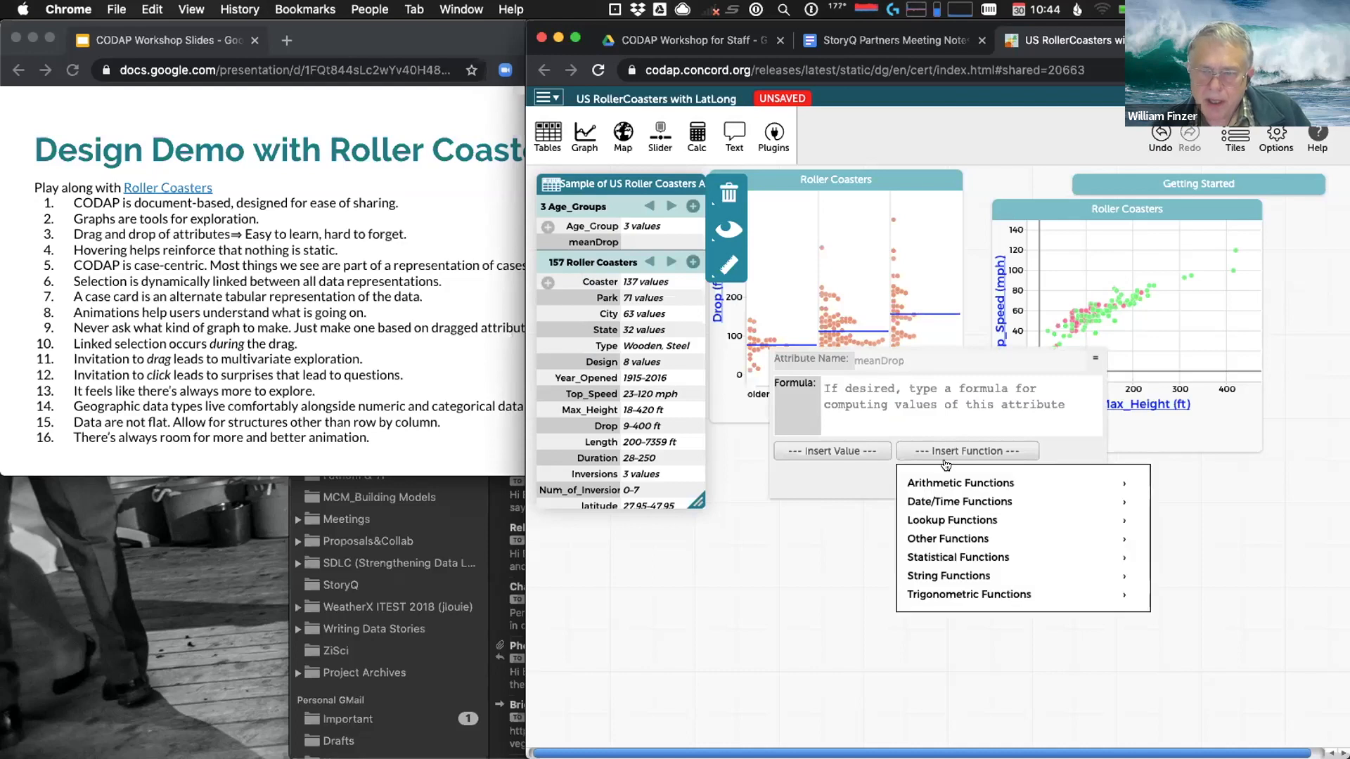
# Show the help description for the Statistical Functions mean entry, briefly checking the slides
pyautogui.click(948, 558)
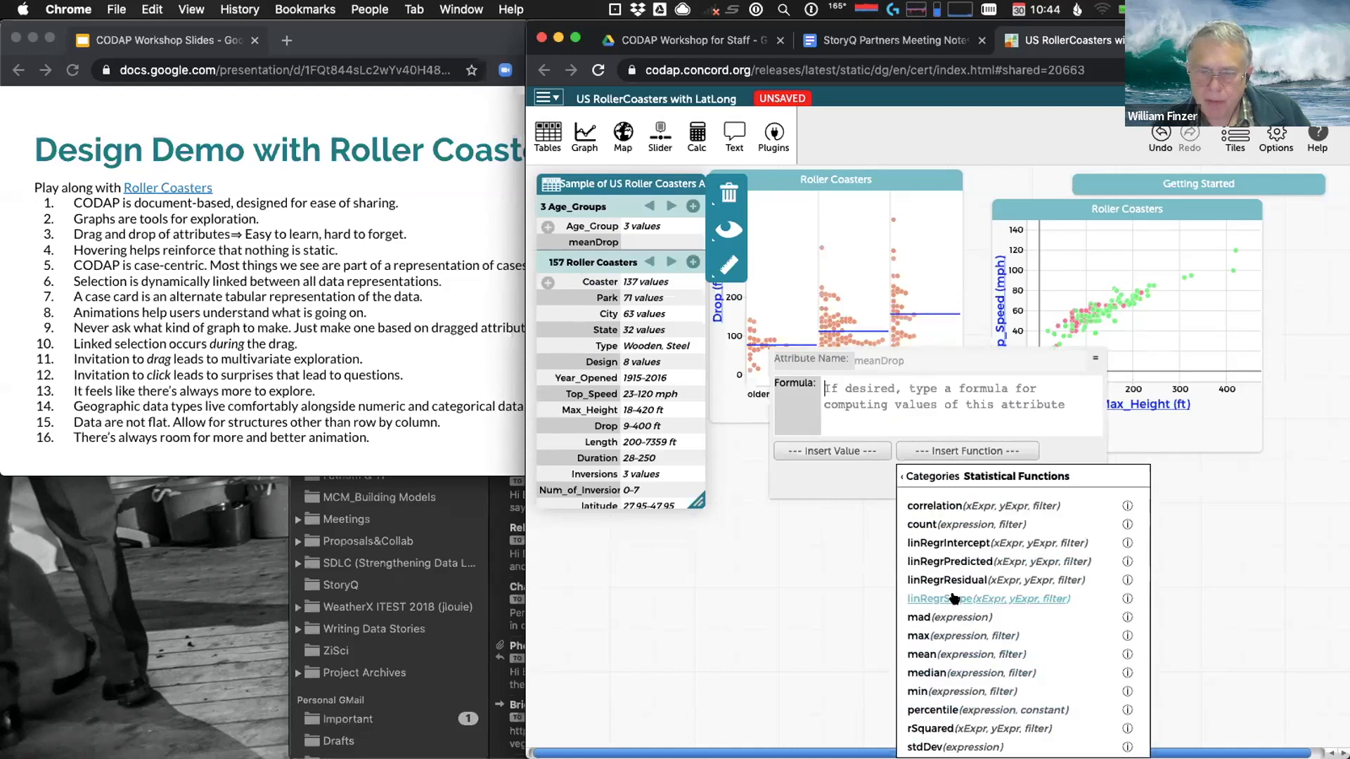
pyautogui.moveTo(1128, 656)
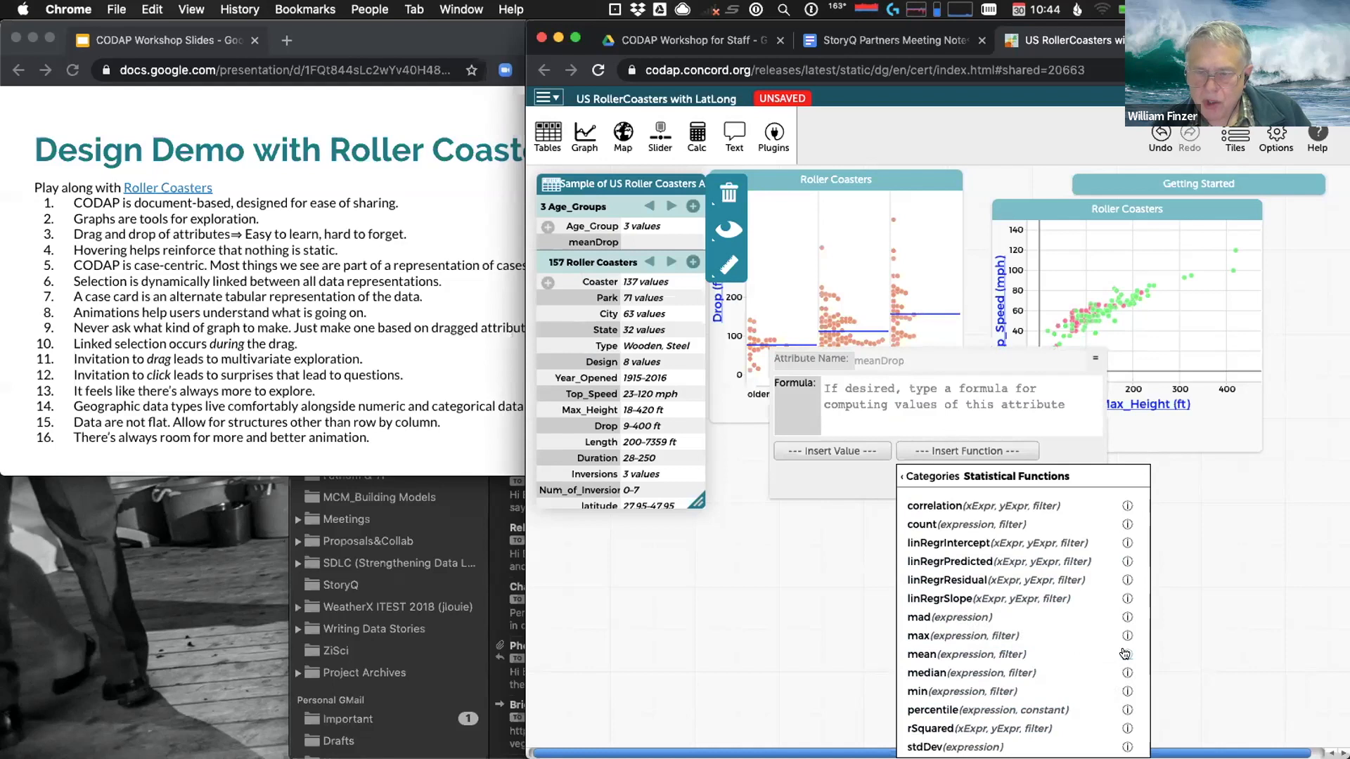
pyautogui.click(1127, 654)
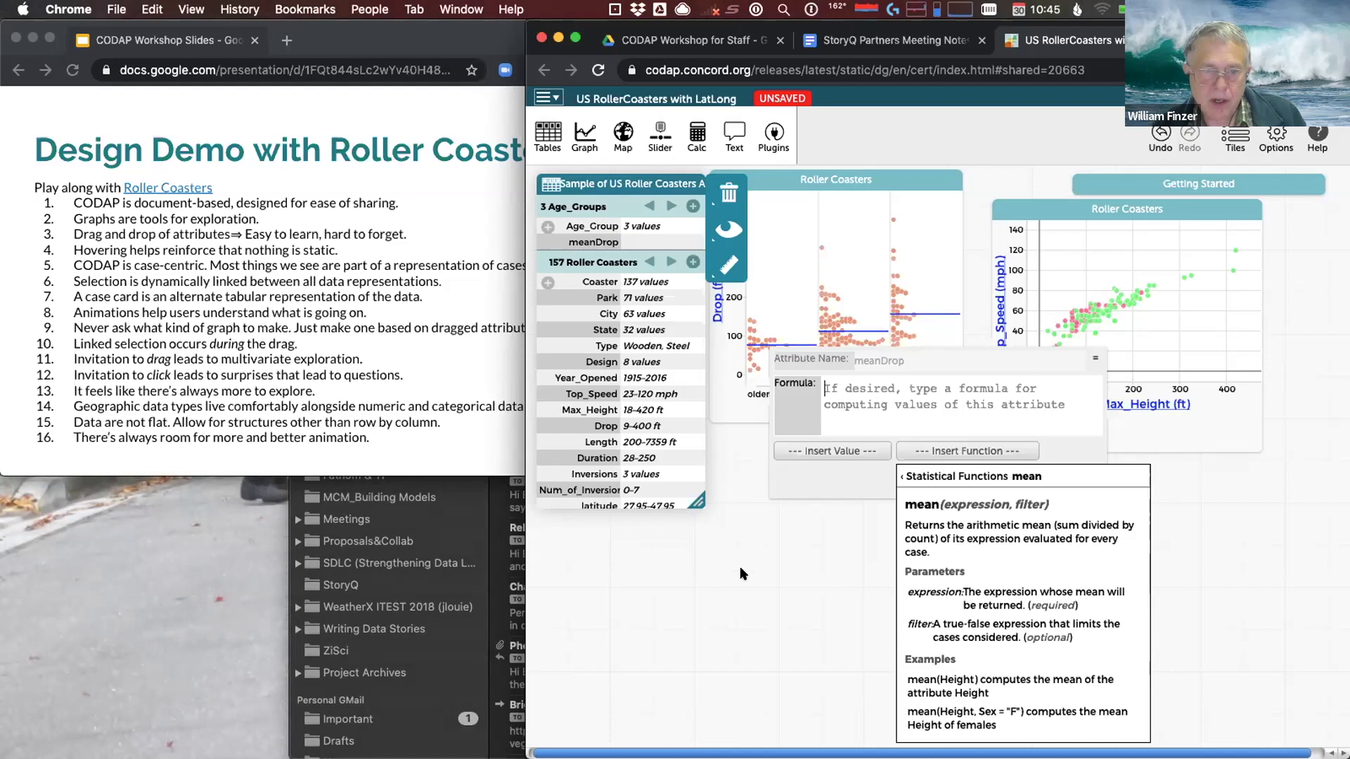
pyautogui.click(518, 369)
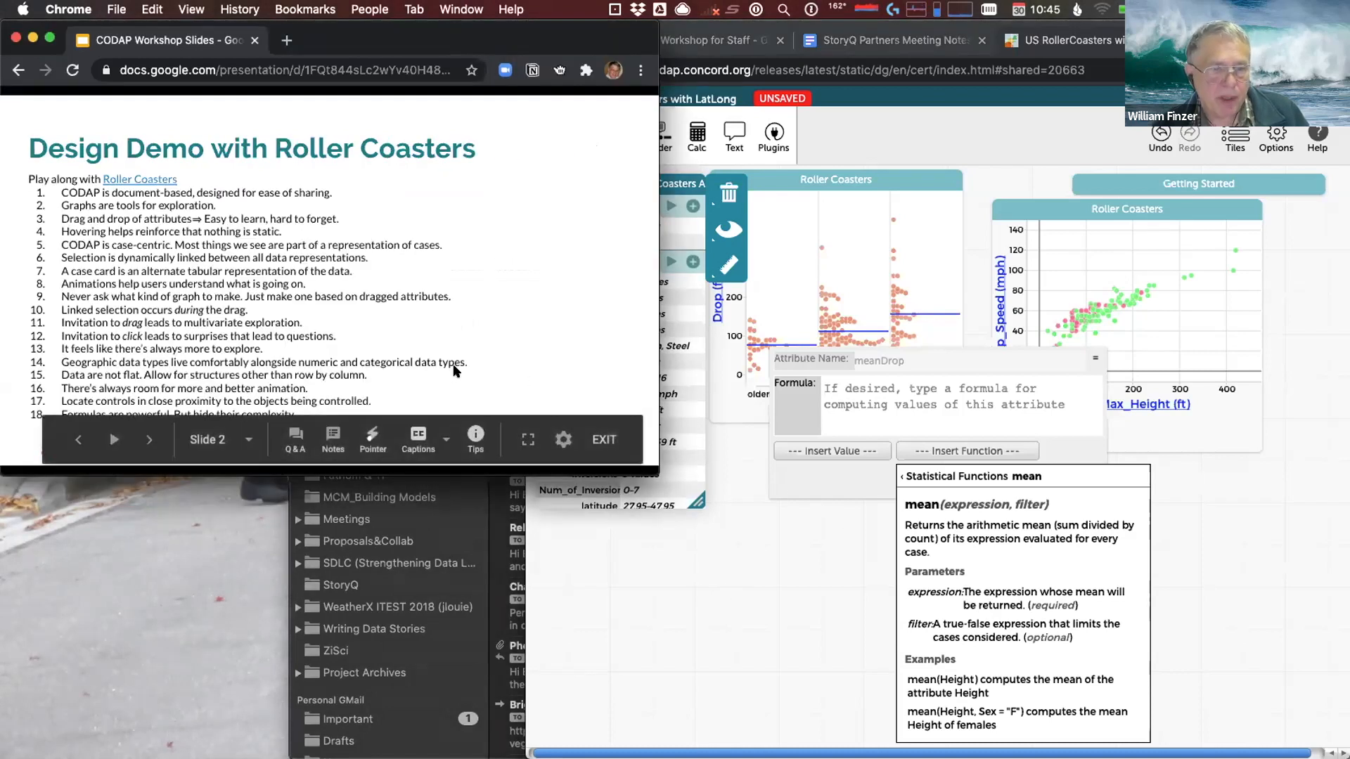
pyautogui.click(797, 551)
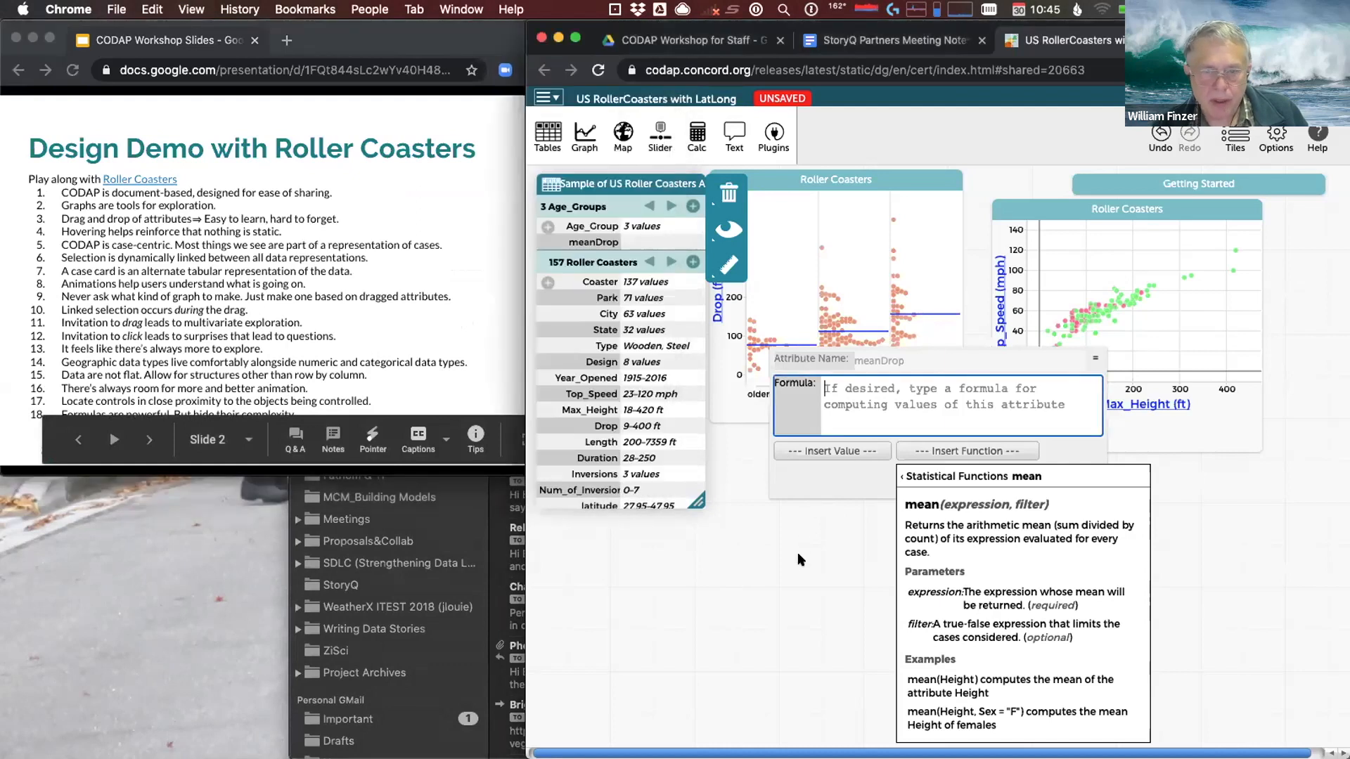
# Enter the formula mean(Drop) for meanDrop, browsing the attribute list without inserting anything
pyautogui.click(950, 504)
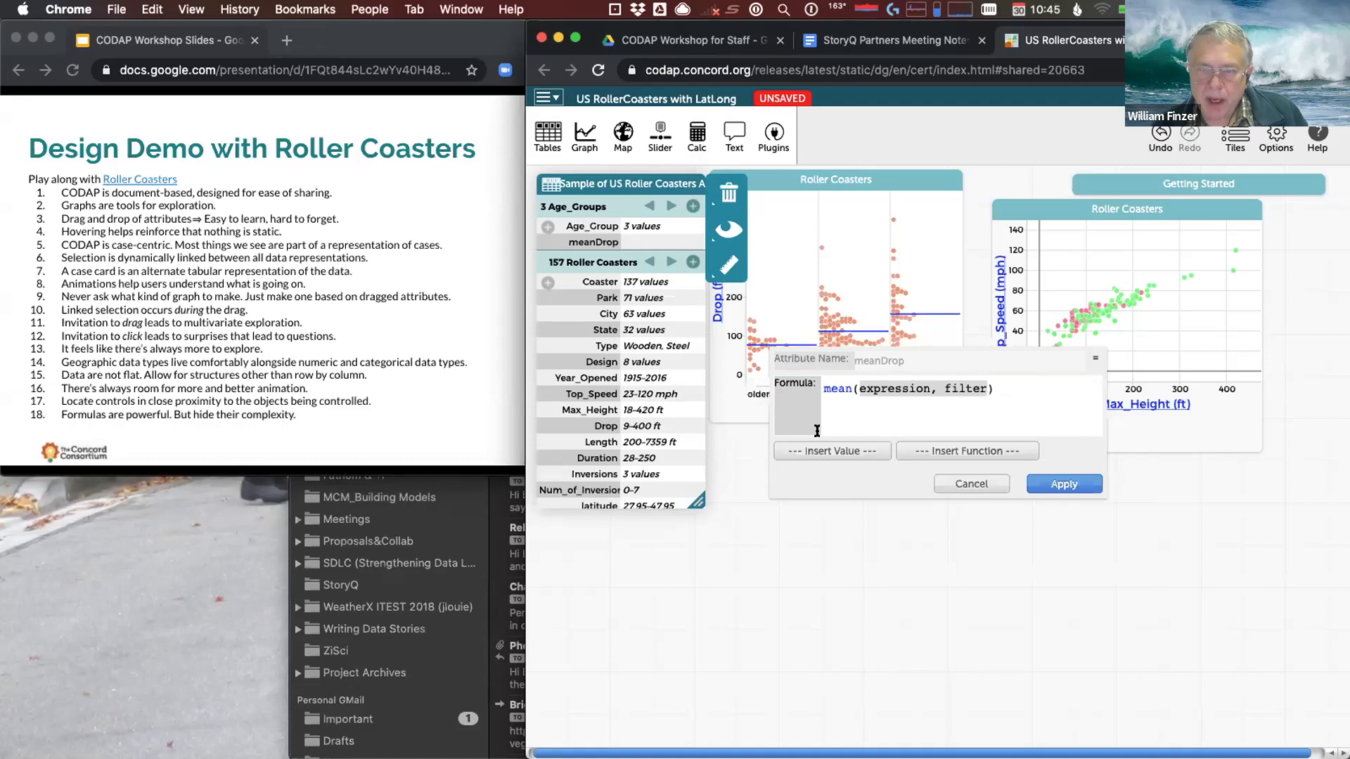
pyautogui.moveTo(856, 385); pyautogui.dragTo(986, 387)
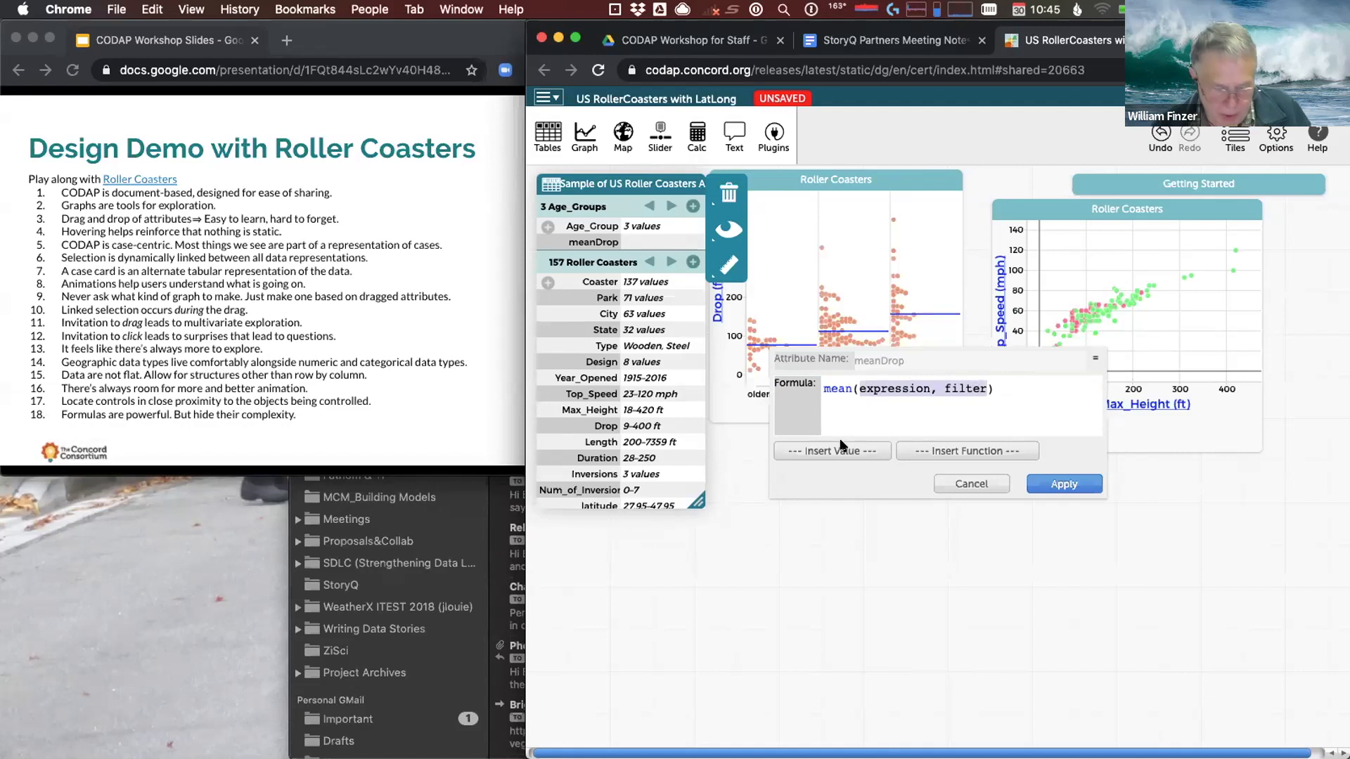
pyautogui.write('Dr')
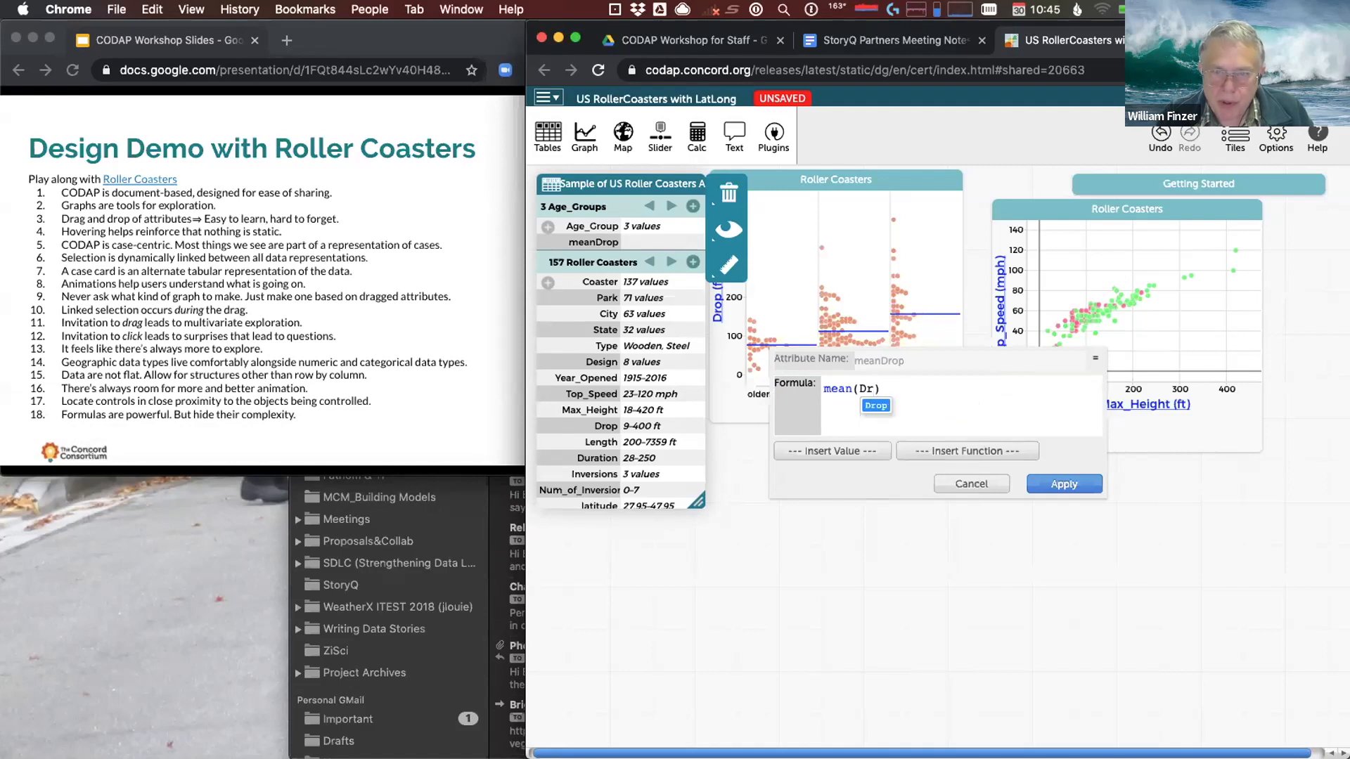
pyautogui.press('Return')
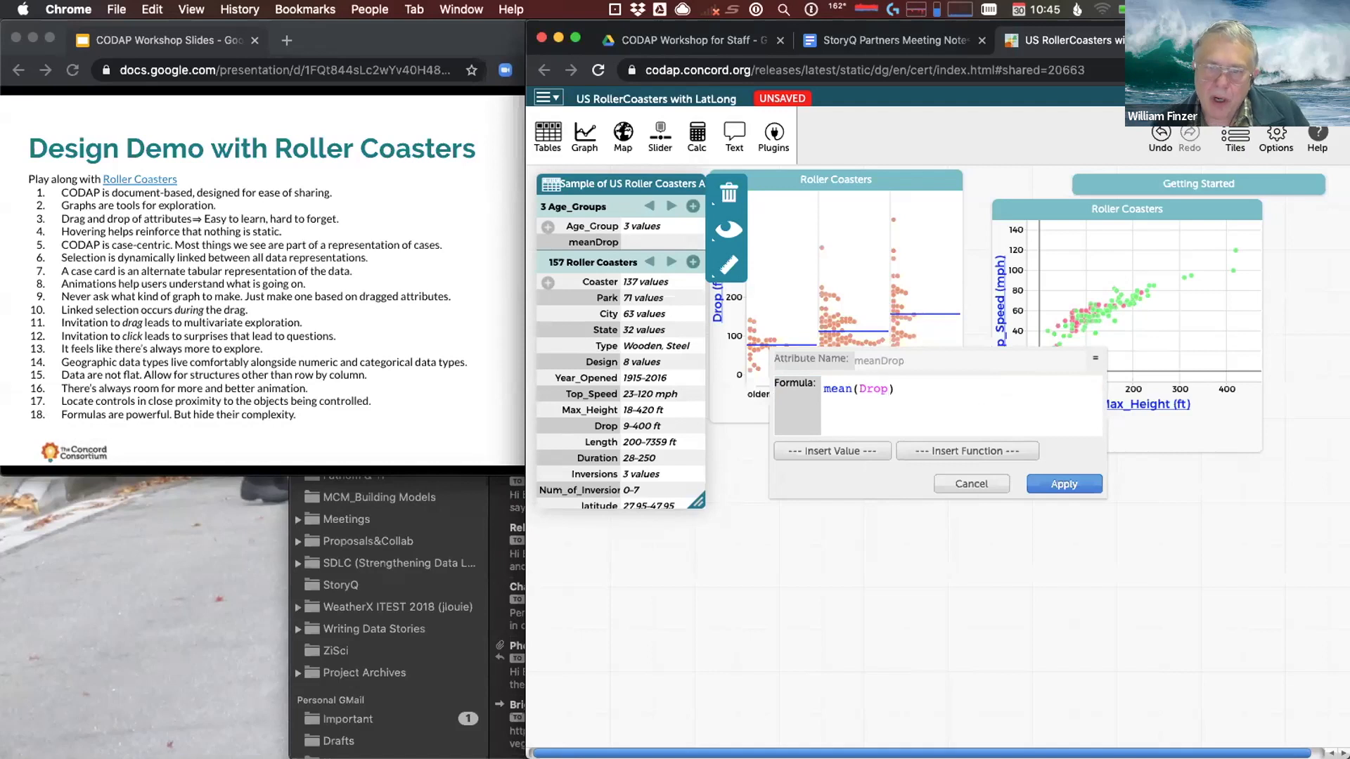
pyautogui.click(818, 450)
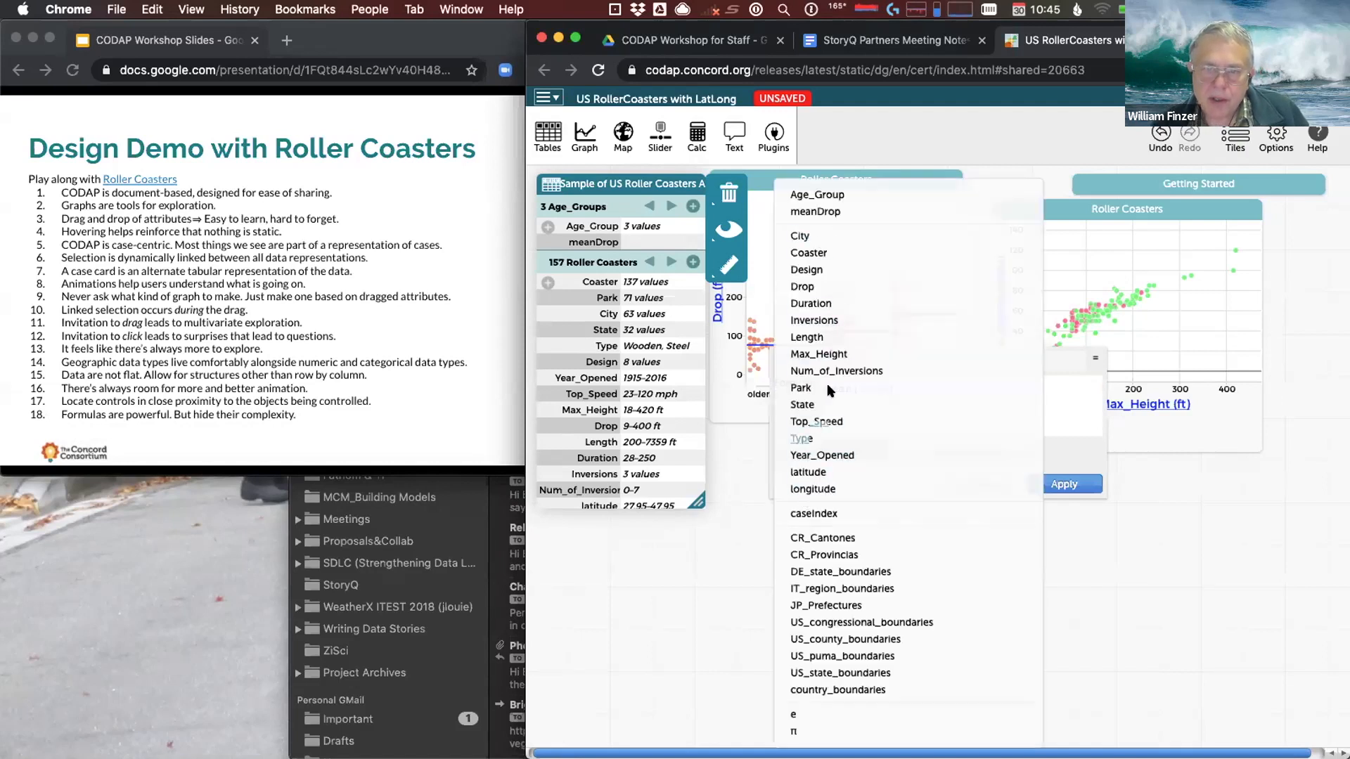
pyautogui.click(1143, 555)
# Apply the formula, check meanDrop per group (76.97, 112.47, 156.84), and view as a case table
pyautogui.click(1064, 485)
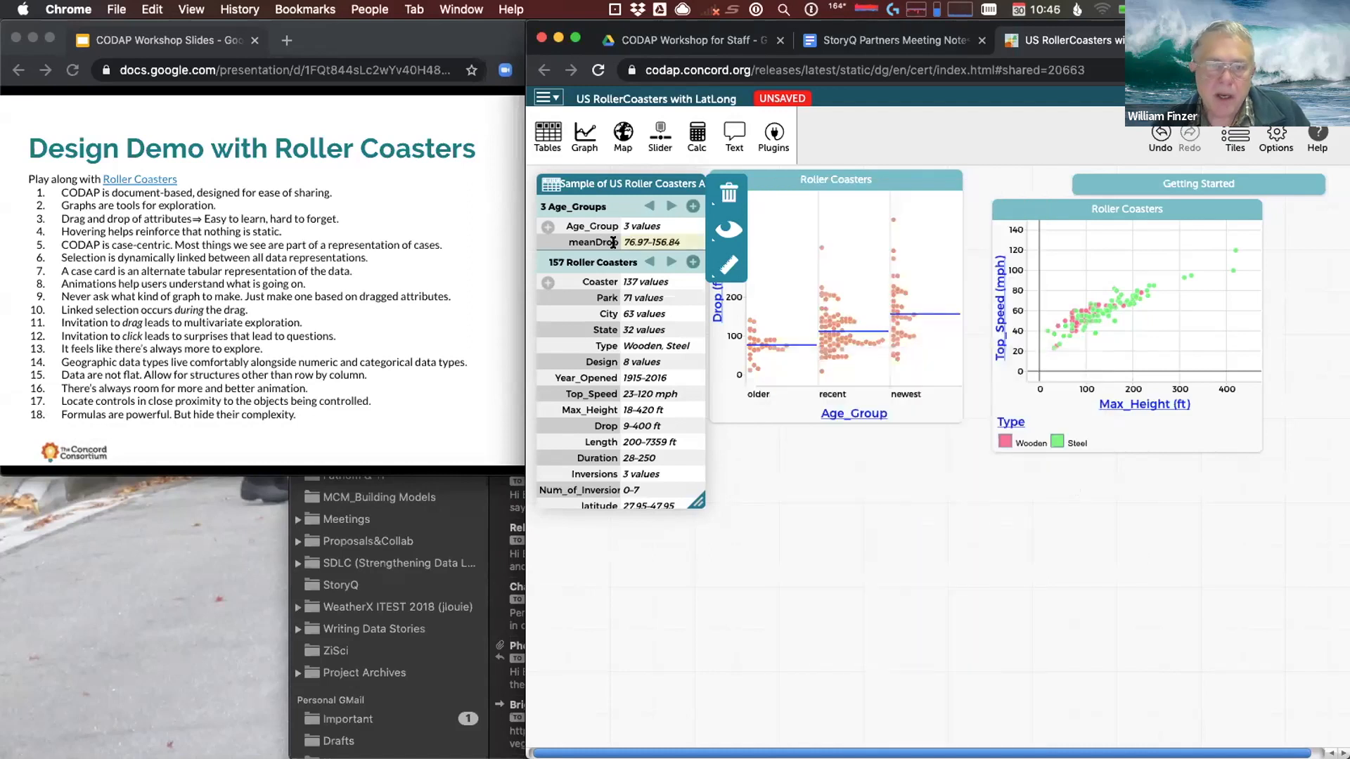
pyautogui.click(672, 206)
pyautogui.click(671, 207)
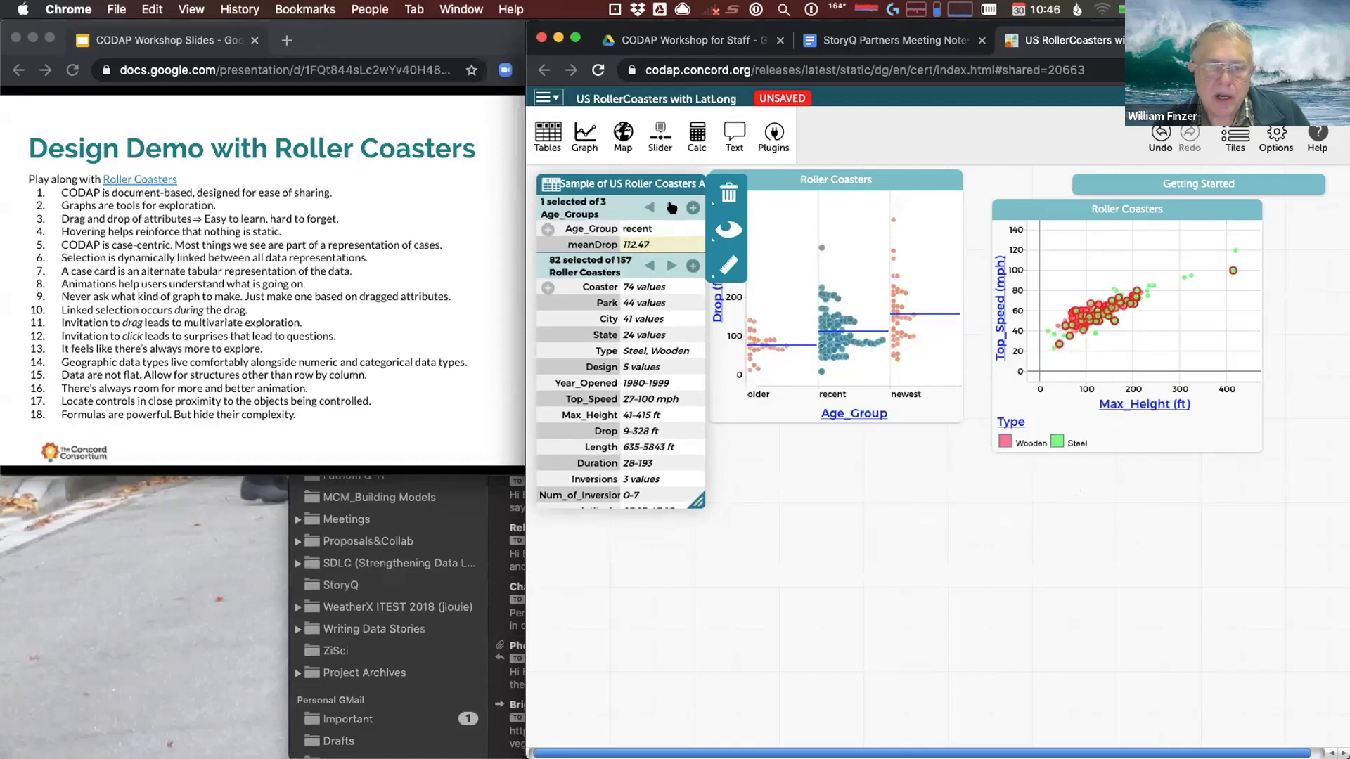
pyautogui.click(671, 208)
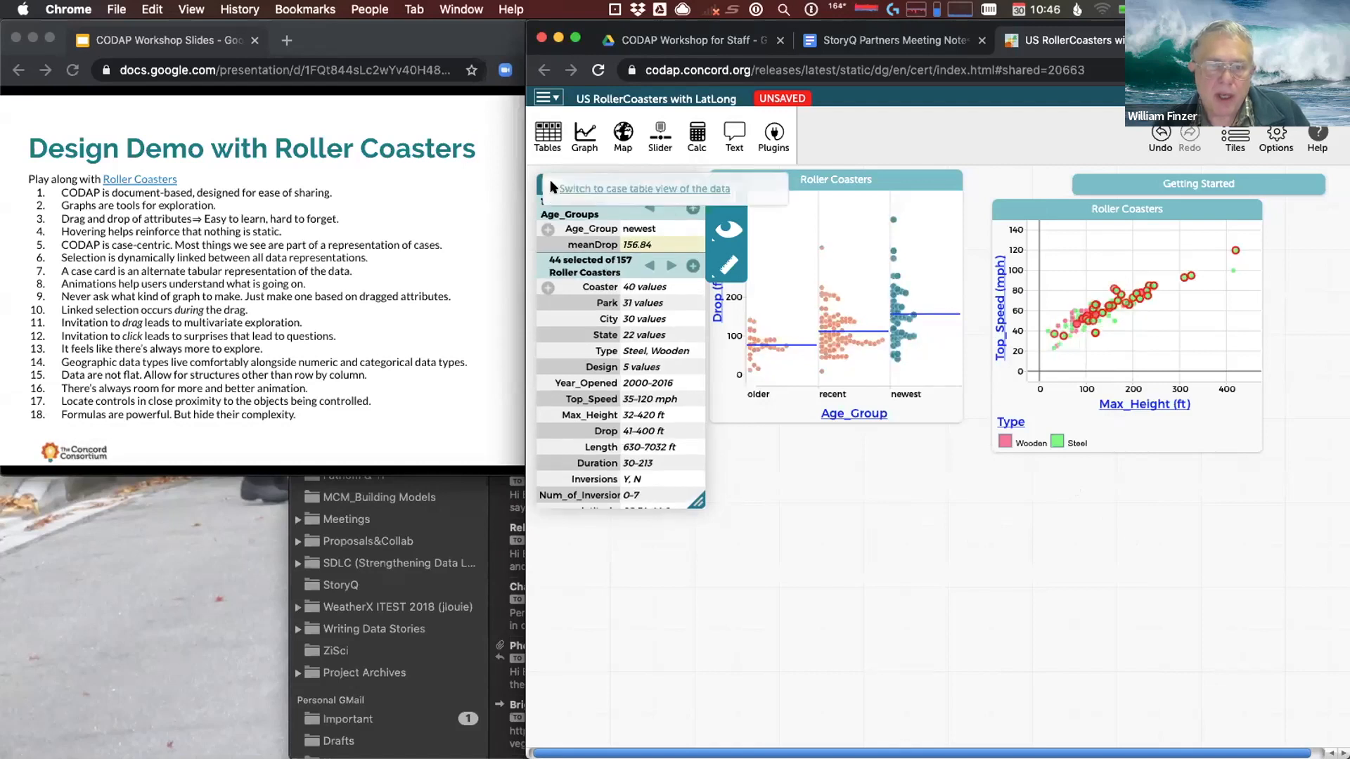
pyautogui.click(582, 186)
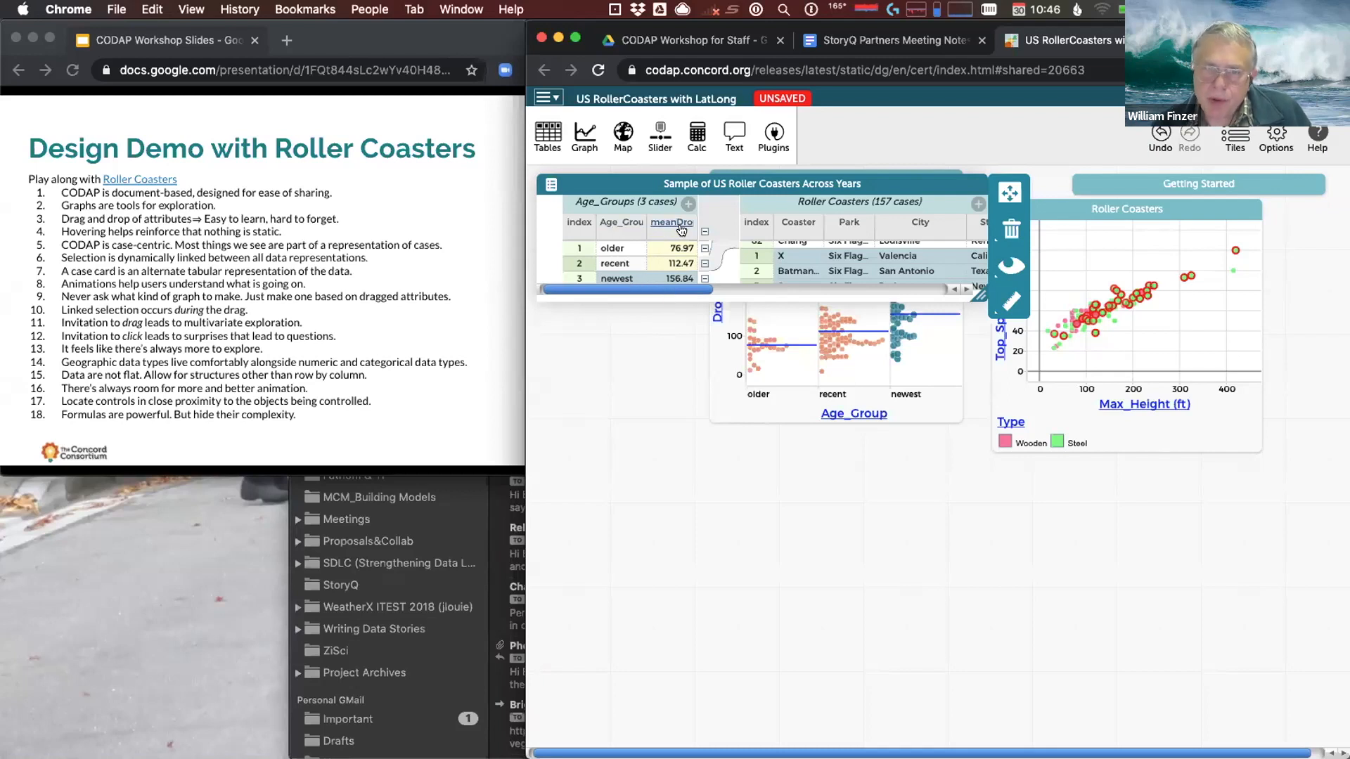
# Plot meanDrop on a new graph's x-axis (about 77, 112, 157), then return to card view
pyautogui.click(585, 135)
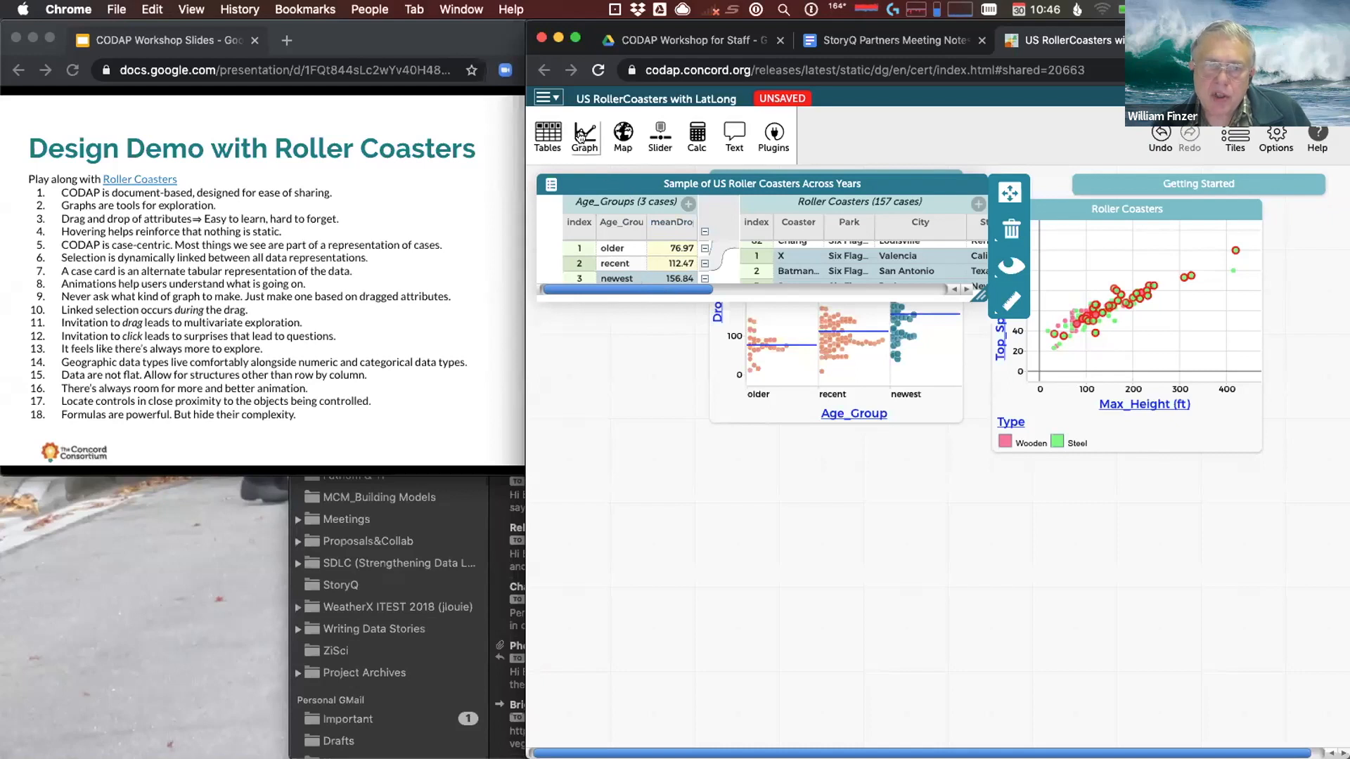
pyautogui.moveTo(667, 225); pyautogui.dragTo(647, 524)
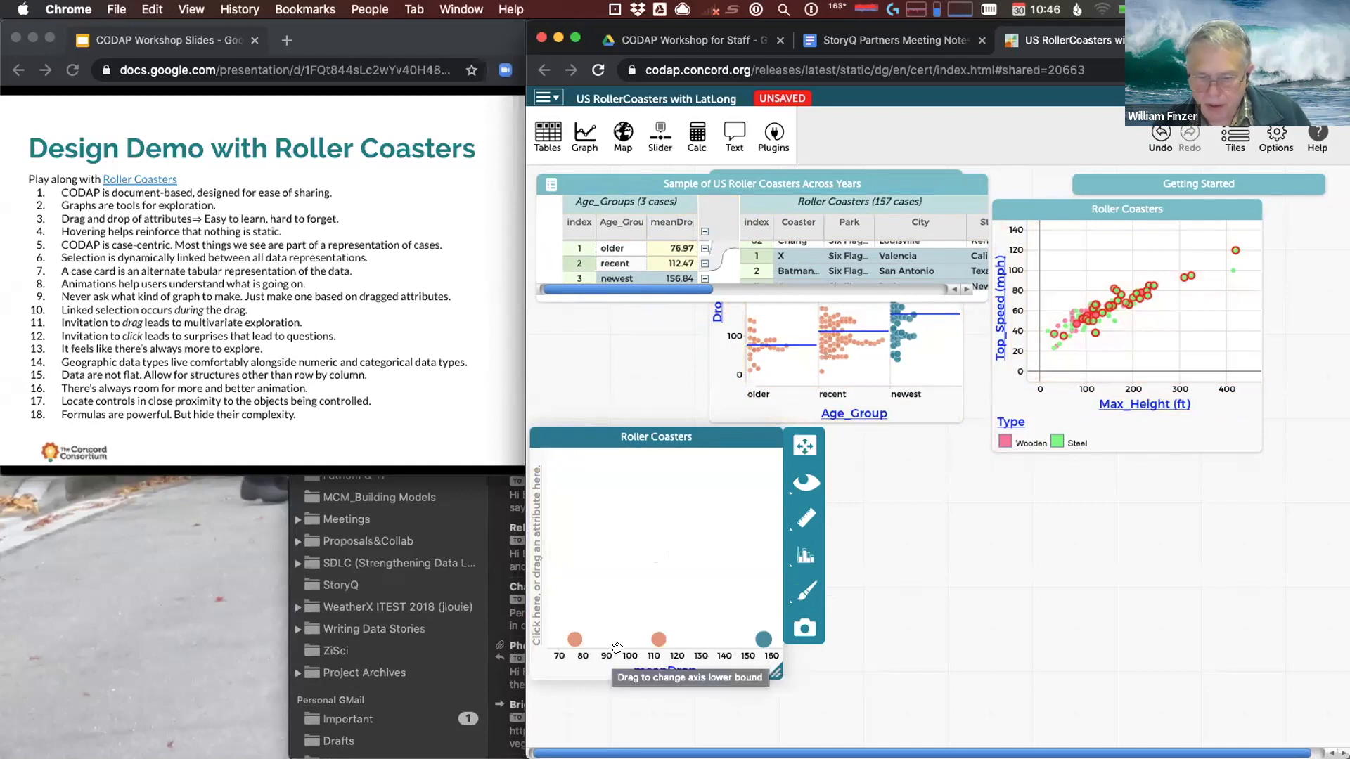
pyautogui.click(657, 641)
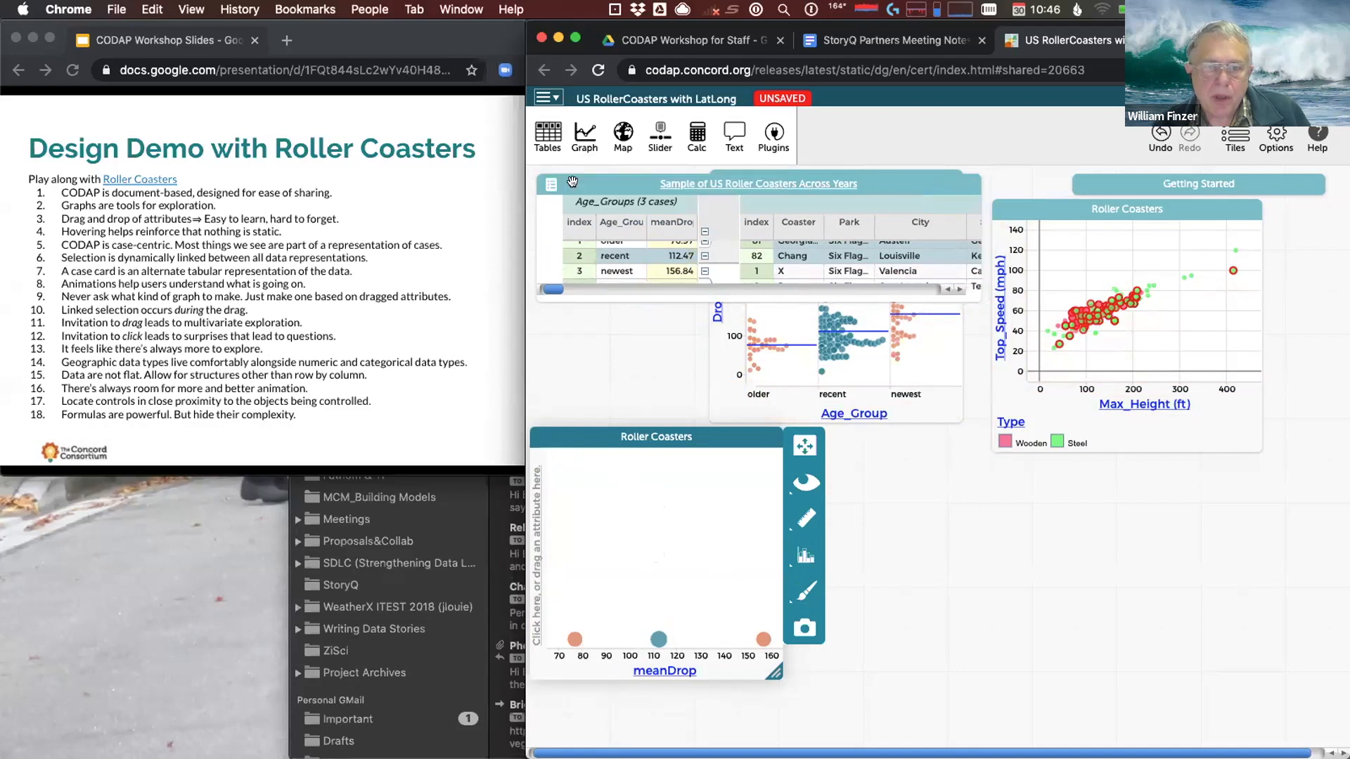
pyautogui.click(573, 187)
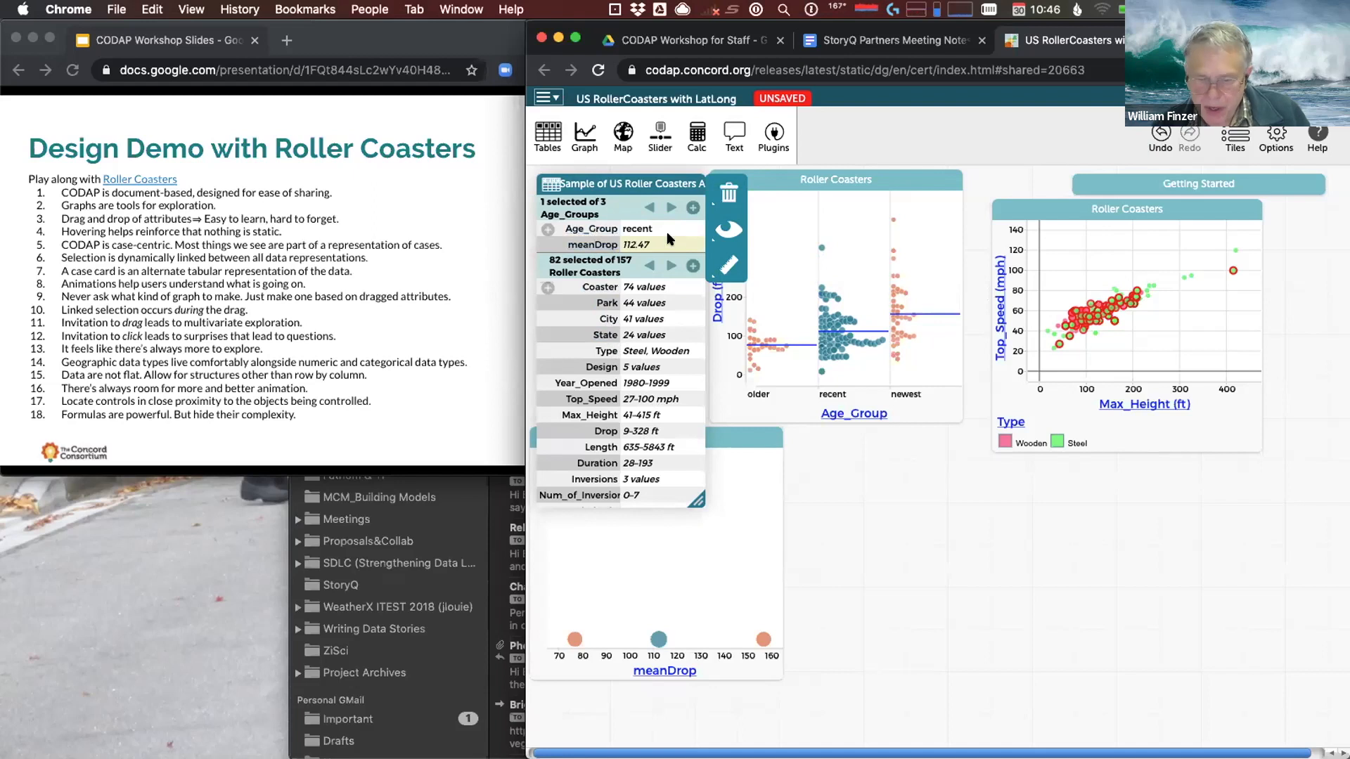
# Set meanDrop's unit to ft and precision to 1 decimal in its attribute properties
pyautogui.click(584, 245)
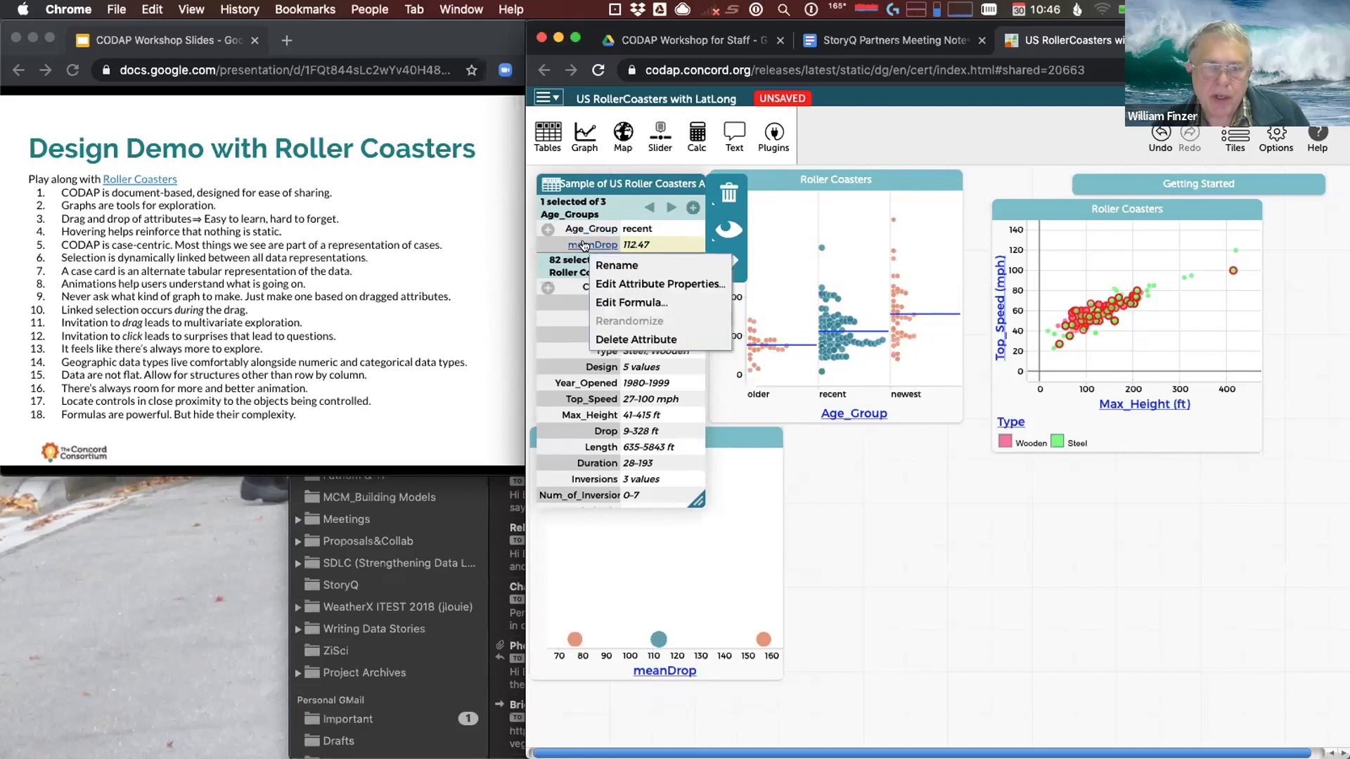
pyautogui.click(658, 283)
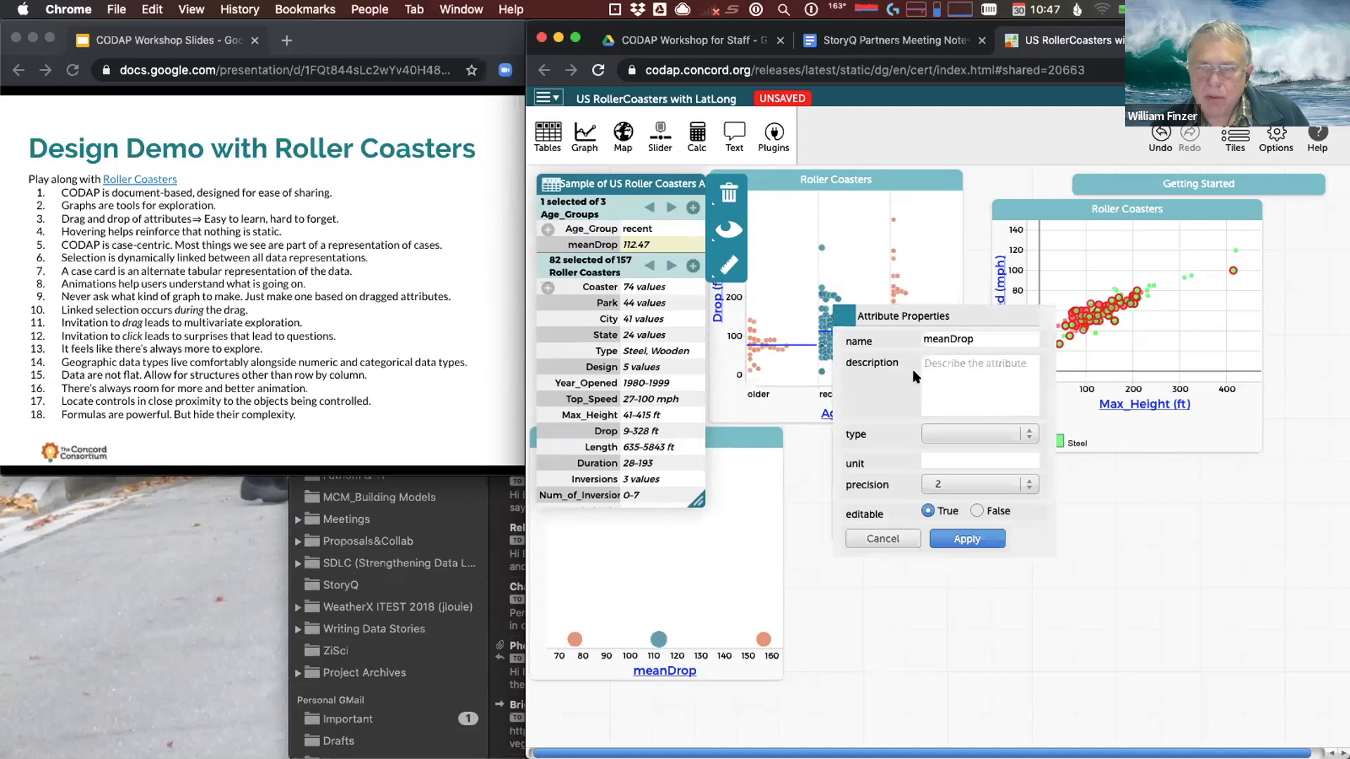
pyautogui.click(947, 431)
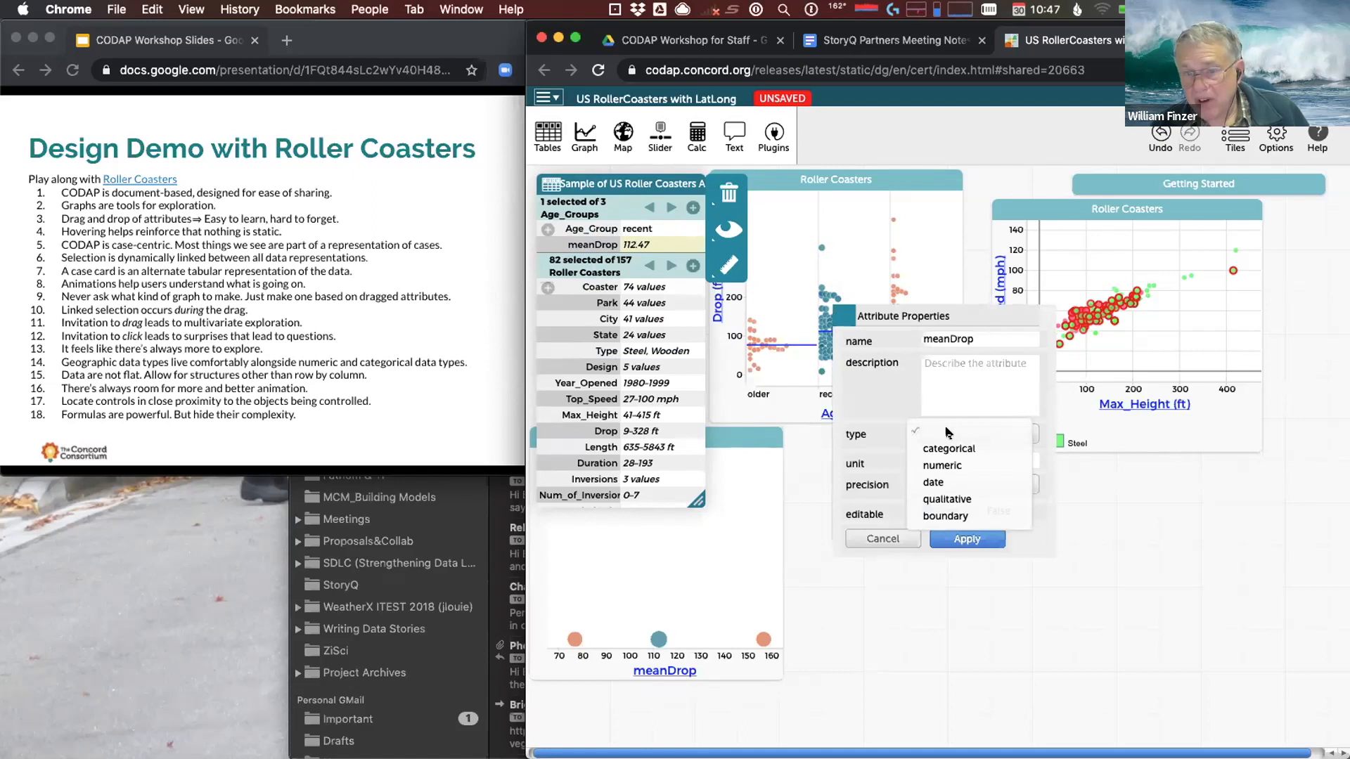
pyautogui.click(869, 377)
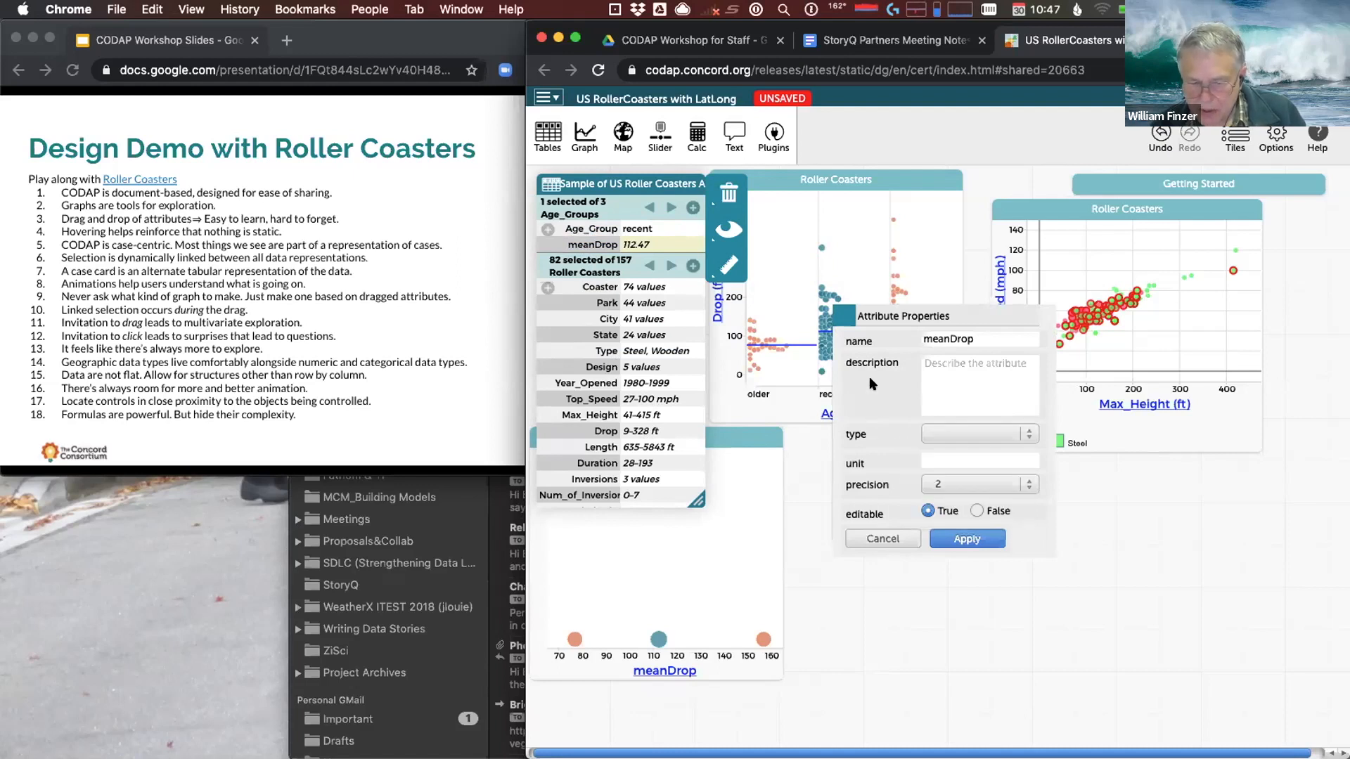
pyautogui.click(938, 453)
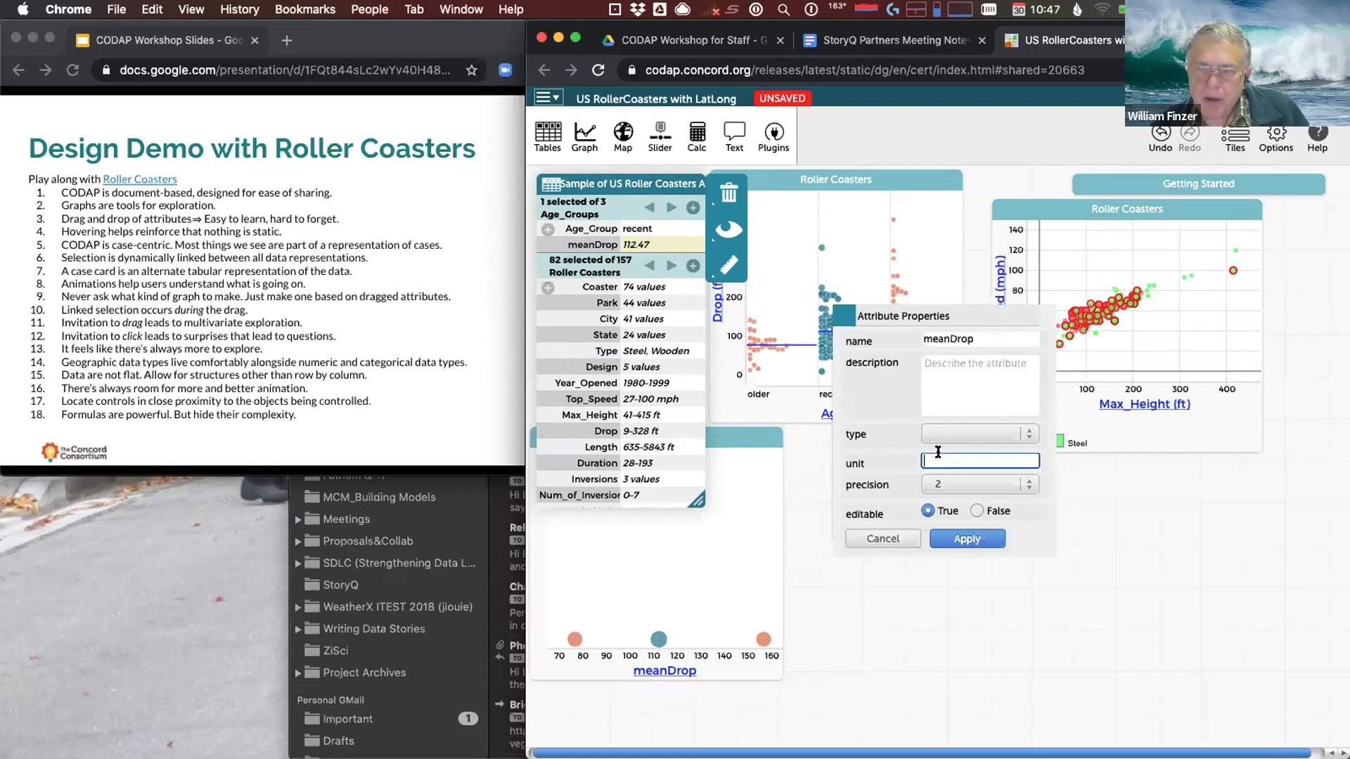
pyautogui.write('unit')
pyautogui.press('BackSpace')
pyautogui.press('BackSpace')
pyautogui.press('BackSpace')
pyautogui.write('ft')
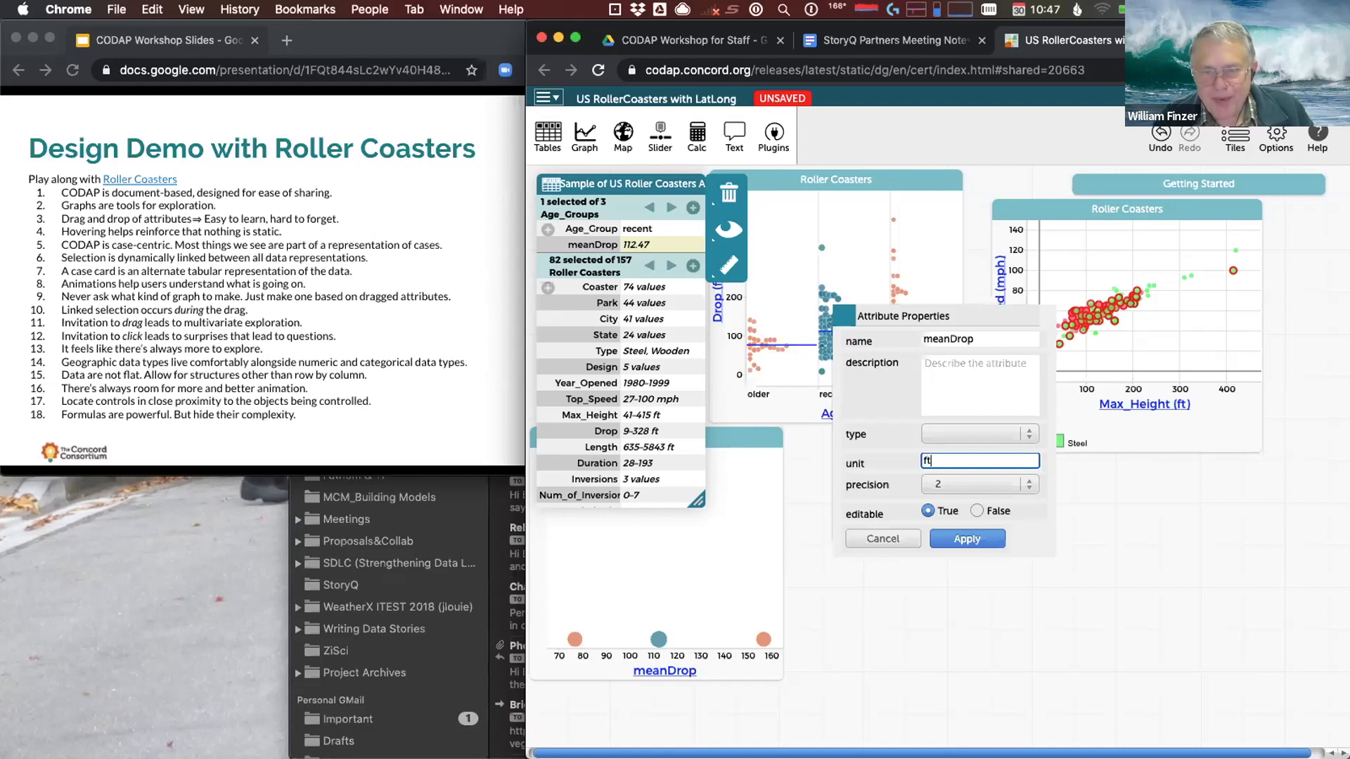
pyautogui.click(946, 478)
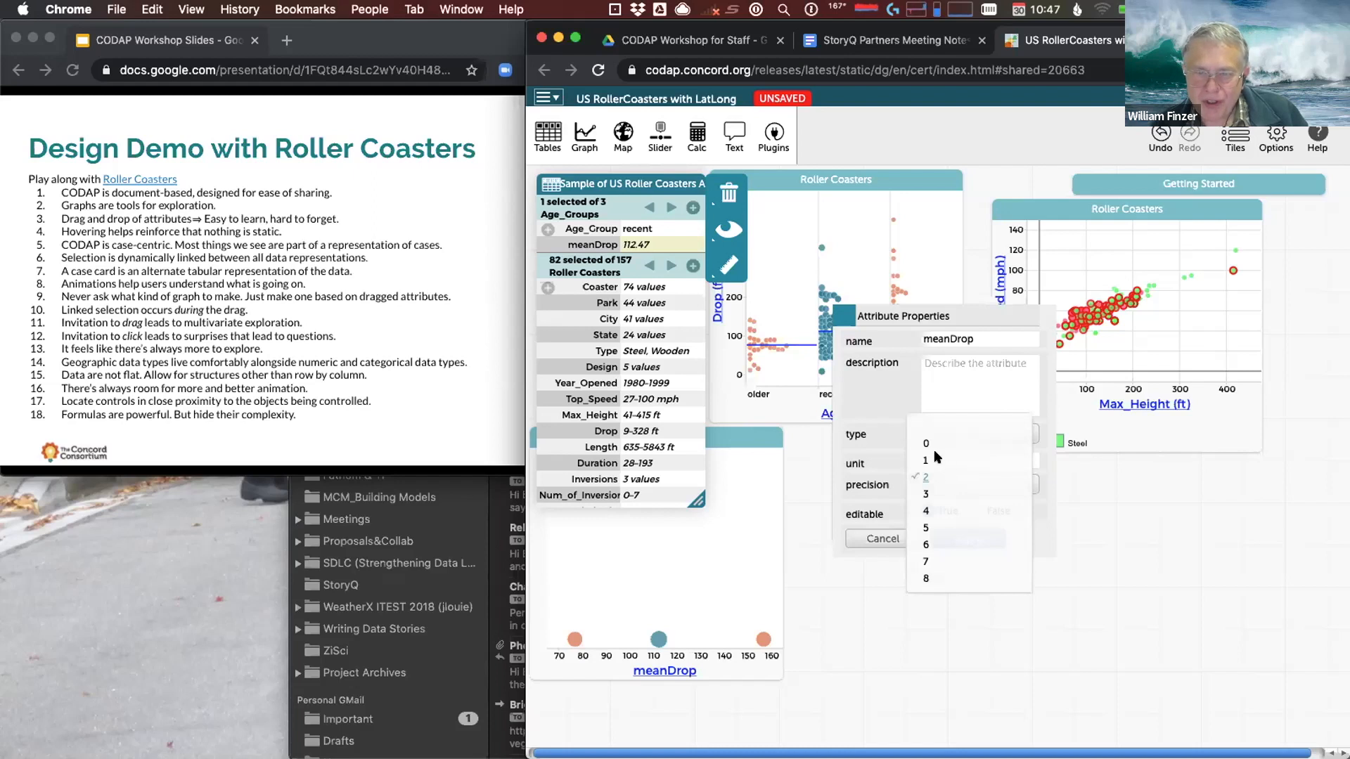
pyautogui.click(935, 459)
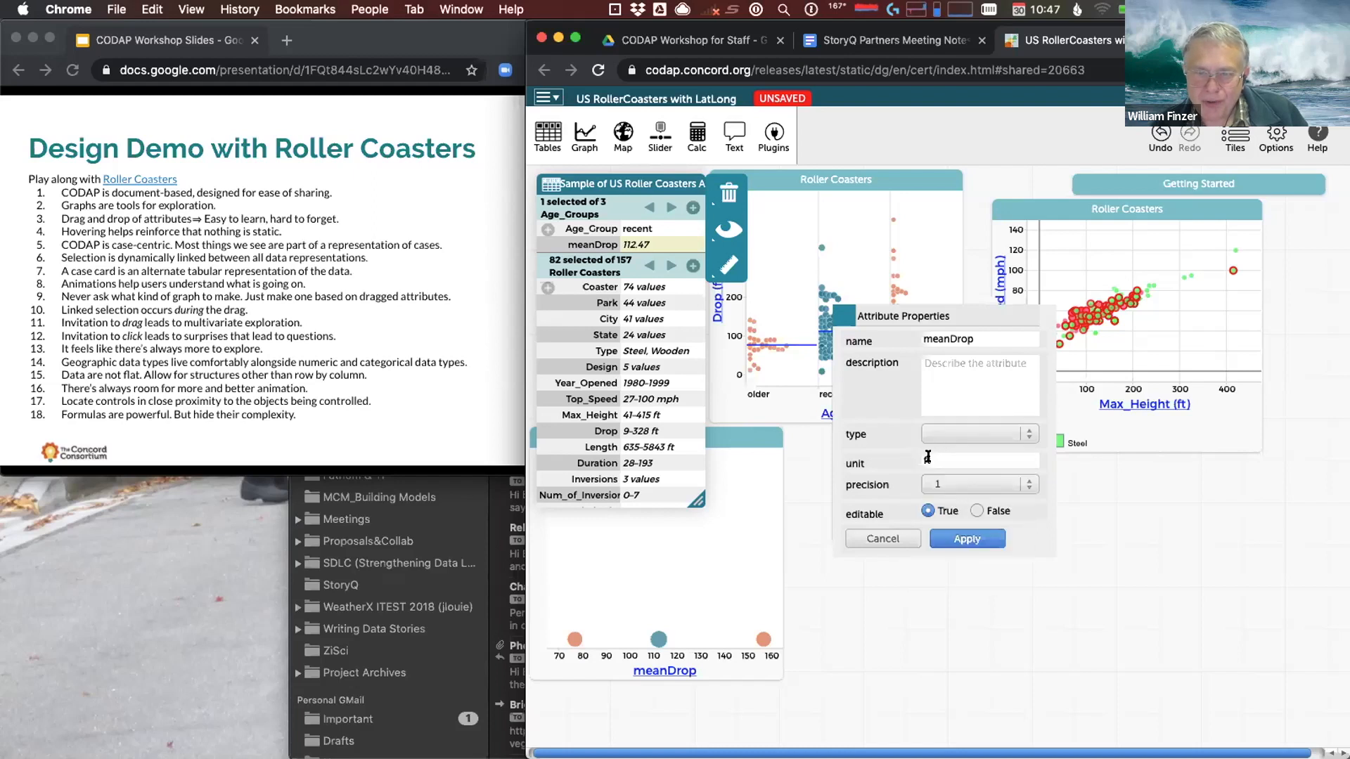
pyautogui.click(968, 539)
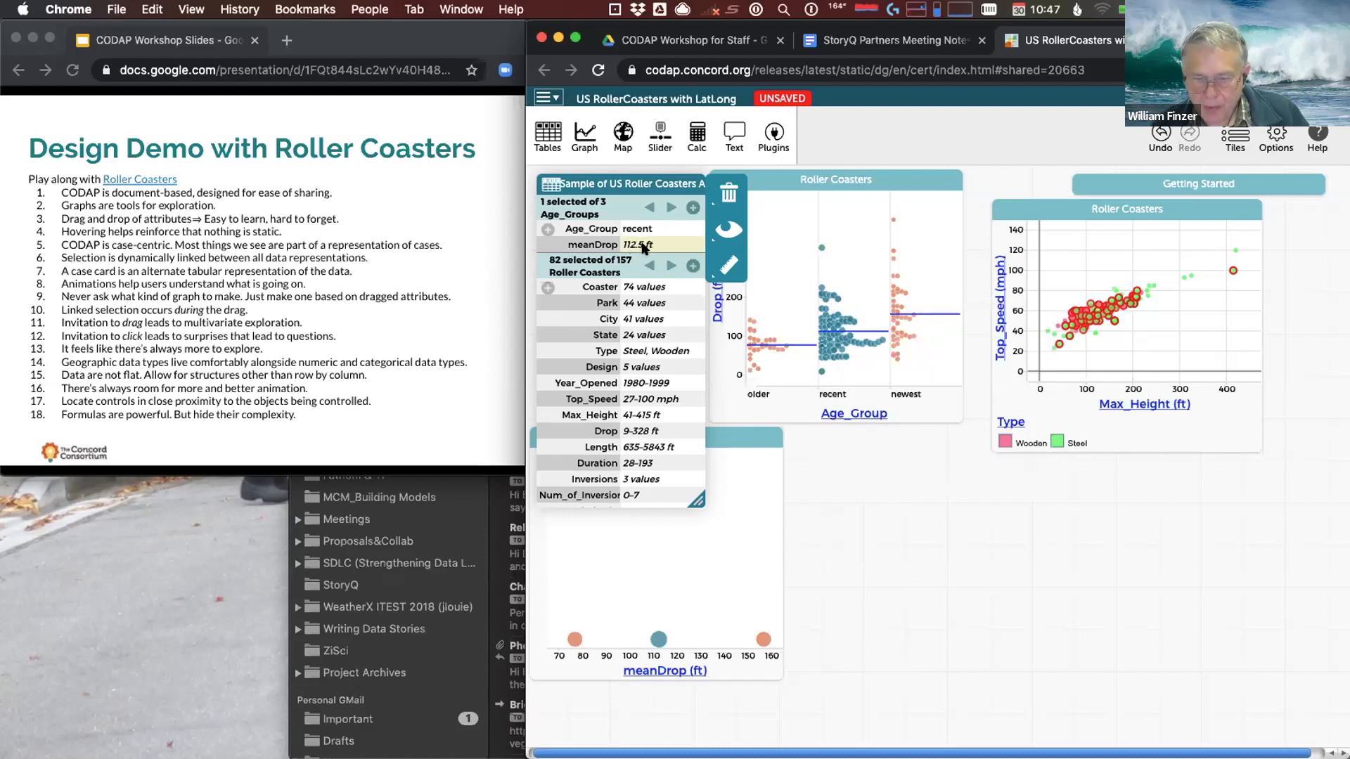
# Advance the workshop slides to item 19, then return to the CODAP document
pyautogui.click(387, 384)
pyautogui.click(388, 384)
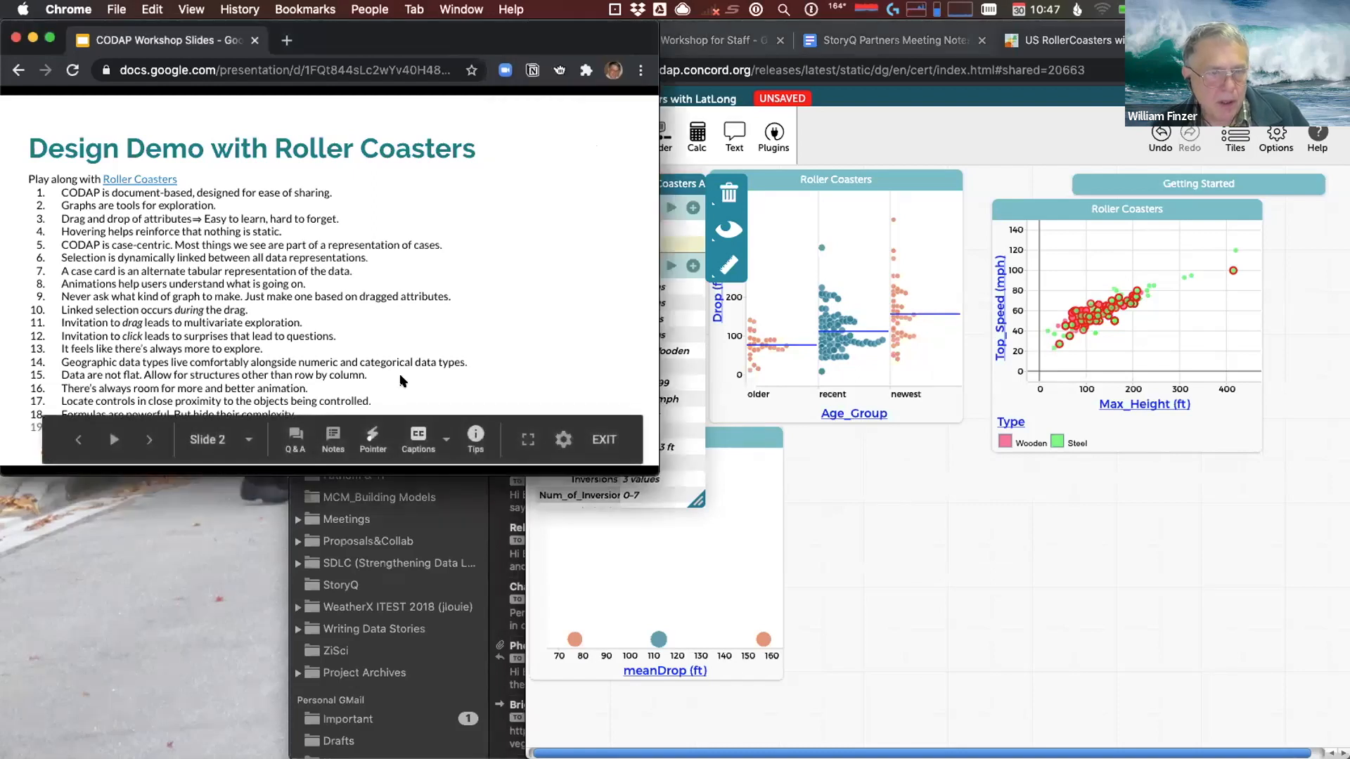
pyautogui.click(894, 609)
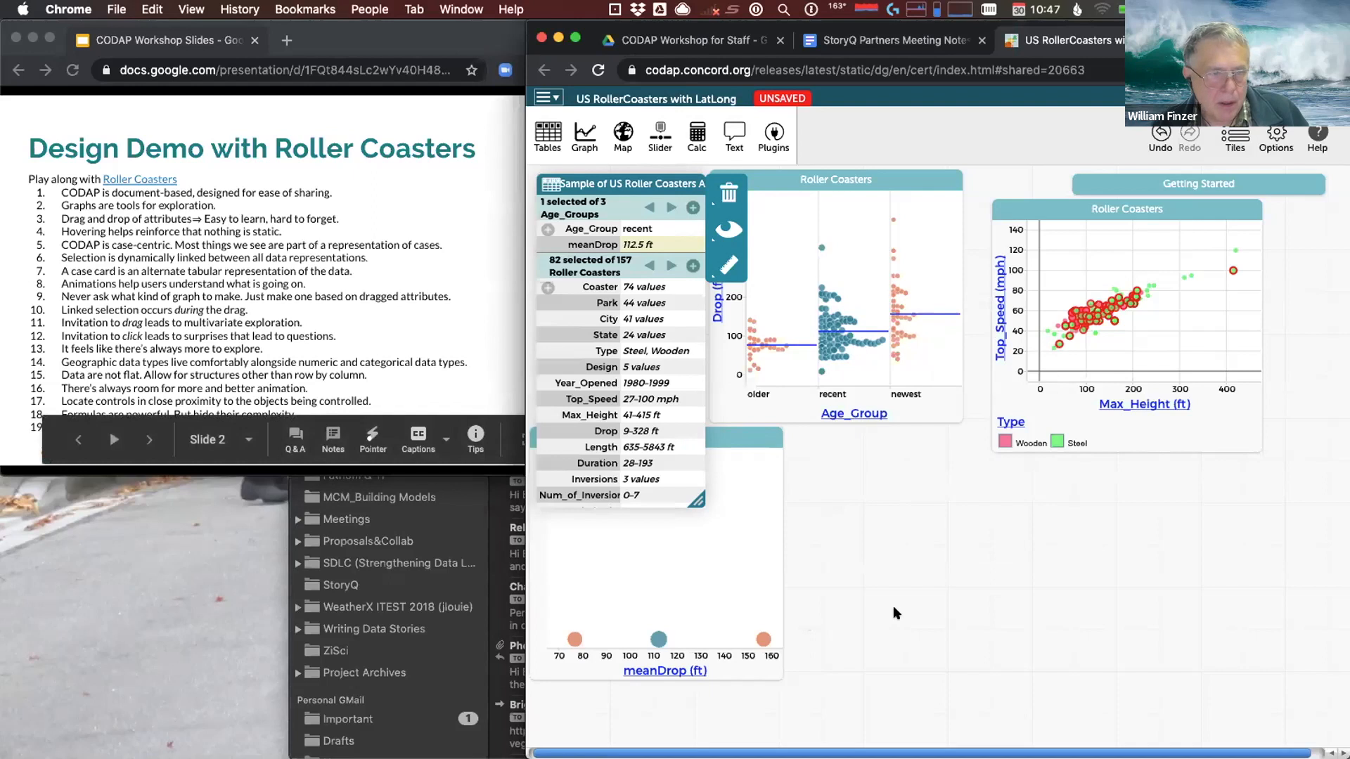